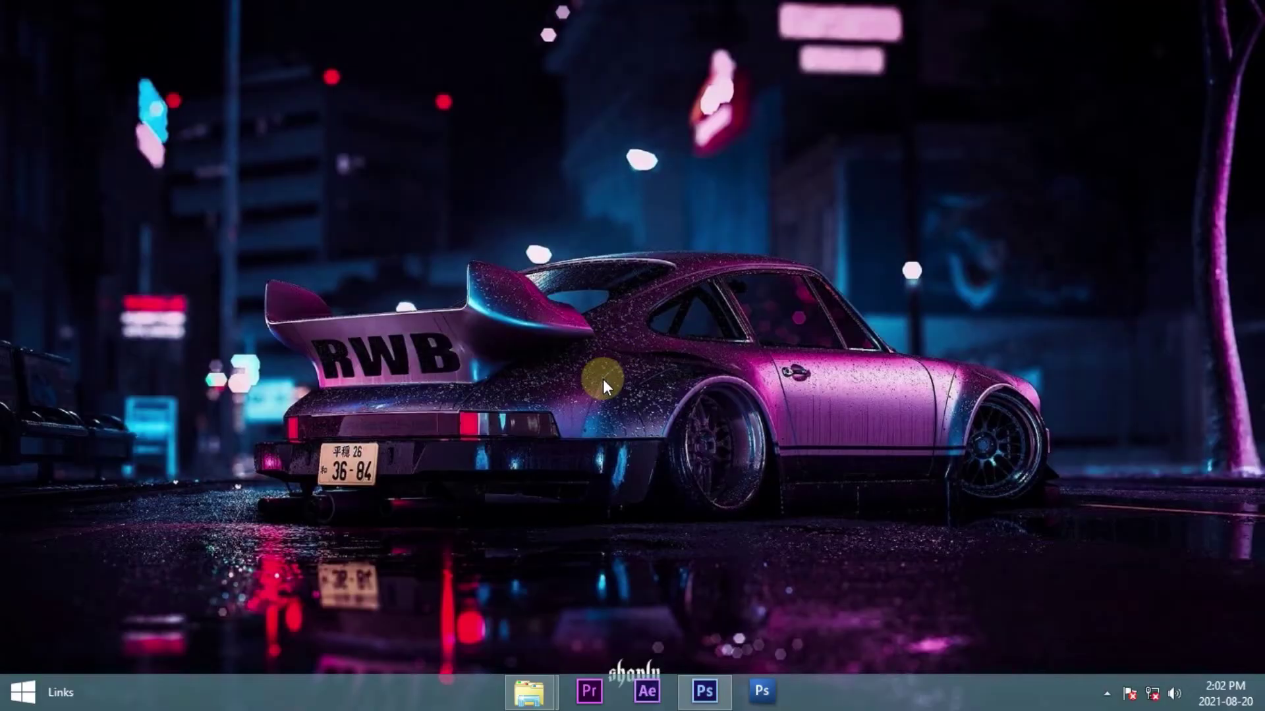
# - Open the cut-out photo of the man in a suit in Photoshop
pyautogui.click(704, 691)
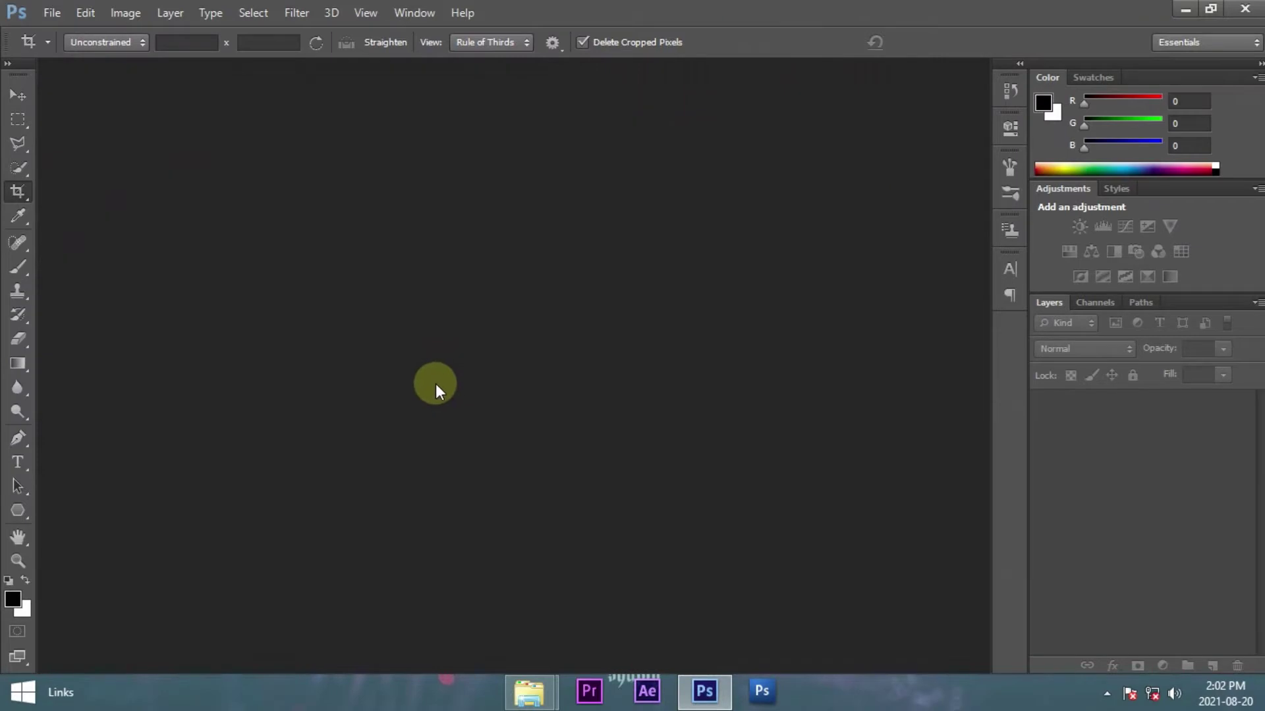
pyautogui.doubleClick(436, 383)
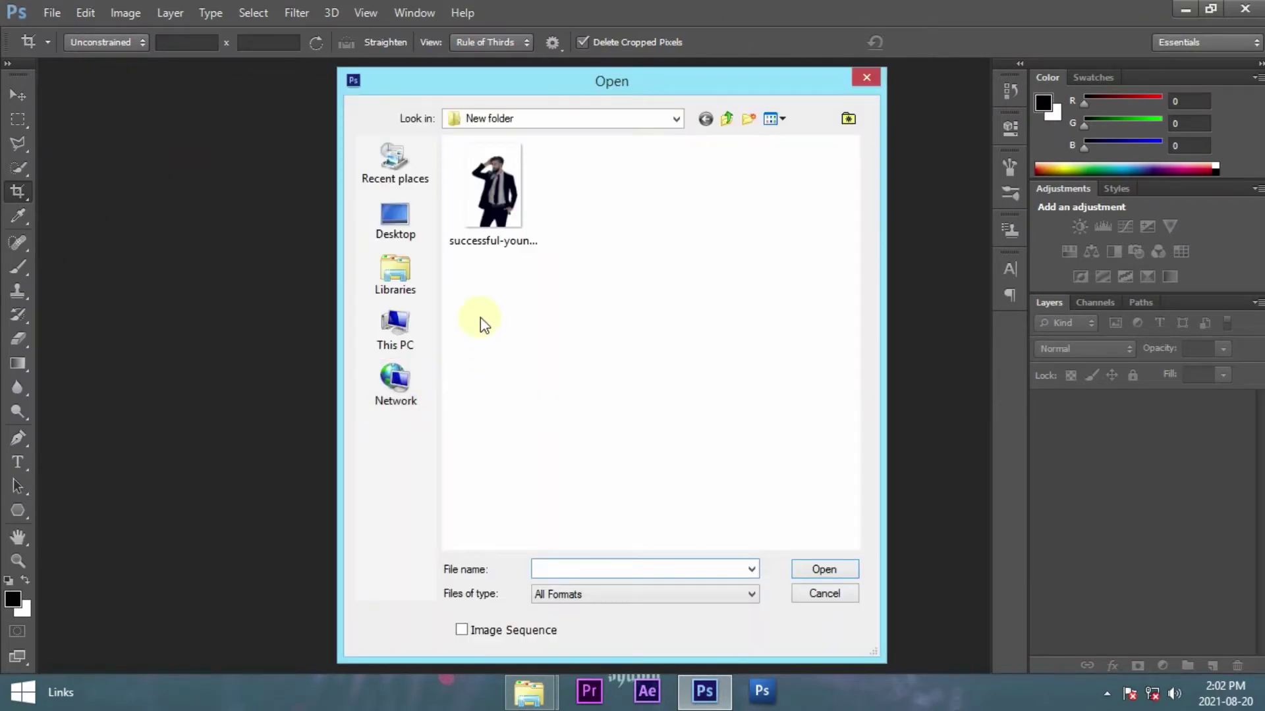
pyautogui.click(503, 234)
pyautogui.click(837, 567)
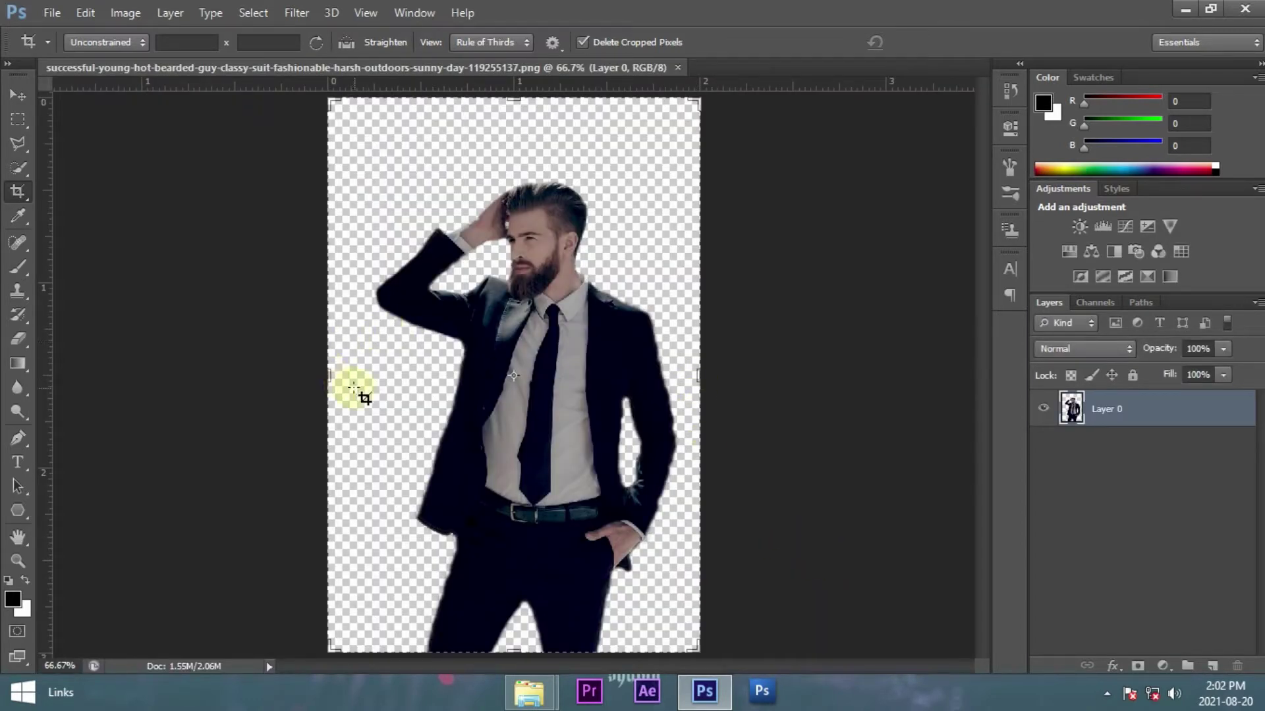
# - Crop outward to widen the canvas on both sides, and add an empty Layer 1
pyautogui.moveTo(698, 375); pyautogui.dragTo(802, 369)
pyautogui.moveTo(228, 380); pyautogui.dragTo(177, 387)
pyautogui.moveTo(867, 373); pyautogui.dragTo(925, 374)
pyautogui.click(936, 45)
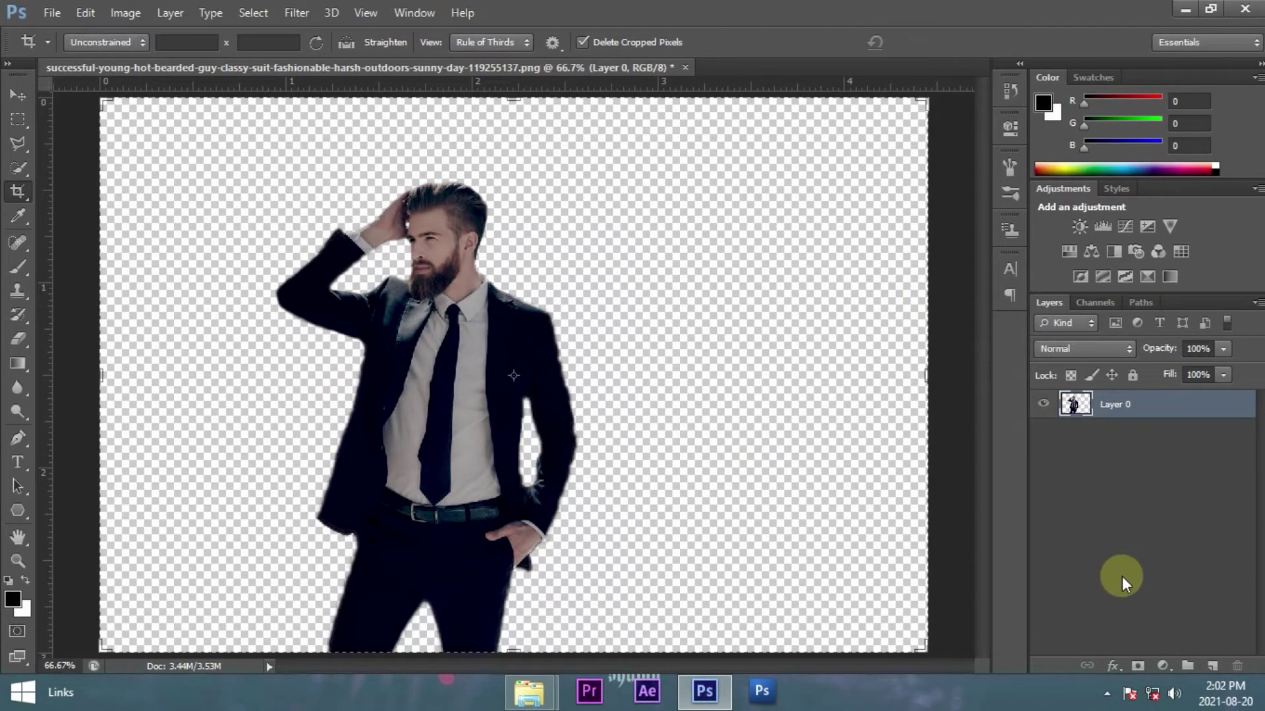
pyautogui.click(1212, 665)
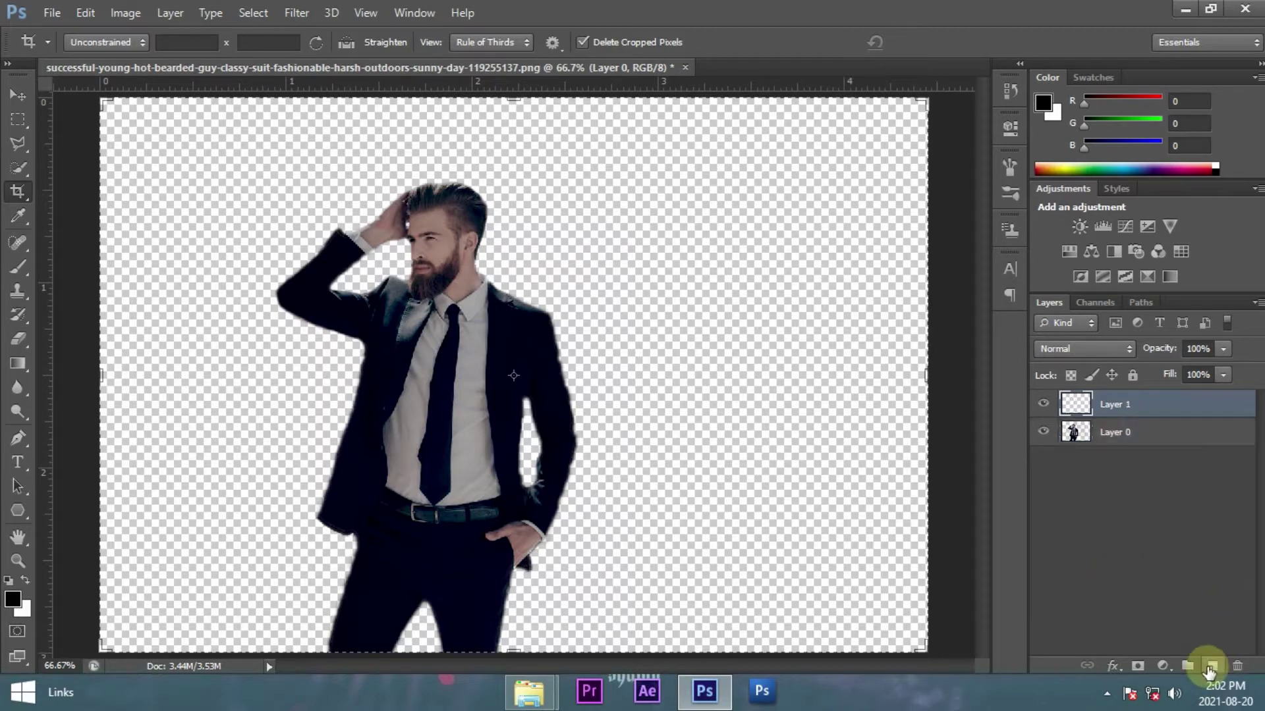
# - Add a Gradient Fill layer running from grey a3a3a3 to white
pyautogui.click(1160, 666)
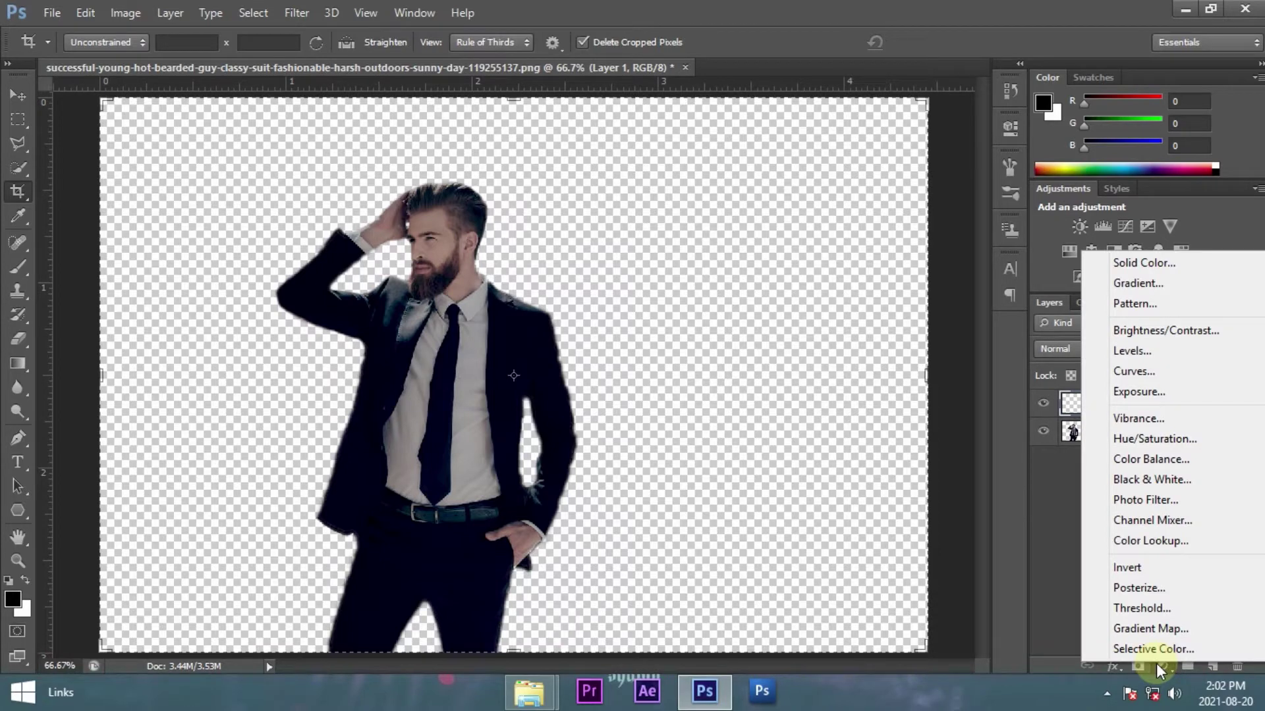
pyautogui.click(1153, 291)
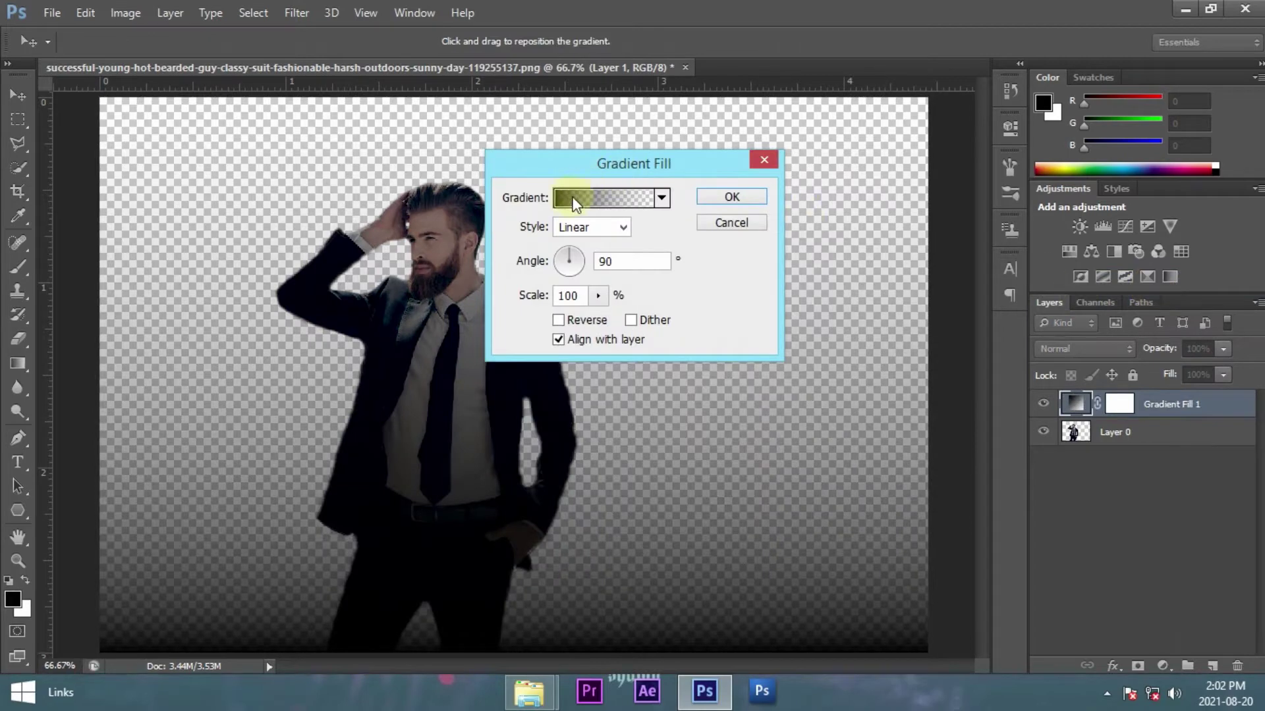
pyautogui.click(572, 200)
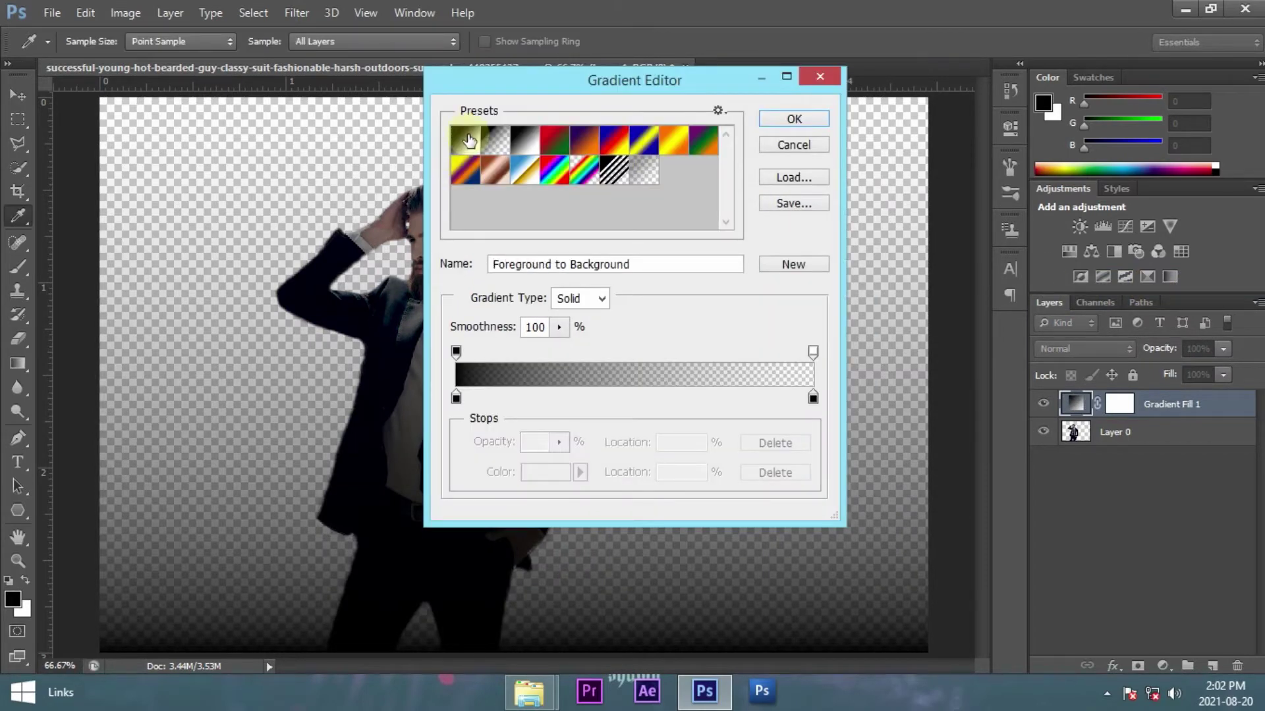
pyautogui.click(468, 140)
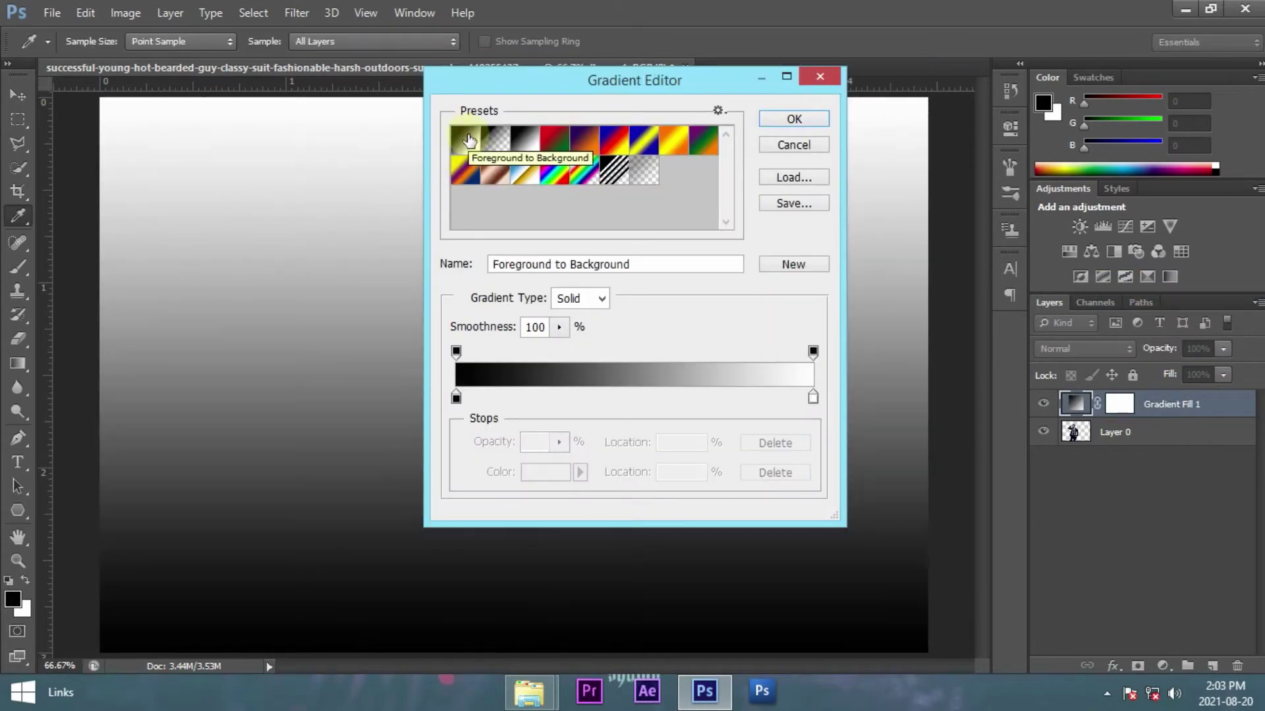
pyautogui.click(456, 396)
pyautogui.doubleClick(455, 397)
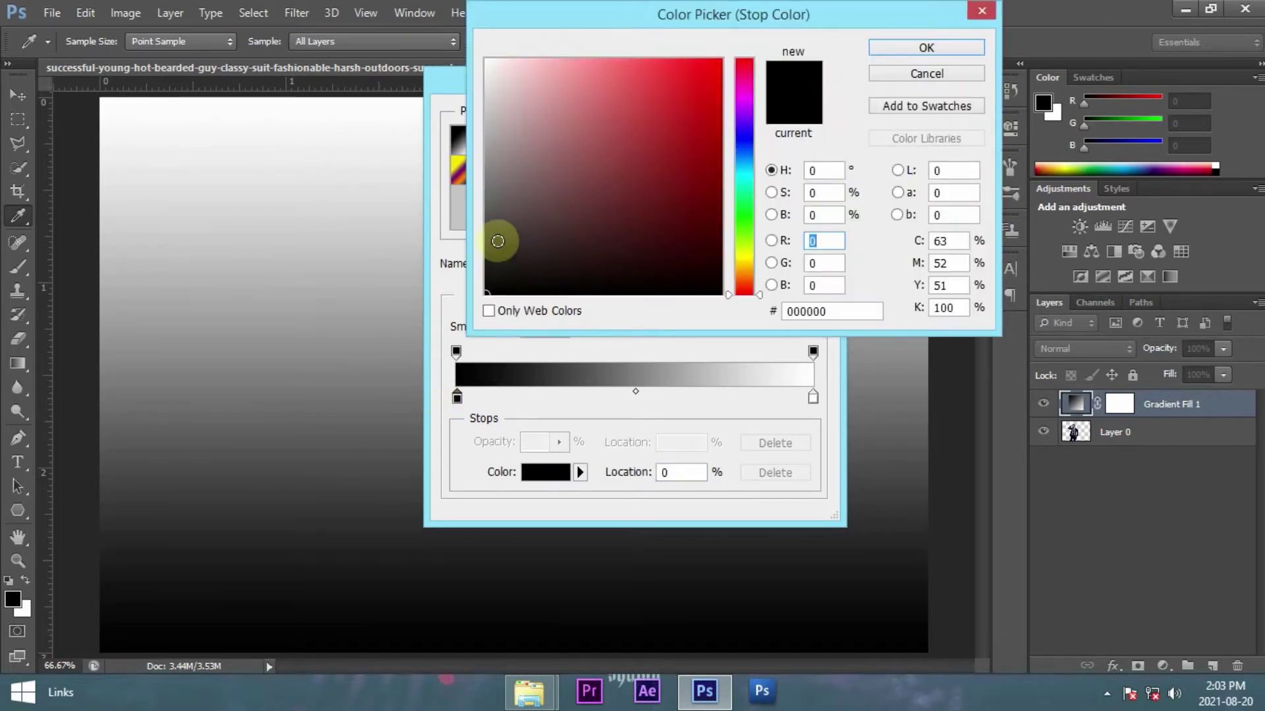
pyautogui.moveTo(480, 236); pyautogui.dragTo(480, 141)
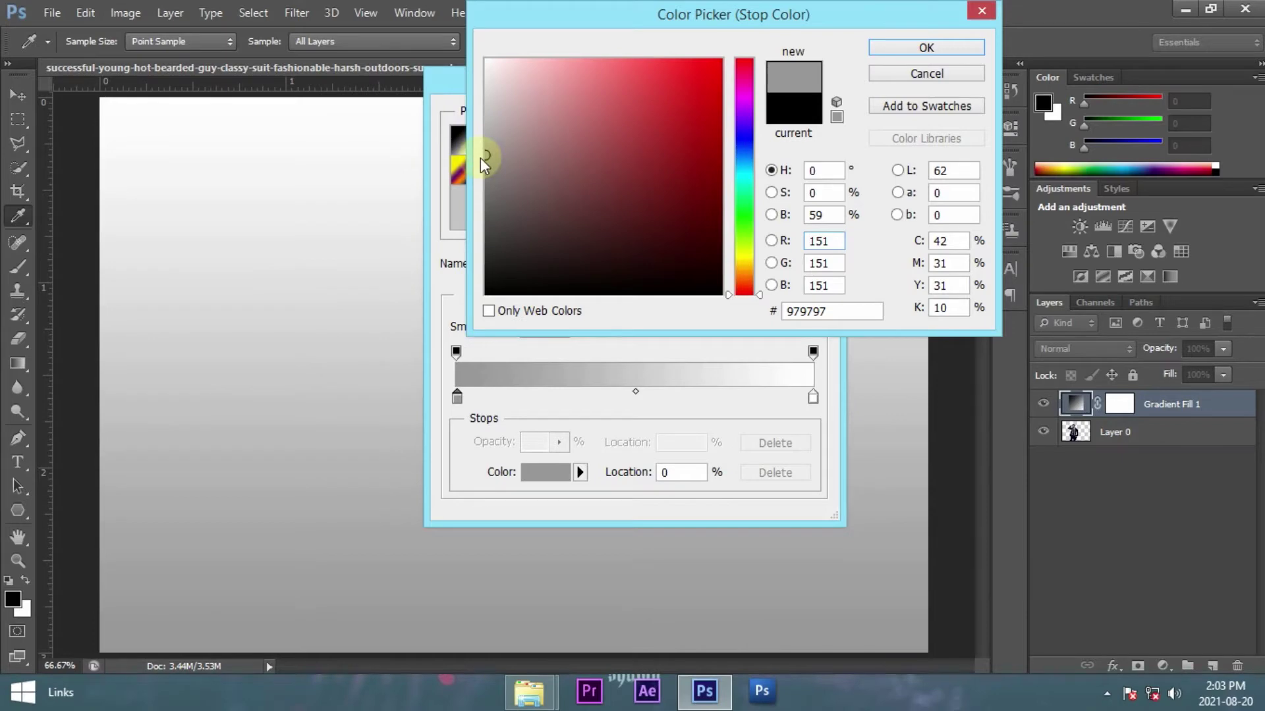
pyautogui.click(485, 144)
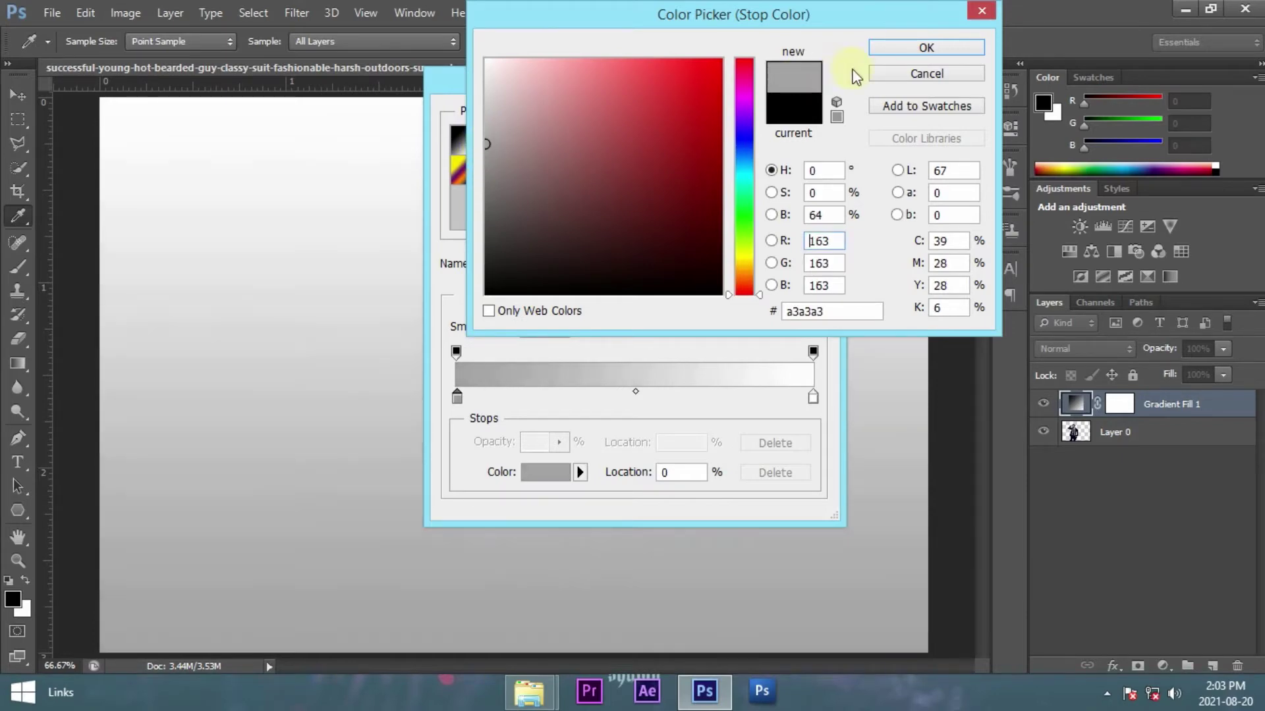
pyautogui.click(912, 48)
pyautogui.click(823, 125)
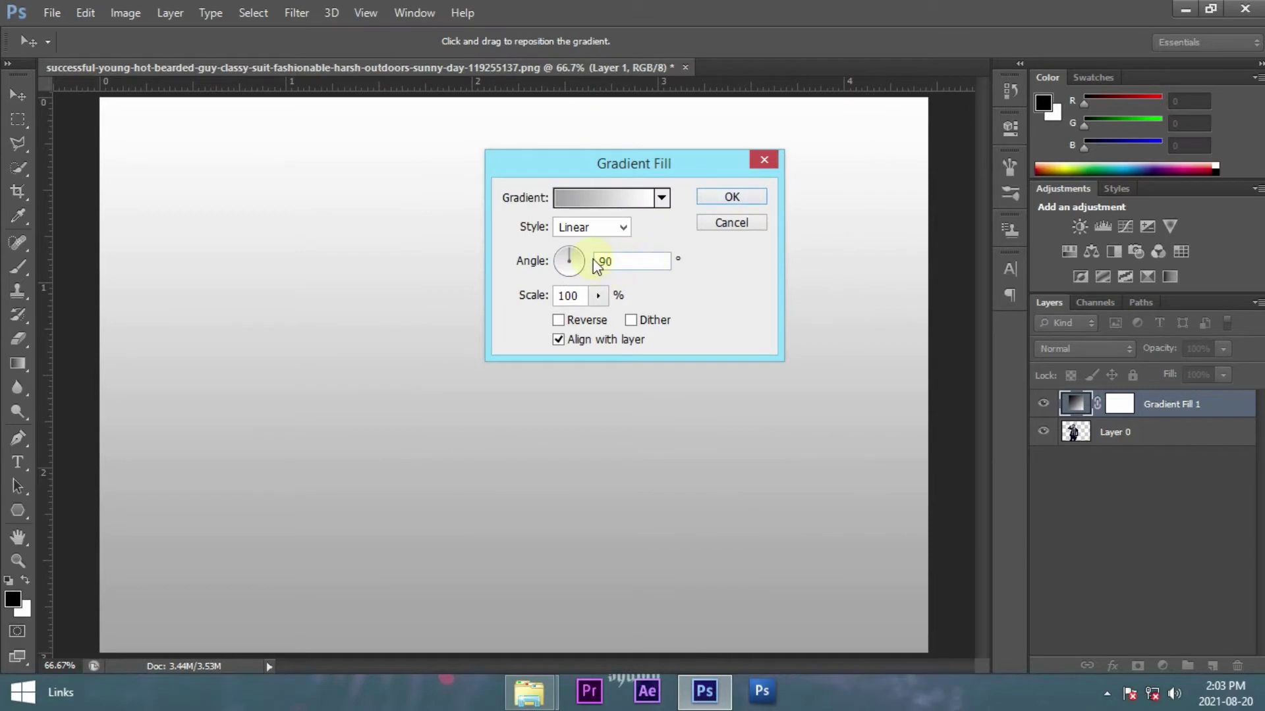
# - Make the gradient reversed and radial at 258% scale, and place it beneath the man
pyautogui.click(560, 321)
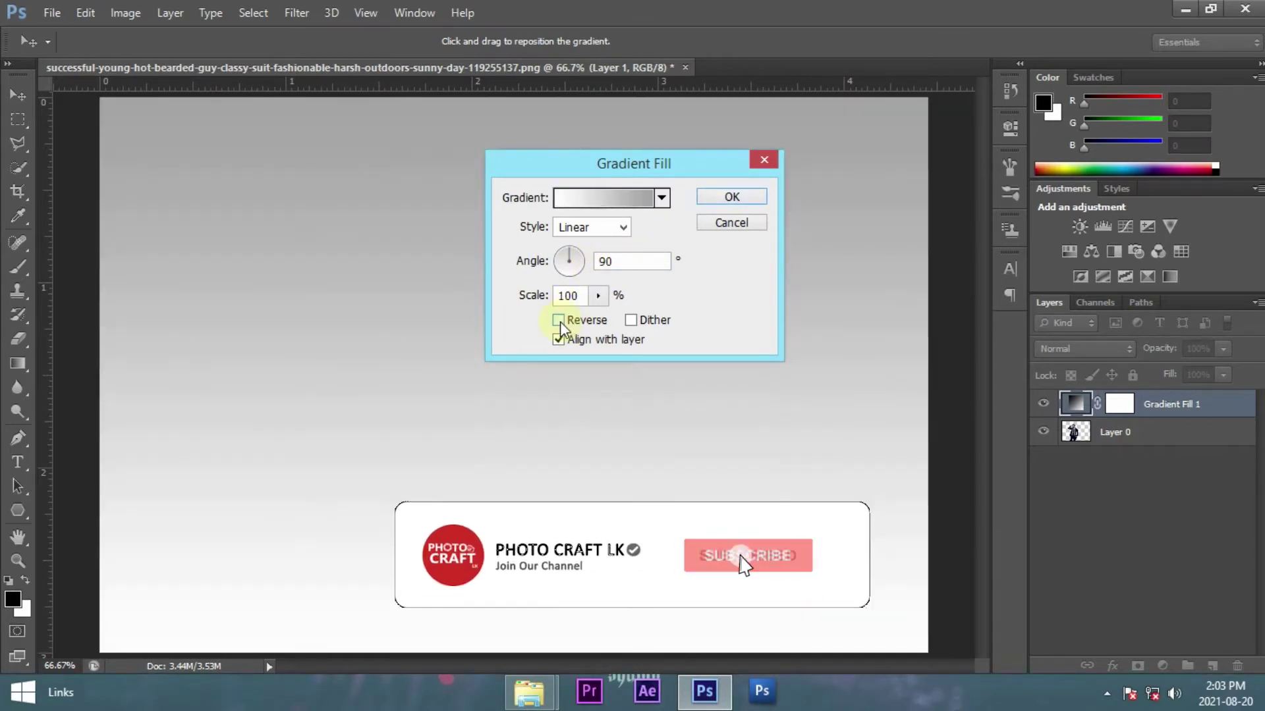
pyautogui.click(623, 228)
pyautogui.click(600, 262)
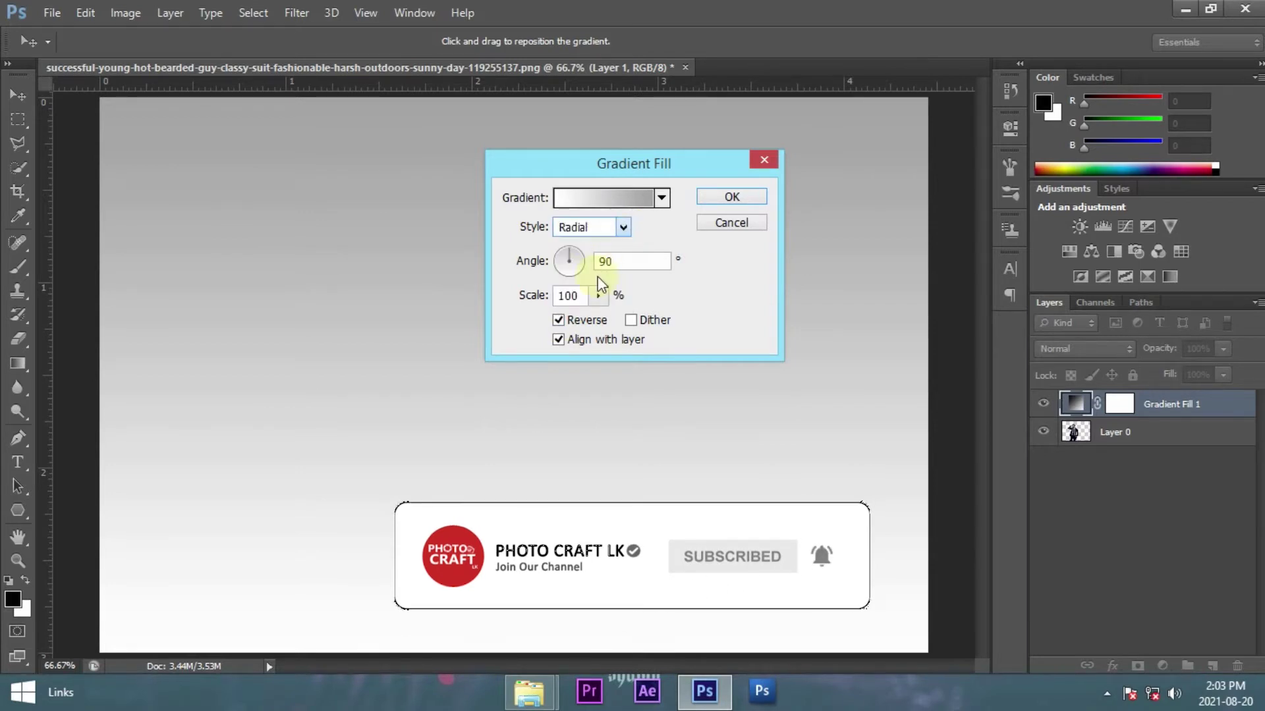
pyautogui.click(597, 296)
pyautogui.moveTo(596, 322); pyautogui.dragTo(614, 321)
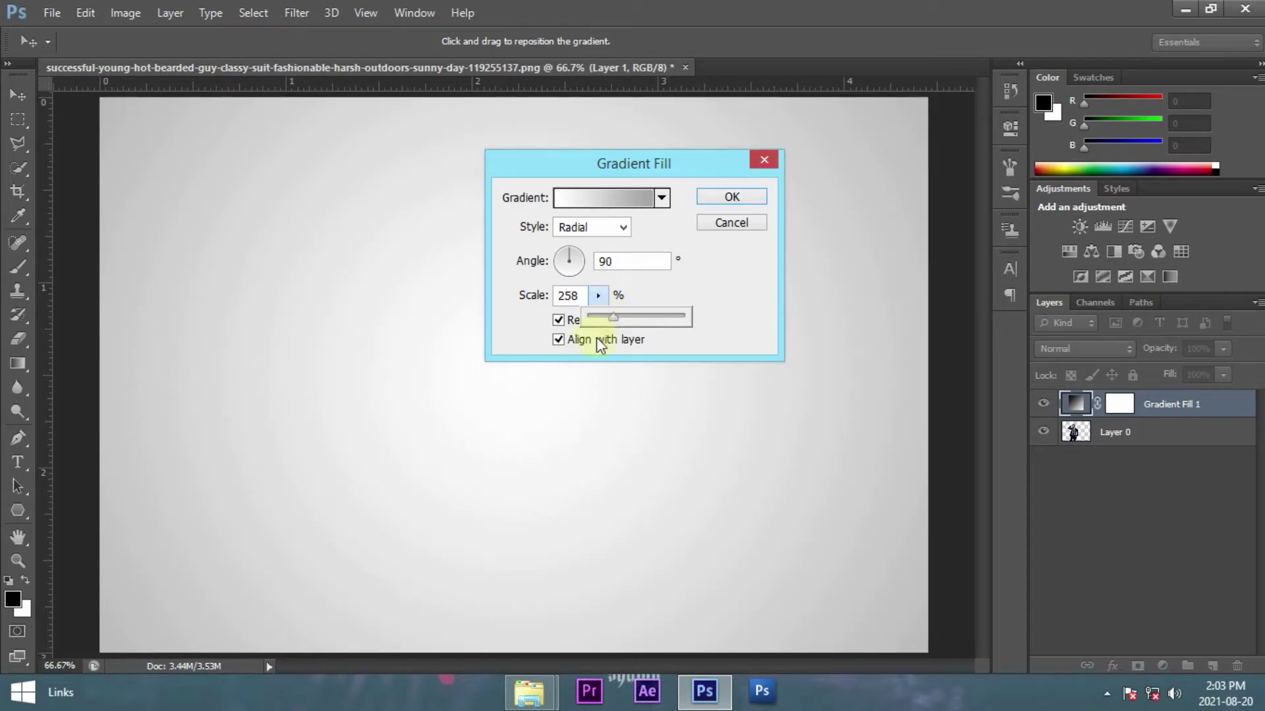
pyautogui.click(728, 203)
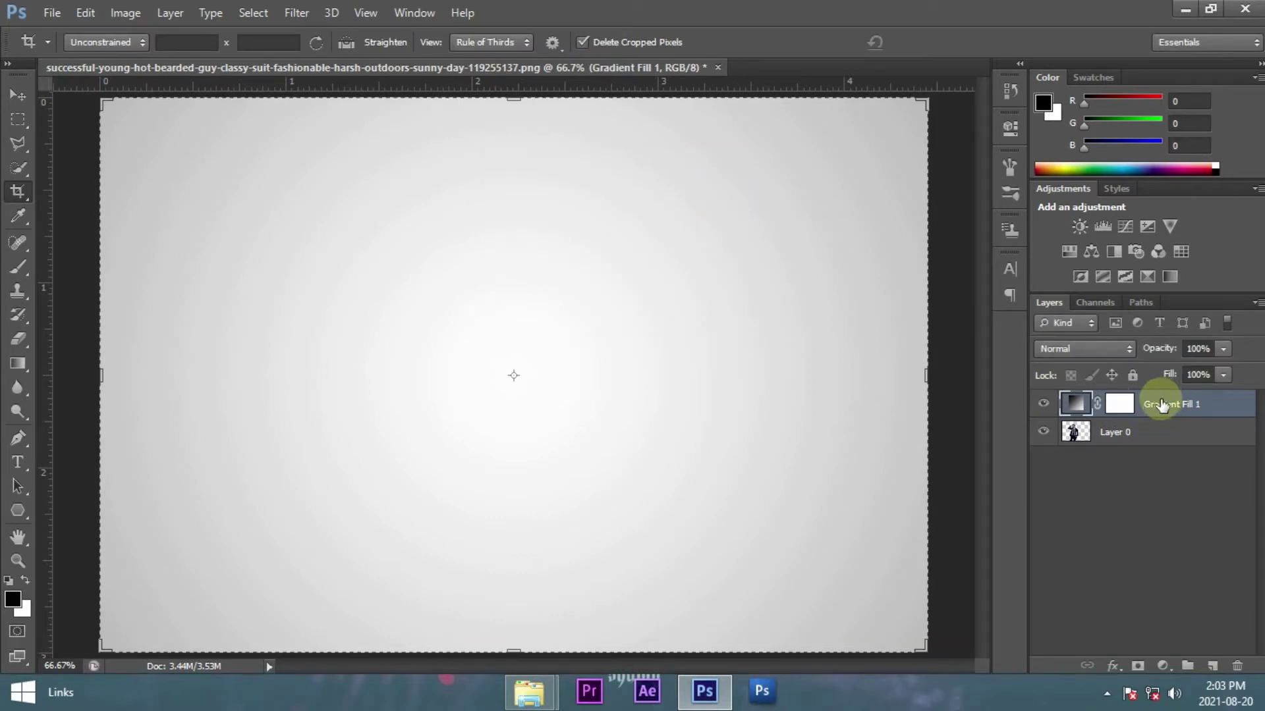
pyautogui.moveTo(1160, 405); pyautogui.dragTo(1144, 440)
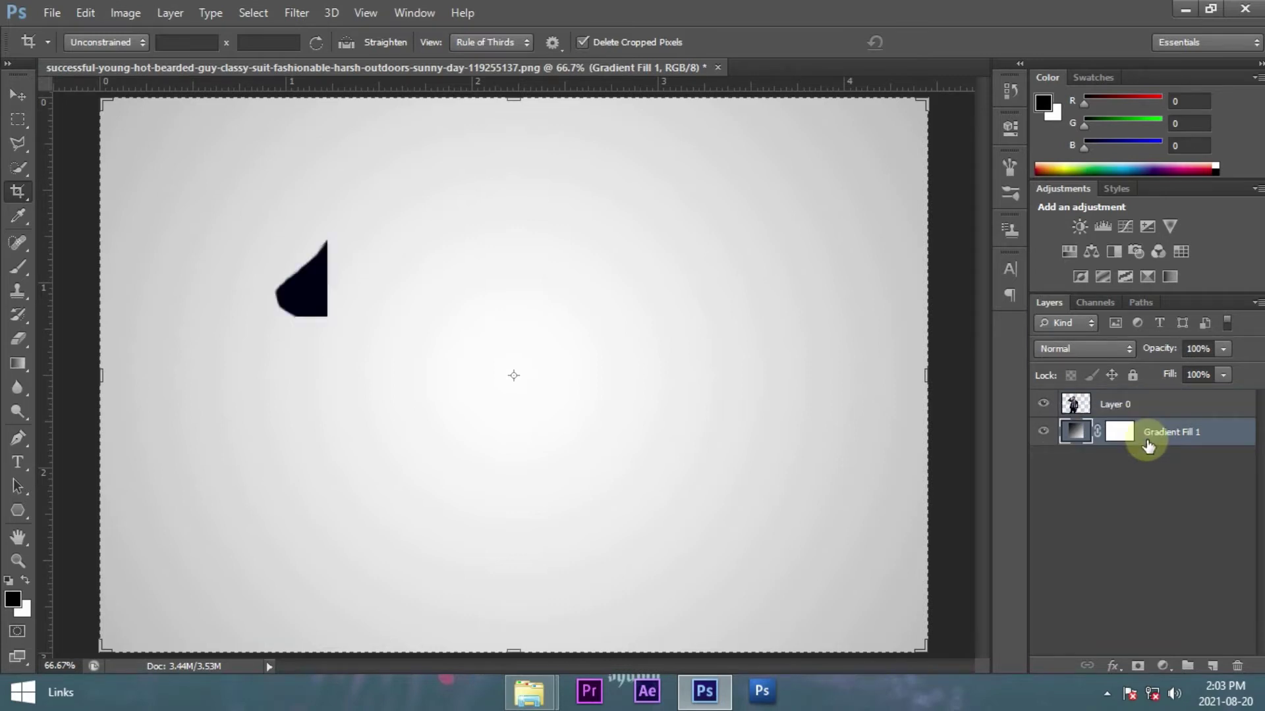
# - Duplicate the man's Layer 0 and open the Liquify filter on the copy
pyautogui.click(1109, 404)
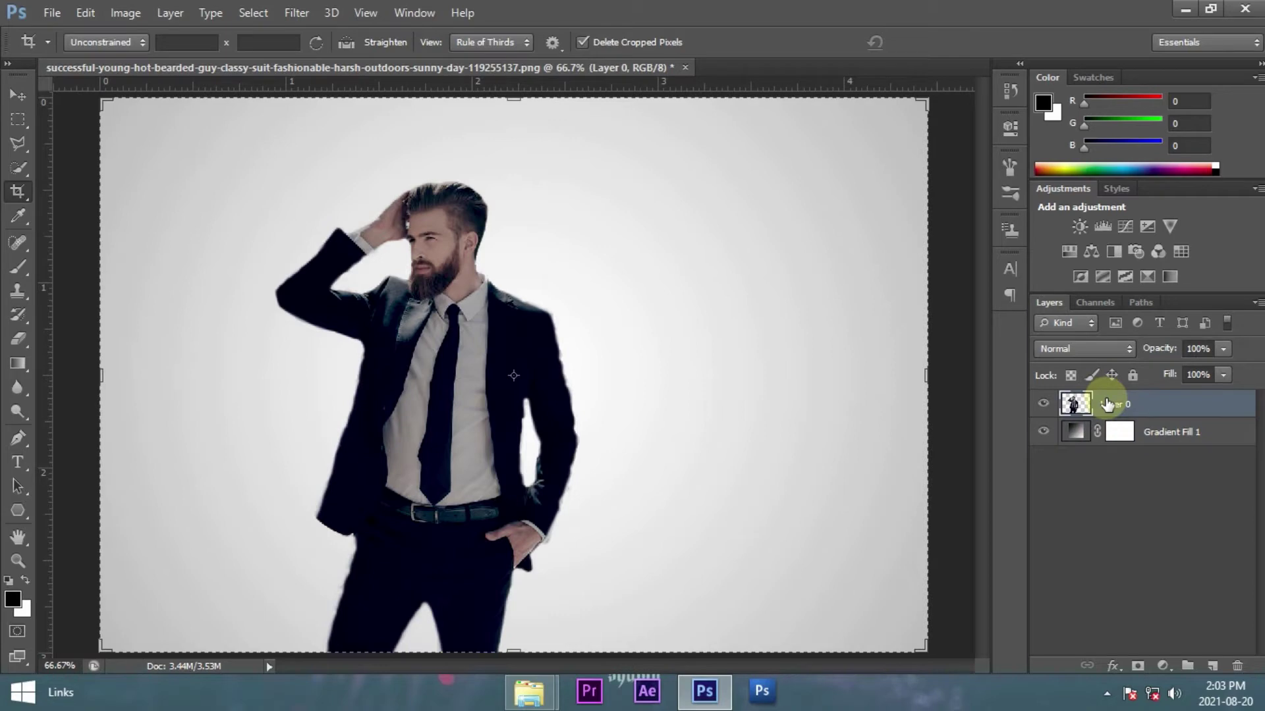
pyautogui.hotkey('ctrl', 'j')
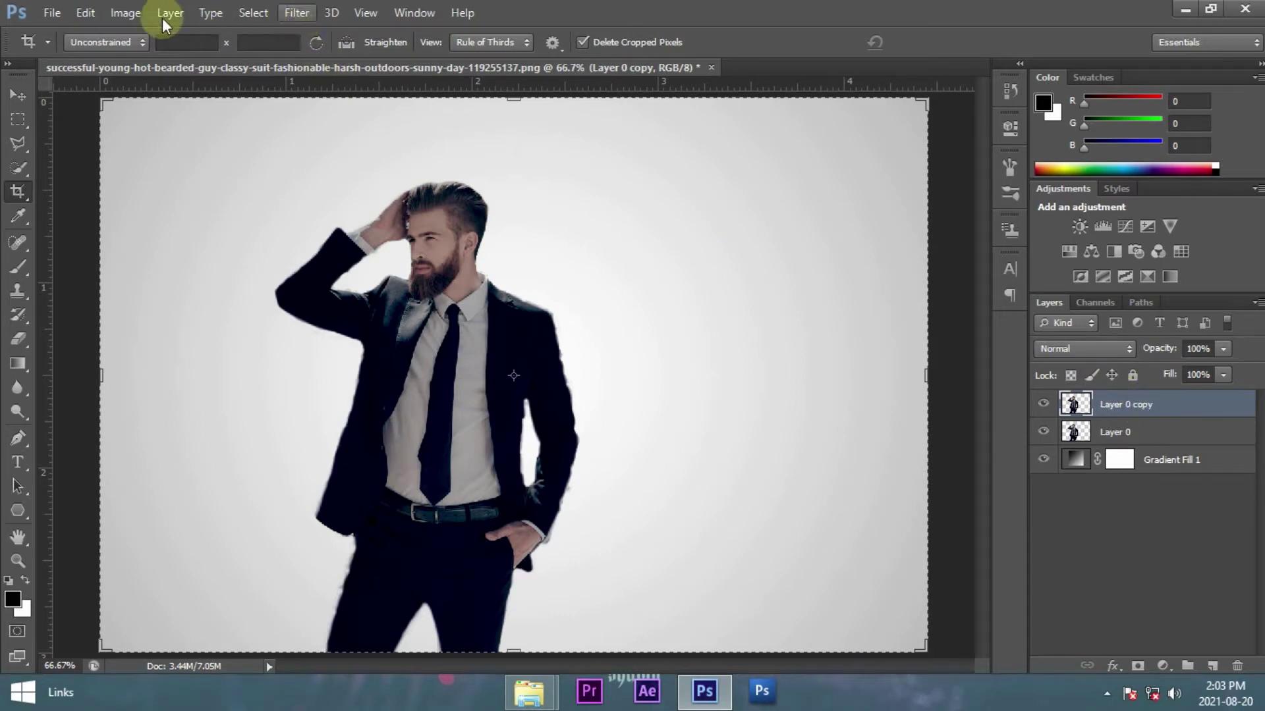
pyautogui.click(18, 99)
pyautogui.click(294, 13)
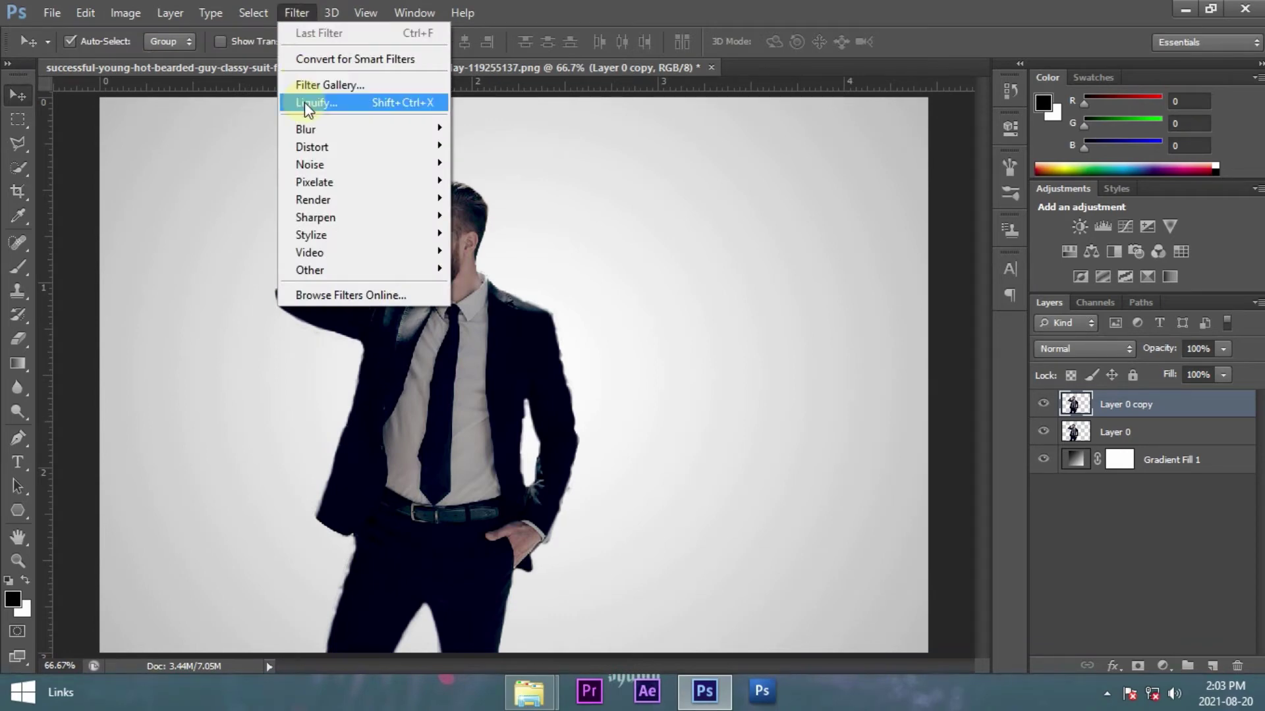
pyautogui.click(303, 104)
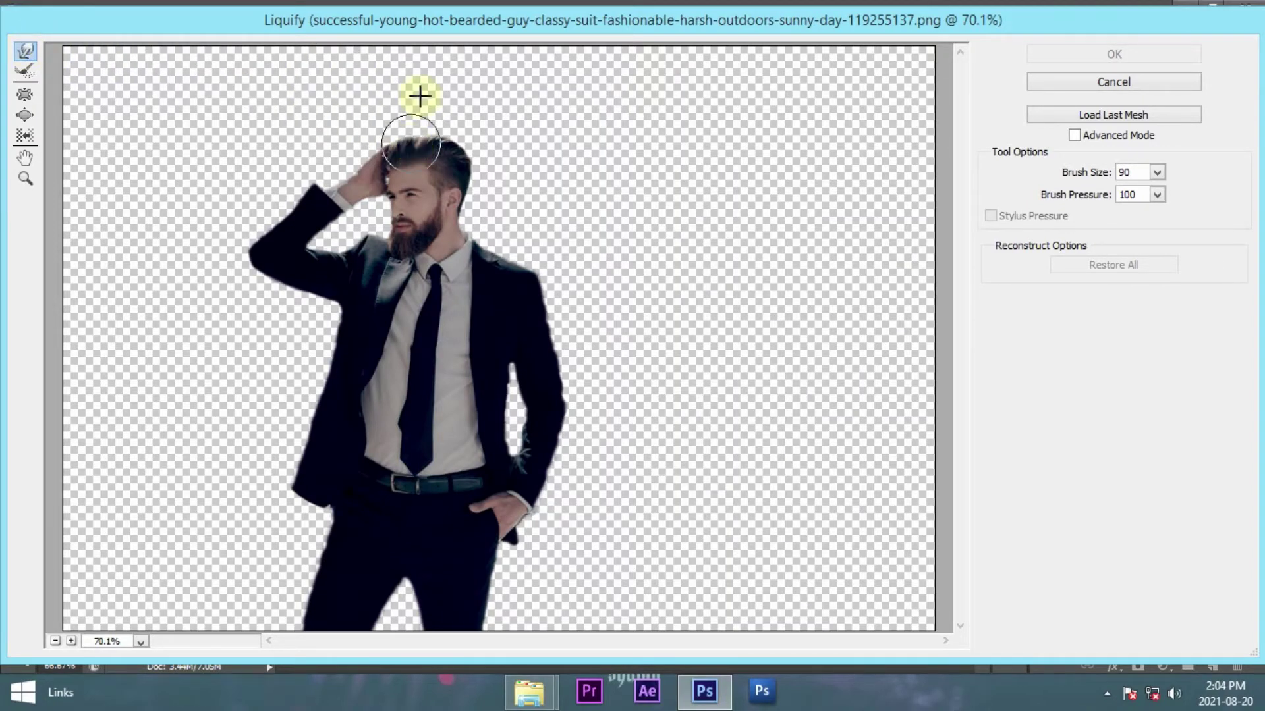
# - Warp the man's hair upward into a diagonal sweep toward the top right
pyautogui.moveTo(411, 139); pyautogui.dragTo(424, 42)
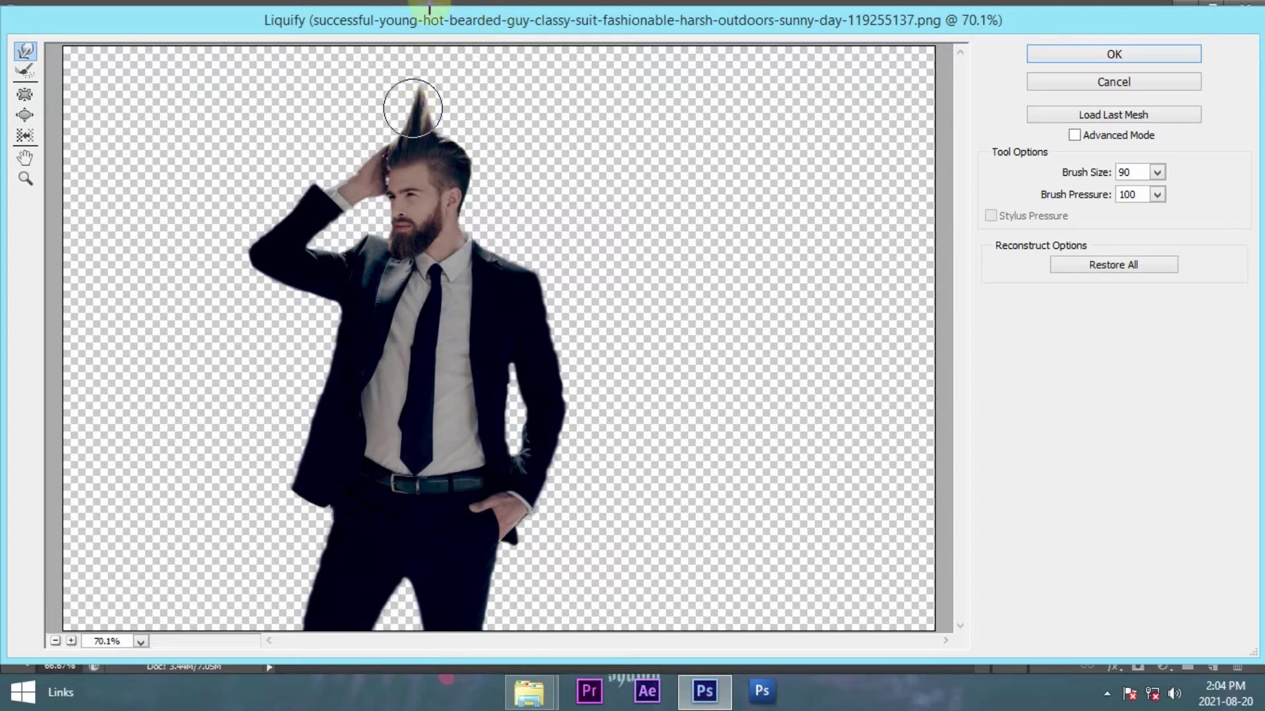
pyautogui.moveTo(423, 118); pyautogui.dragTo(425, 66)
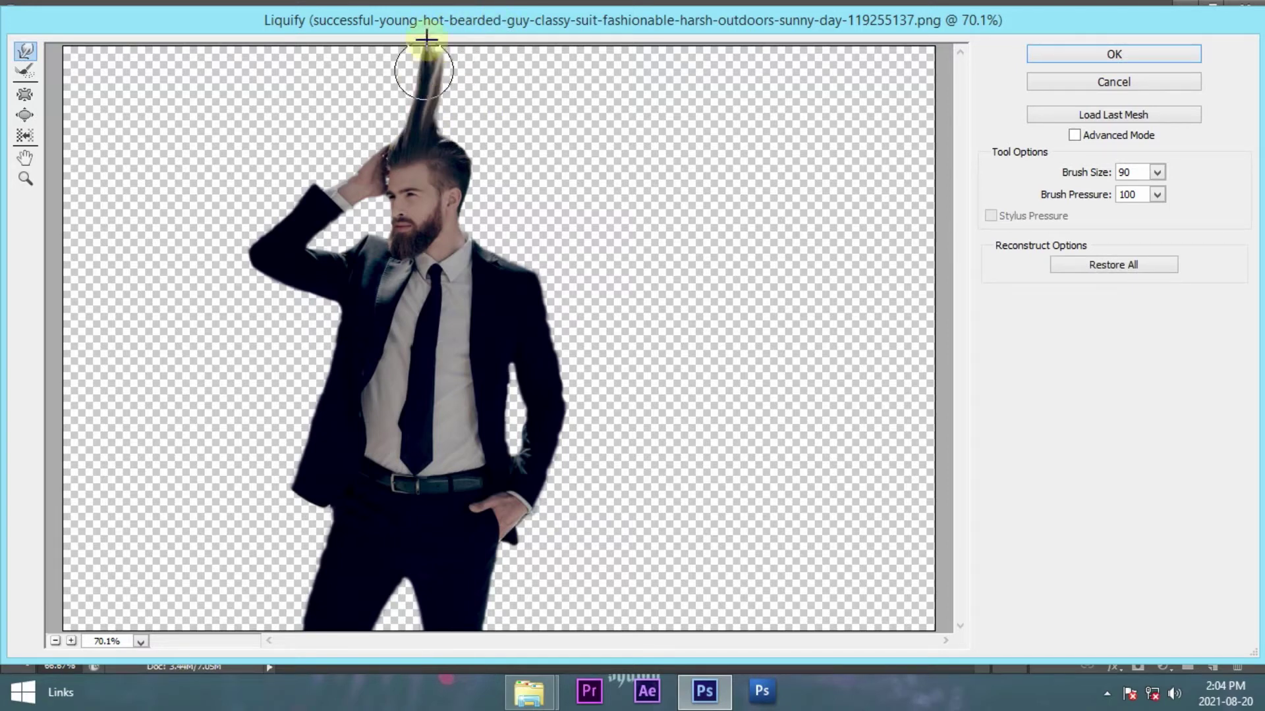
pyautogui.moveTo(437, 113)
pyautogui.mouseDown()
pyautogui.moveTo(422, 28)
pyautogui.moveTo(429, 80)
pyautogui.moveTo(452, 60)
pyautogui.mouseUp()
pyautogui.moveTo(461, 151); pyautogui.dragTo(485, 14)
pyautogui.moveTo(461, 155)
pyautogui.mouseDown()
pyautogui.moveTo(527, 13)
pyautogui.moveTo(501, 46)
pyautogui.mouseUp()
pyautogui.moveTo(466, 206); pyautogui.dragTo(568, 42)
pyautogui.moveTo(474, 165); pyautogui.dragTo(595, 107)
pyautogui.moveTo(461, 197); pyautogui.dragTo(604, 38)
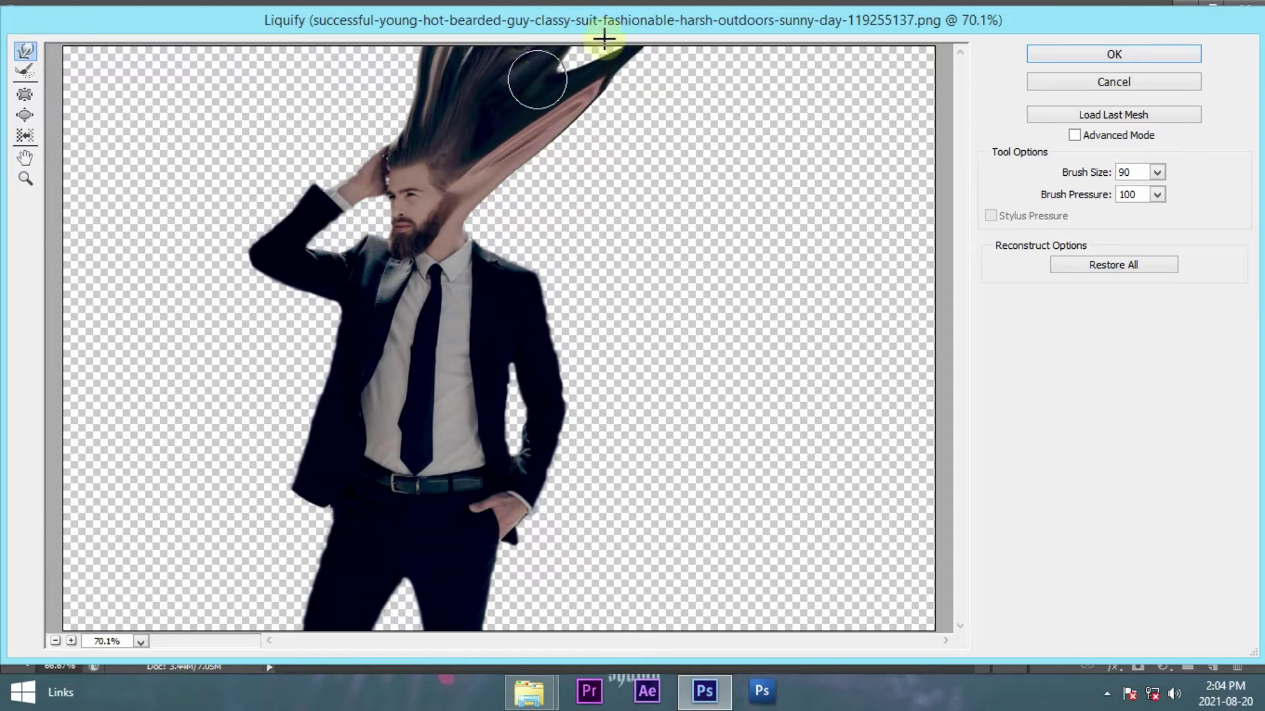
pyautogui.moveTo(452, 240); pyautogui.dragTo(683, 45)
# - Stretch his collar and shoulder into a dark wing streaming to the right edge
pyautogui.moveTo(501, 217)
pyautogui.mouseDown()
pyautogui.moveTo(615, 127)
pyautogui.moveTo(827, 34)
pyautogui.moveTo(649, 189)
pyautogui.moveTo(728, 127)
pyautogui.moveTo(757, 136)
pyautogui.mouseUp()
pyautogui.moveTo(619, 129)
pyautogui.mouseDown()
pyautogui.moveTo(804, 93)
pyautogui.moveTo(955, 26)
pyautogui.mouseUp()
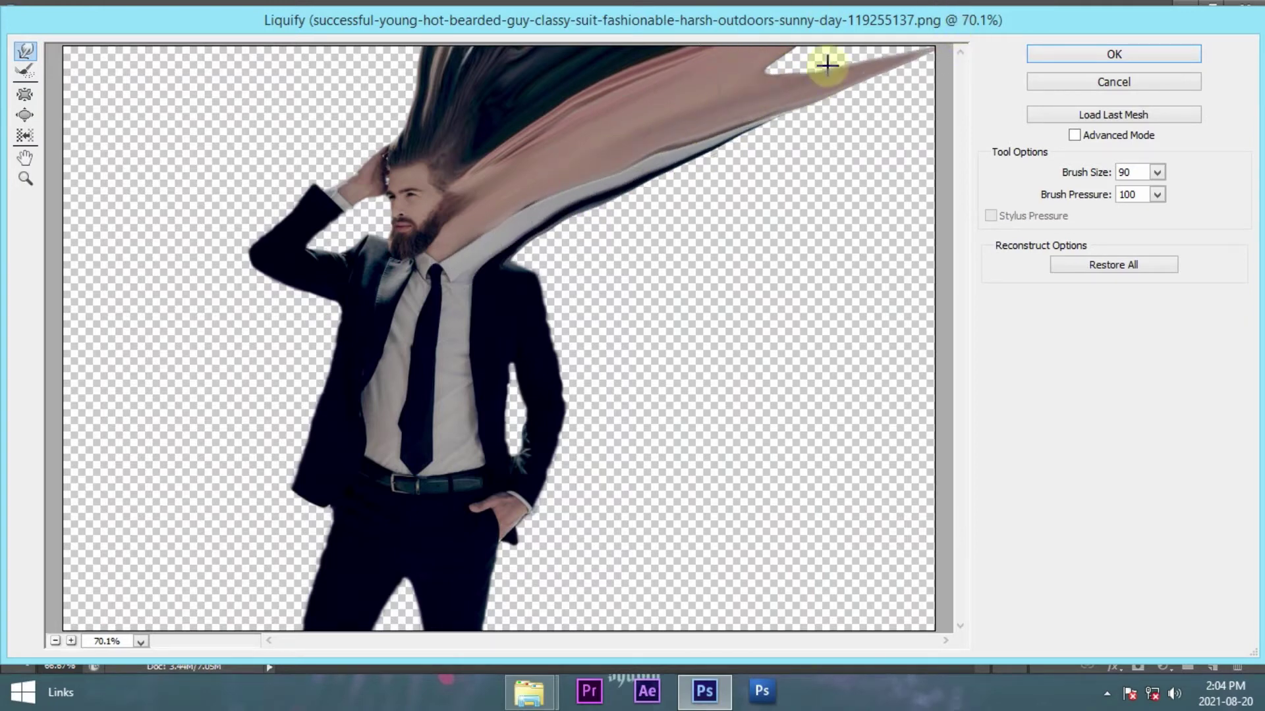
pyautogui.moveTo(503, 268); pyautogui.dragTo(773, 149)
pyautogui.moveTo(658, 211)
pyautogui.mouseDown()
pyautogui.moveTo(907, 112)
pyautogui.moveTo(960, 77)
pyautogui.moveTo(978, 97)
pyautogui.mouseUp()
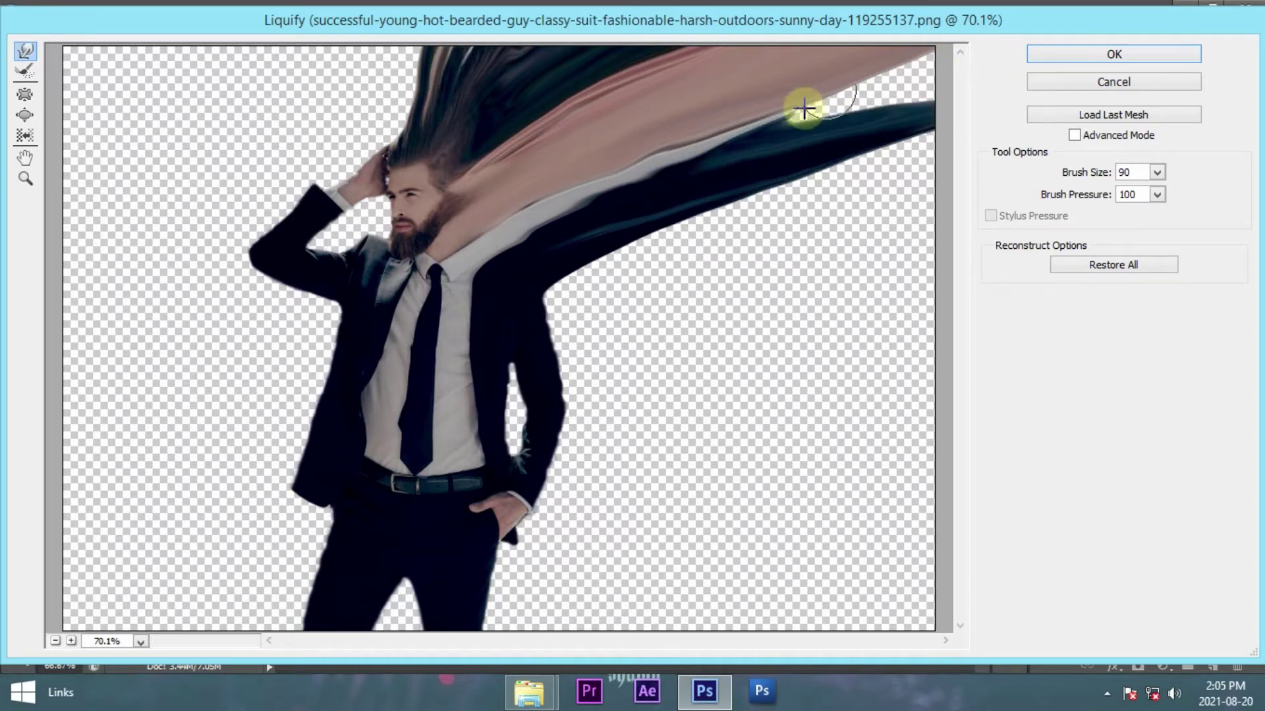
pyautogui.moveTo(527, 313)
pyautogui.mouseDown()
pyautogui.moveTo(776, 291)
pyautogui.moveTo(613, 269)
pyautogui.moveTo(638, 283)
pyautogui.moveTo(994, 234)
pyautogui.moveTo(643, 237)
pyautogui.moveTo(1062, 214)
pyautogui.mouseUp()
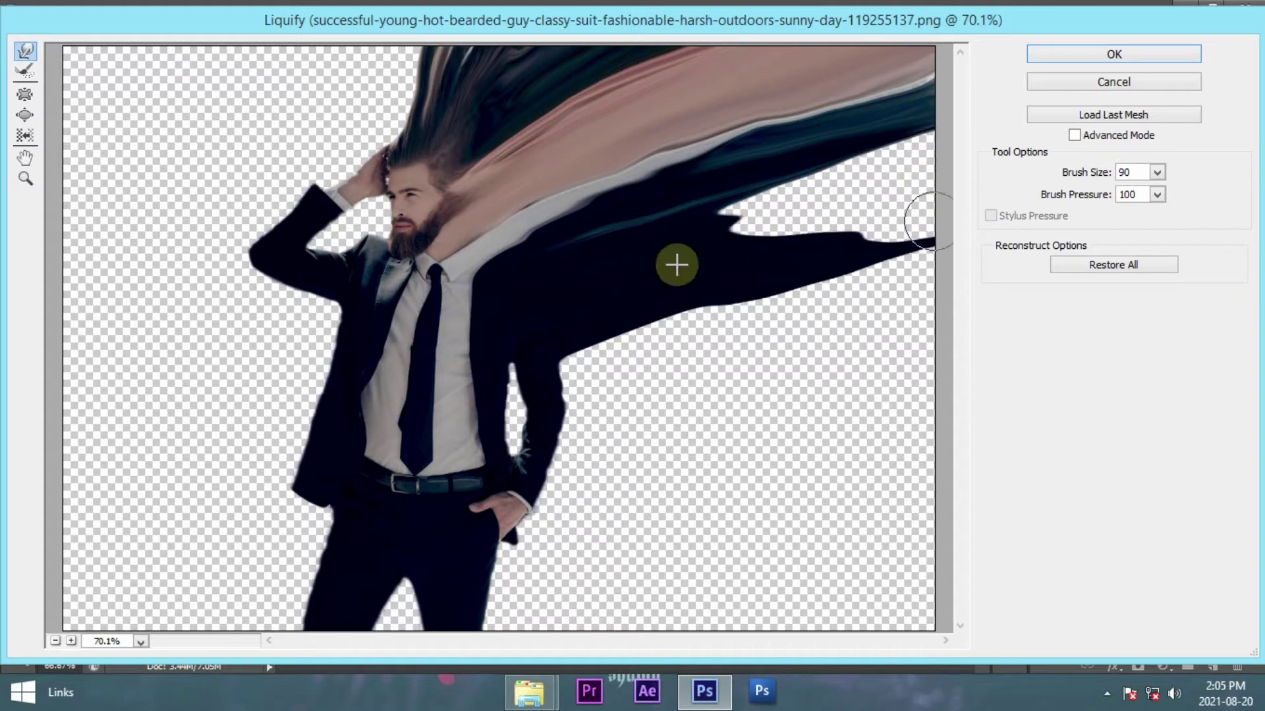
pyautogui.moveTo(692, 218)
pyautogui.mouseDown()
pyautogui.moveTo(917, 197)
pyautogui.moveTo(851, 165)
pyautogui.moveTo(1109, 169)
pyautogui.moveTo(1078, 226)
pyautogui.mouseUp()
pyautogui.moveTo(527, 435)
pyautogui.mouseDown()
pyautogui.moveTo(765, 366)
pyautogui.moveTo(838, 389)
pyautogui.moveTo(999, 393)
pyautogui.moveTo(650, 330)
pyautogui.moveTo(736, 336)
pyautogui.moveTo(725, 375)
pyautogui.moveTo(796, 338)
pyautogui.moveTo(774, 353)
pyautogui.moveTo(816, 364)
pyautogui.moveTo(858, 254)
pyautogui.mouseUp()
# - Streak his hip, legs and hand rightward, then apply the Liquify warp
pyautogui.moveTo(536, 495)
pyautogui.mouseDown()
pyautogui.moveTo(793, 472)
pyautogui.moveTo(601, 496)
pyautogui.moveTo(575, 424)
pyautogui.moveTo(988, 432)
pyautogui.moveTo(841, 472)
pyautogui.moveTo(1044, 437)
pyautogui.mouseUp()
pyautogui.moveTo(500, 625); pyautogui.dragTo(579, 628)
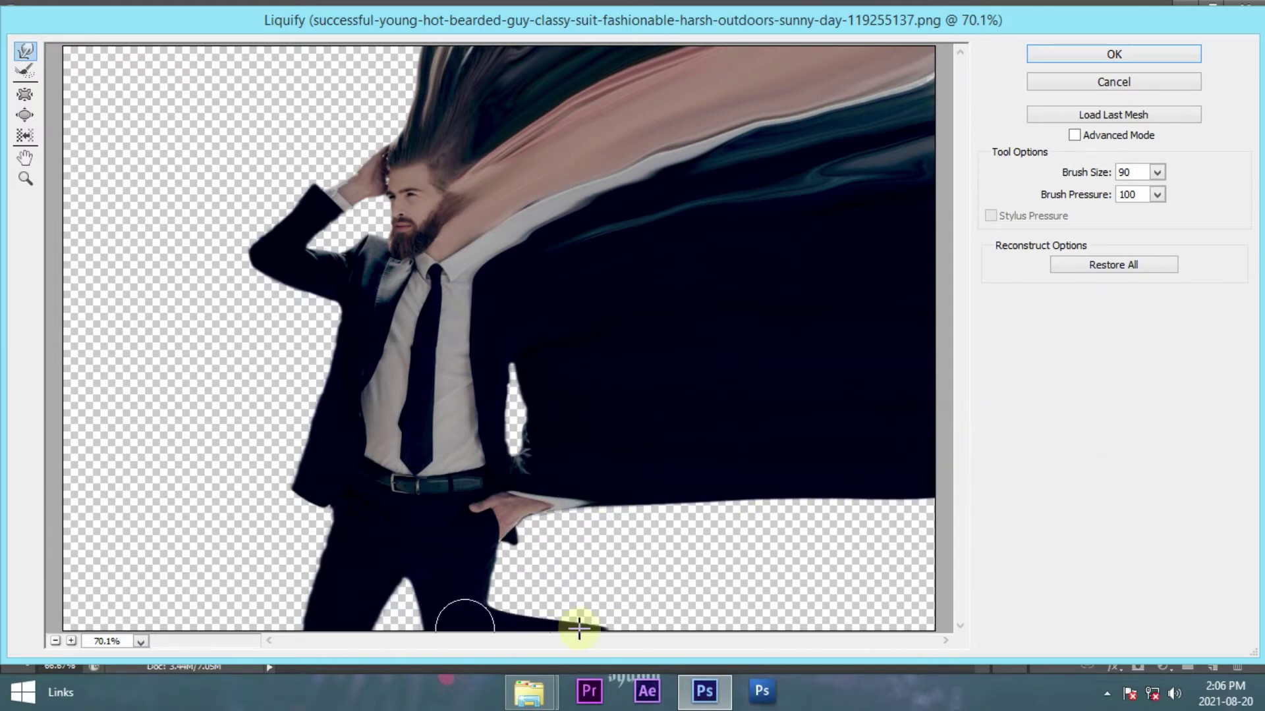
pyautogui.moveTo(508, 601); pyautogui.dragTo(644, 519)
pyautogui.moveTo(501, 509); pyautogui.dragTo(718, 520)
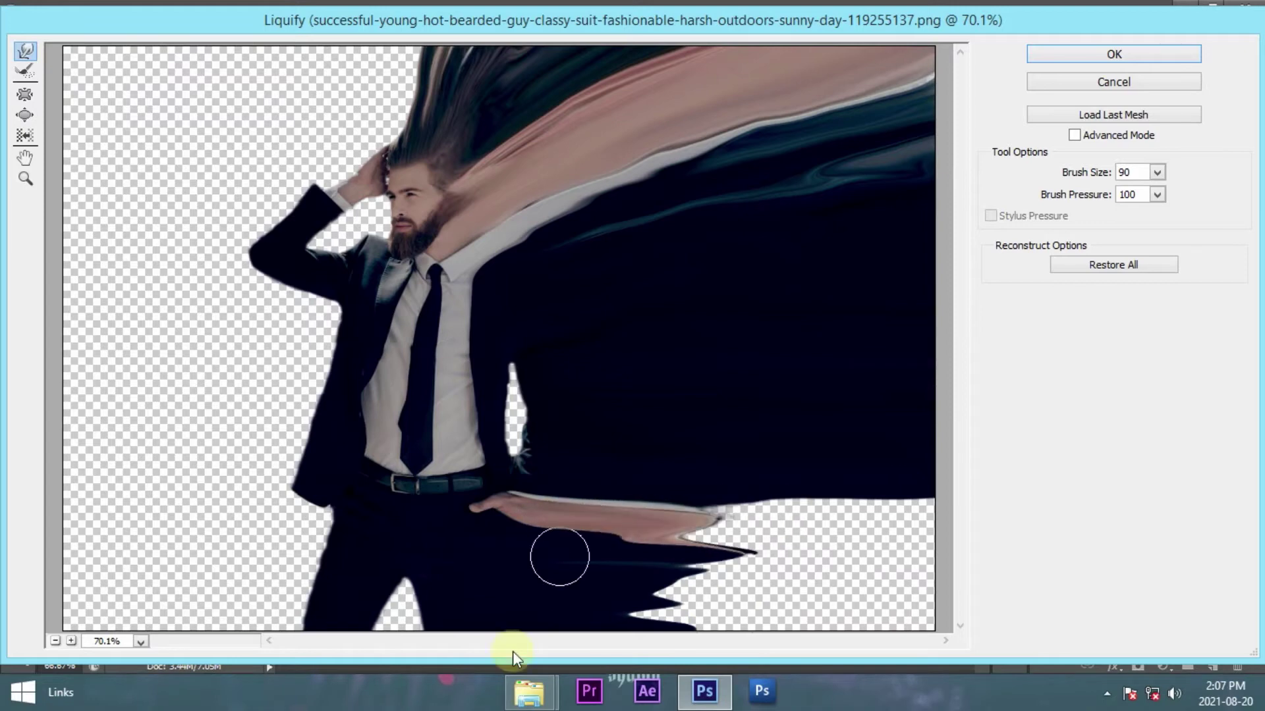
pyautogui.moveTo(579, 596); pyautogui.dragTo(892, 613)
pyautogui.press(']')
pyautogui.press(']')
pyautogui.press(']')
pyautogui.moveTo(649, 521)
pyautogui.mouseDown()
pyautogui.moveTo(926, 545)
pyautogui.moveTo(828, 563)
pyautogui.moveTo(954, 536)
pyautogui.moveTo(801, 602)
pyautogui.moveTo(959, 644)
pyautogui.mouseUp()
pyautogui.press('[')
pyautogui.press(']')
pyautogui.press(']')
pyautogui.press(']')
pyautogui.press(']')
pyautogui.press(']')
pyautogui.press('[')
pyautogui.press('[')
pyautogui.press('[')
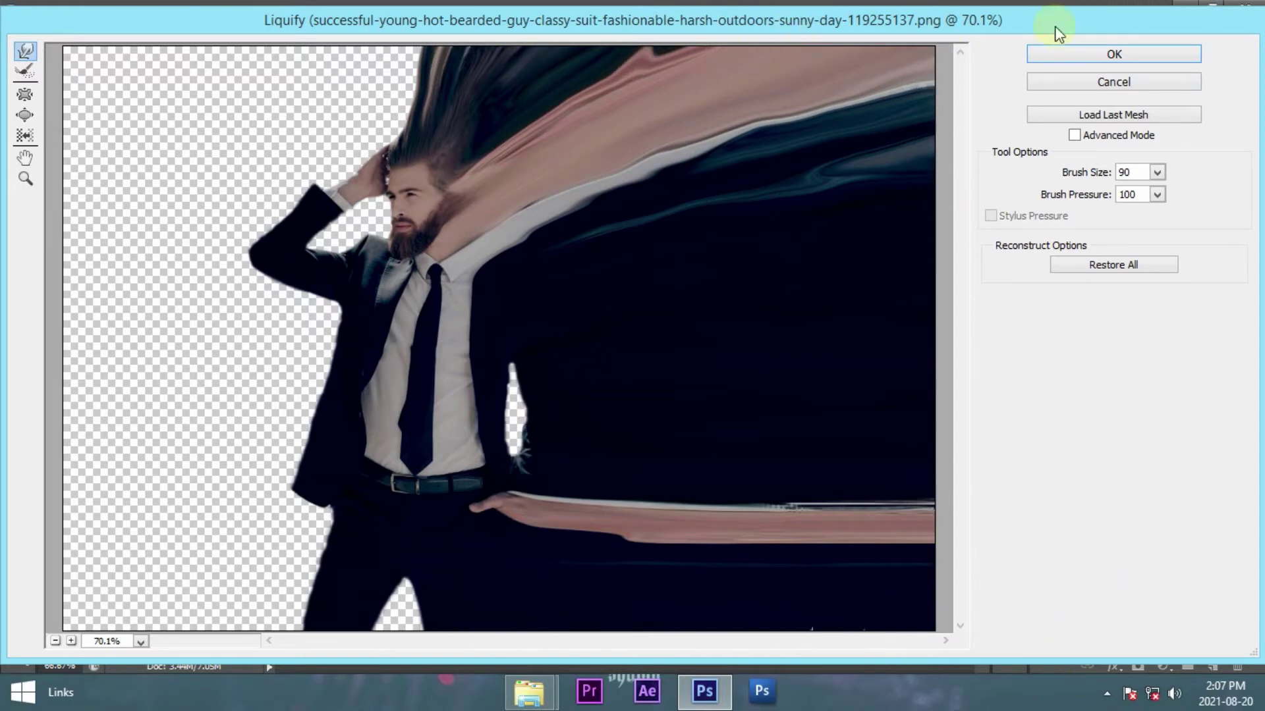
pyautogui.click(1049, 50)
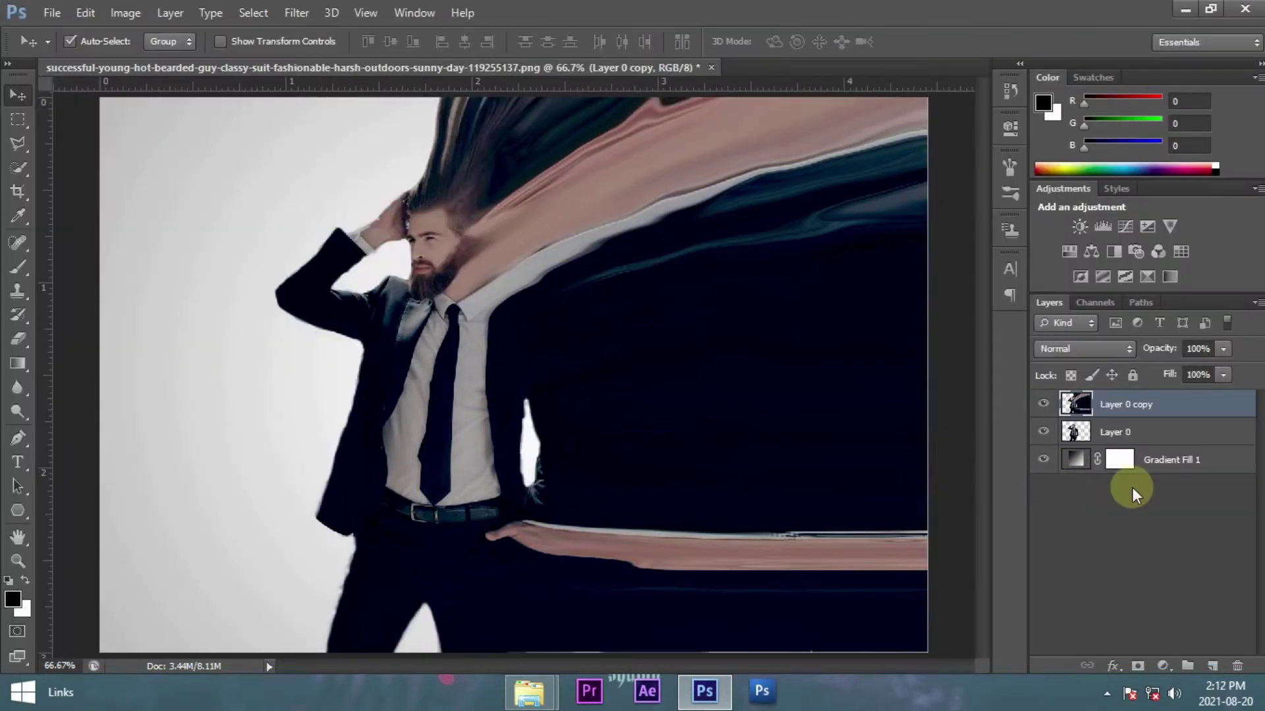
# - Move the original Layer 0 above Layer 0 copy and zoom out to check
pyautogui.click(1140, 438)
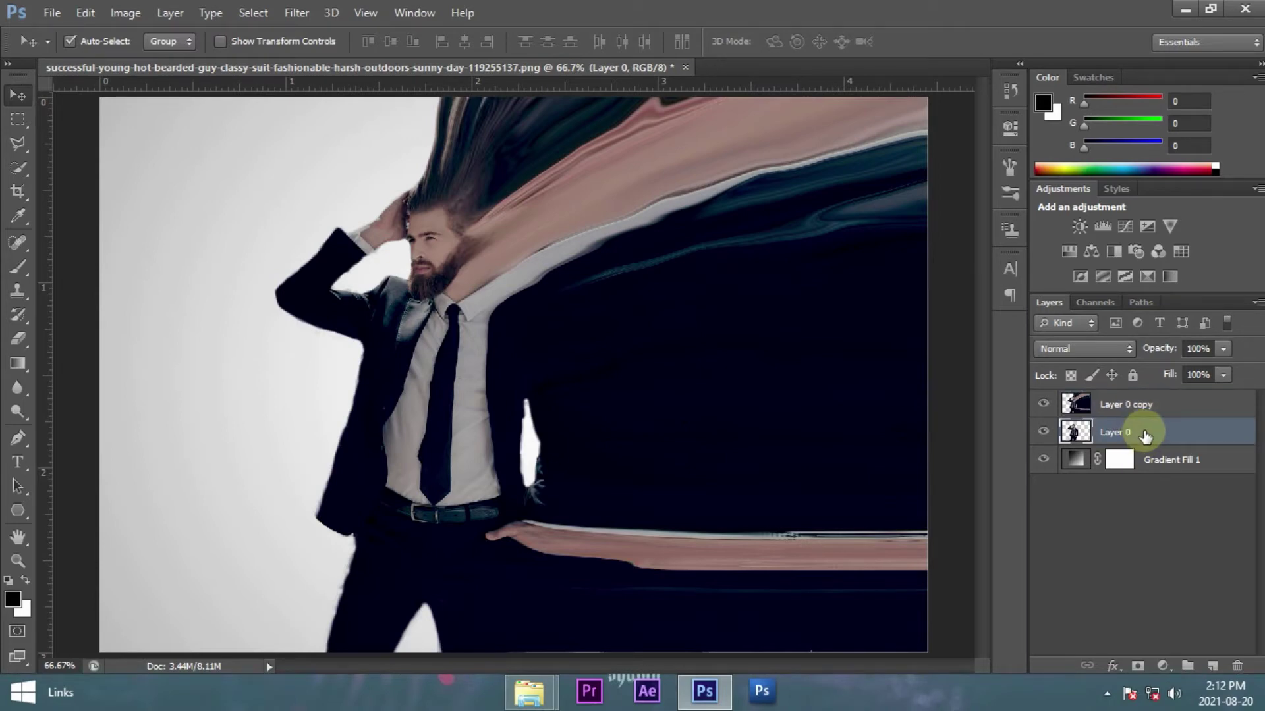
pyautogui.moveTo(1145, 437); pyautogui.dragTo(1151, 403)
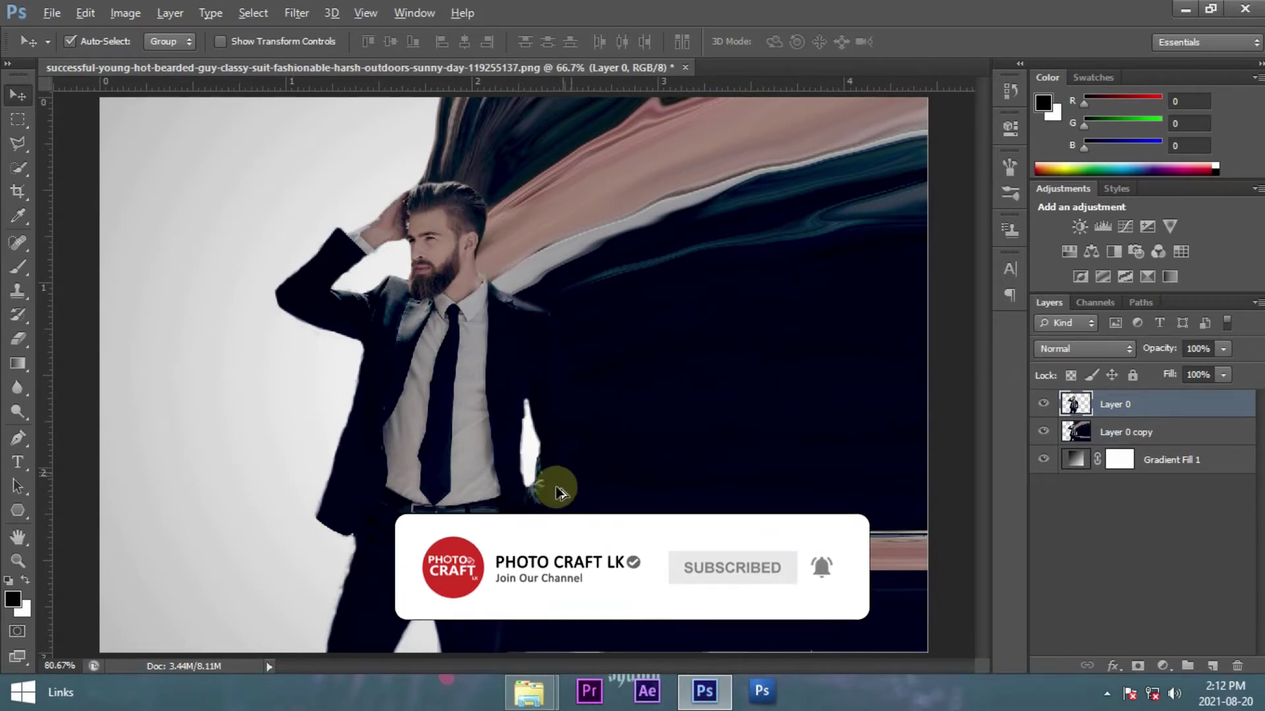
pyautogui.scroll(1, 557, 484)
pyautogui.scroll(1, 546, 504)
pyautogui.scroll(-1, 546, 504)
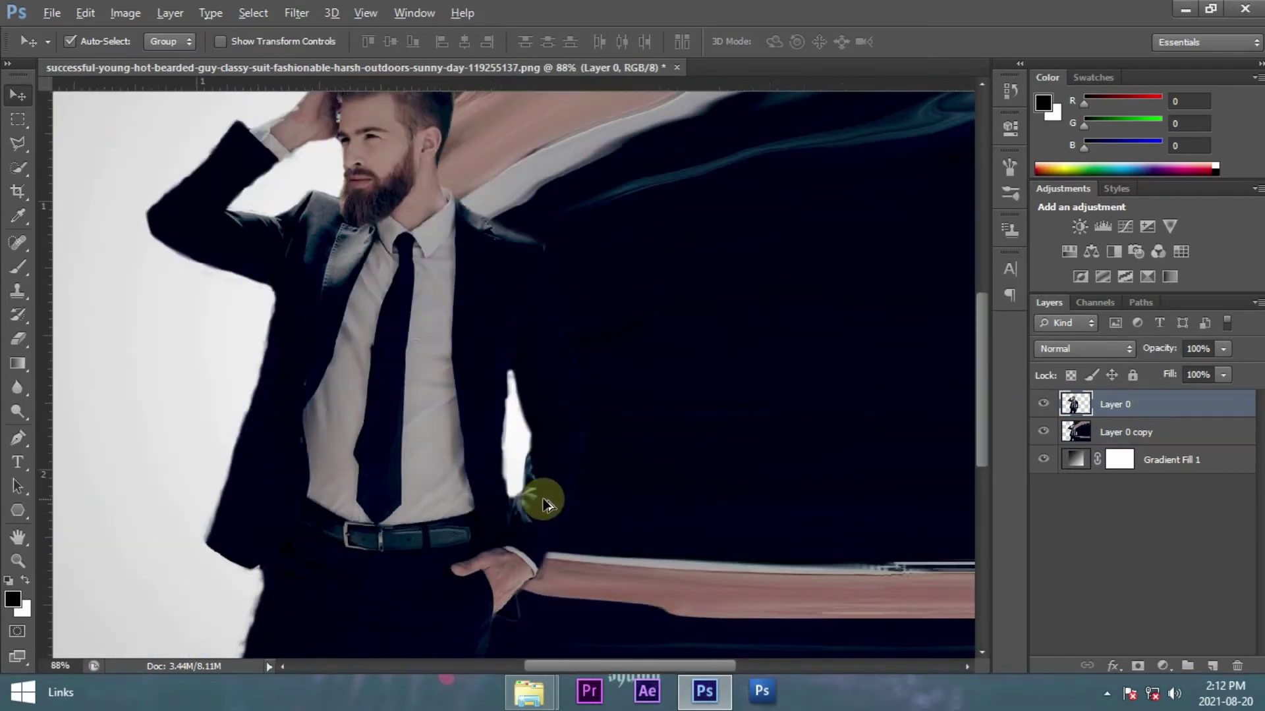
pyautogui.scroll(-1, 544, 504)
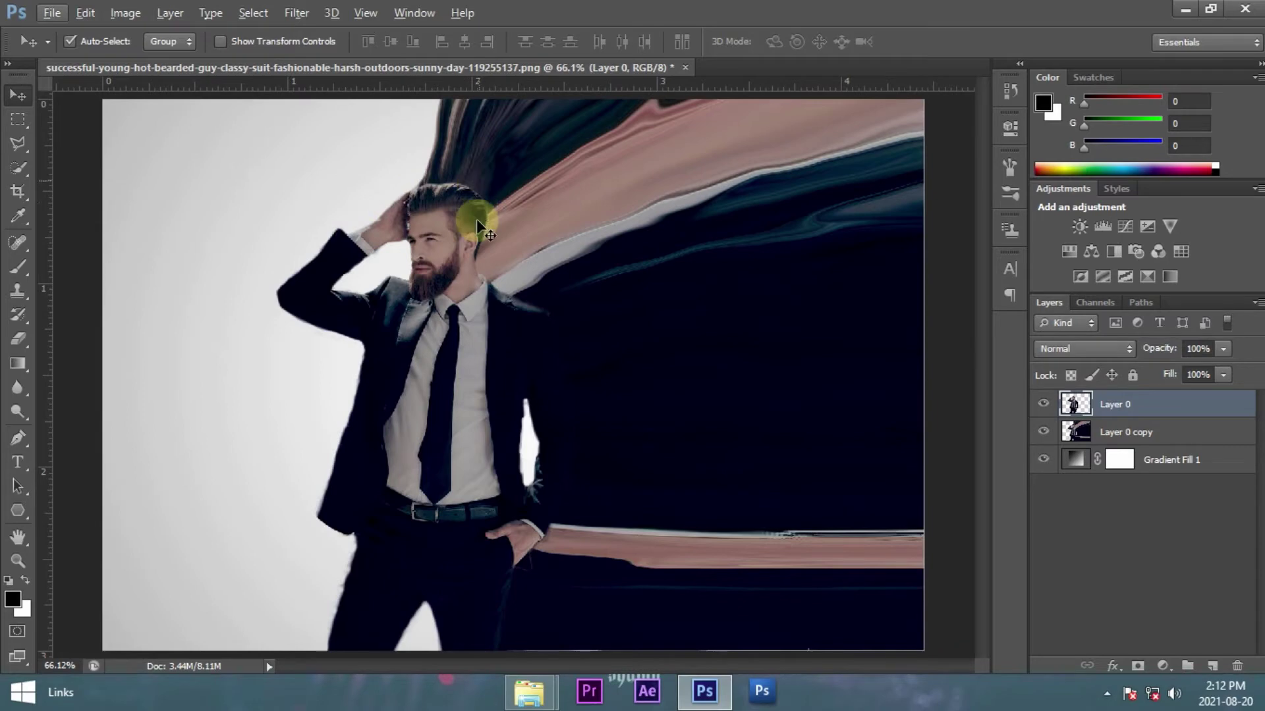
pyautogui.scroll(-1, 477, 218)
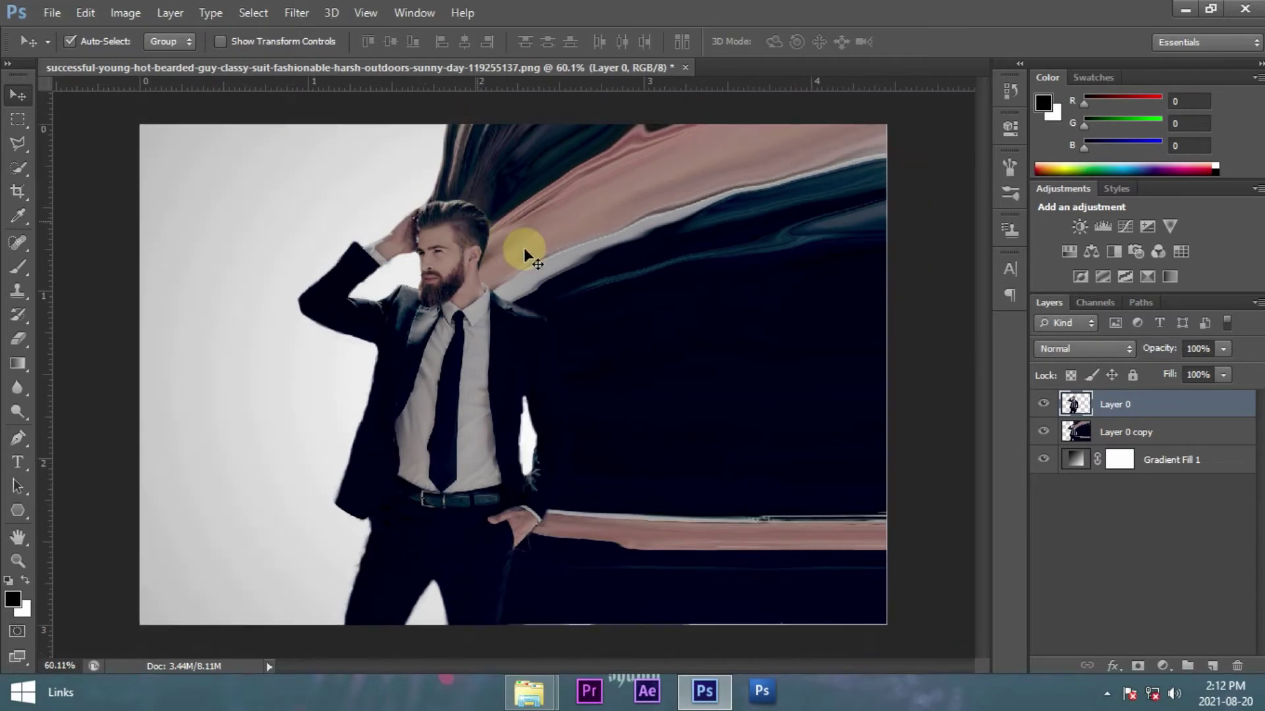
# - Load the man's outline as a selection and contract it by 2 pixels
pyautogui.keyDown('ctrl'); pyautogui.click(1075, 403); pyautogui.keyUp('ctrl')
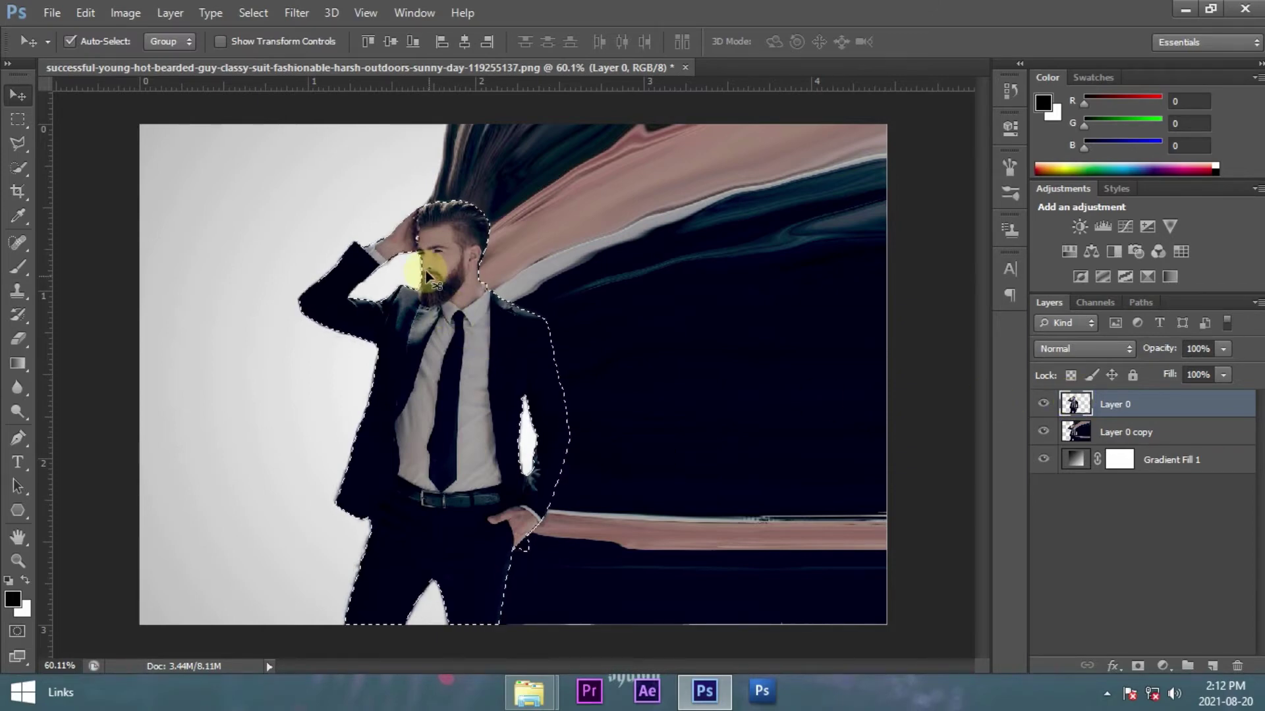
pyautogui.click(257, 14)
pyautogui.moveTo(269, 216)
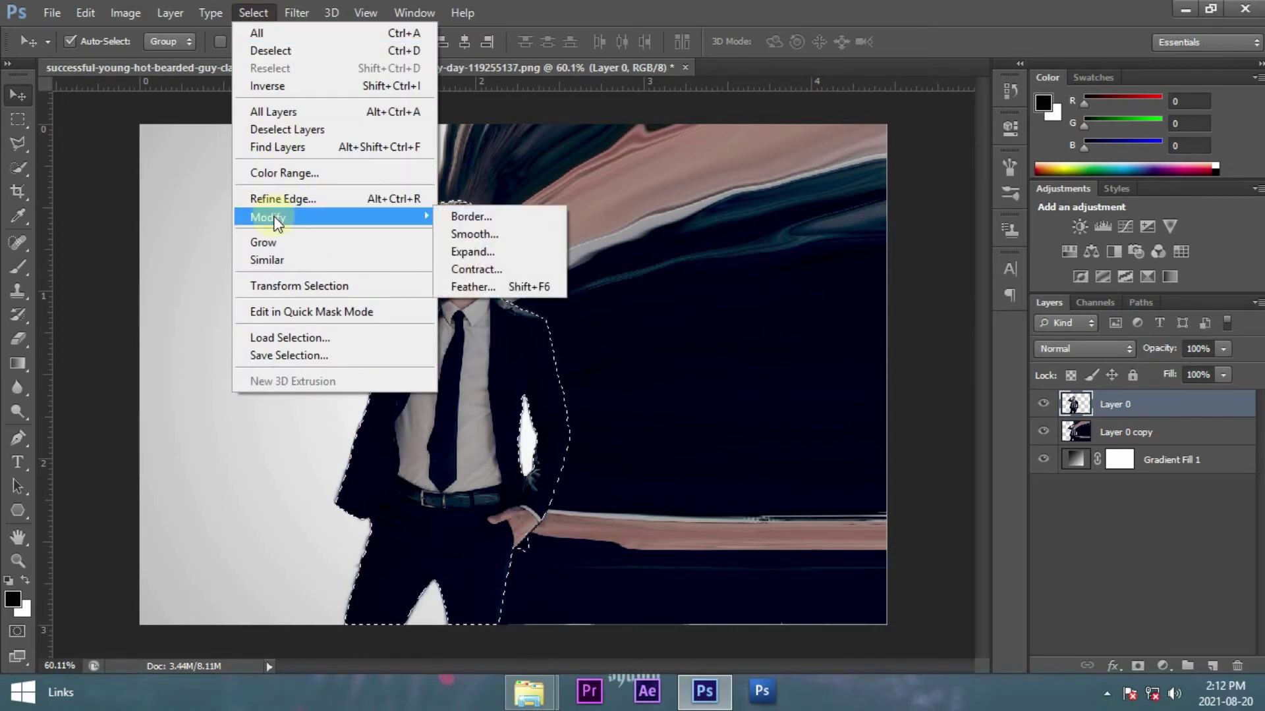
pyautogui.click(472, 270)
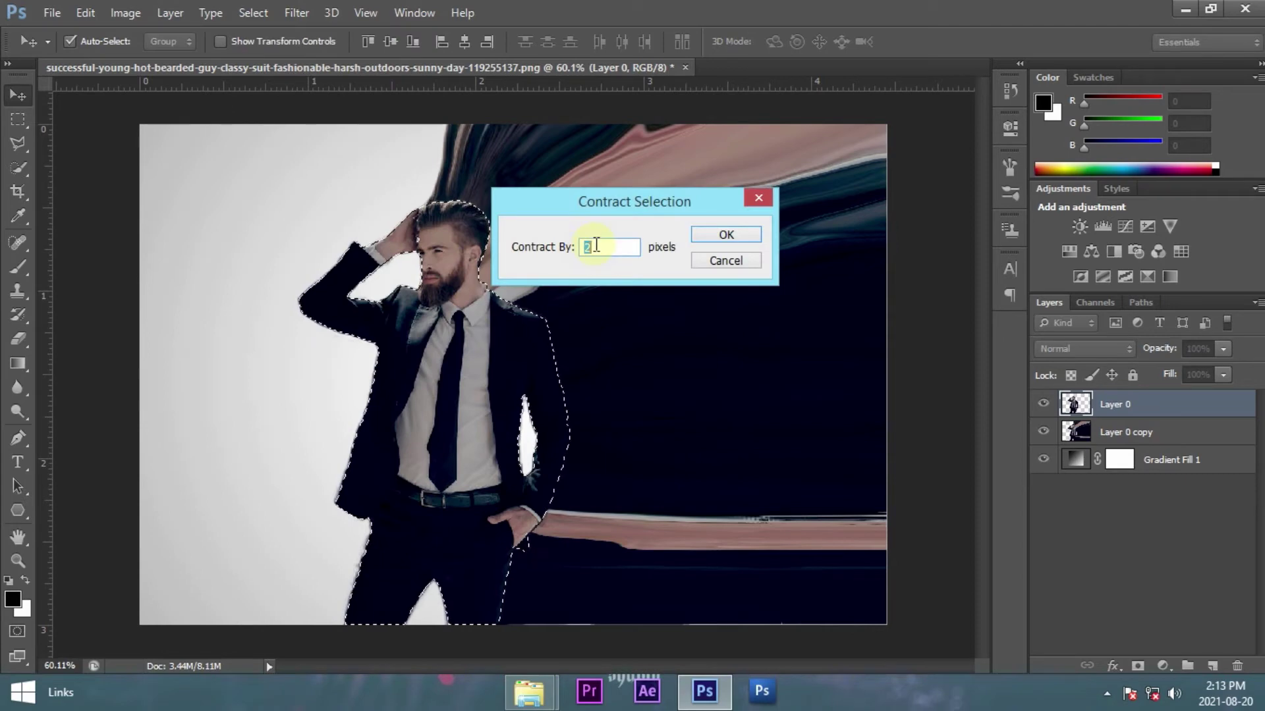
pyautogui.write('2')
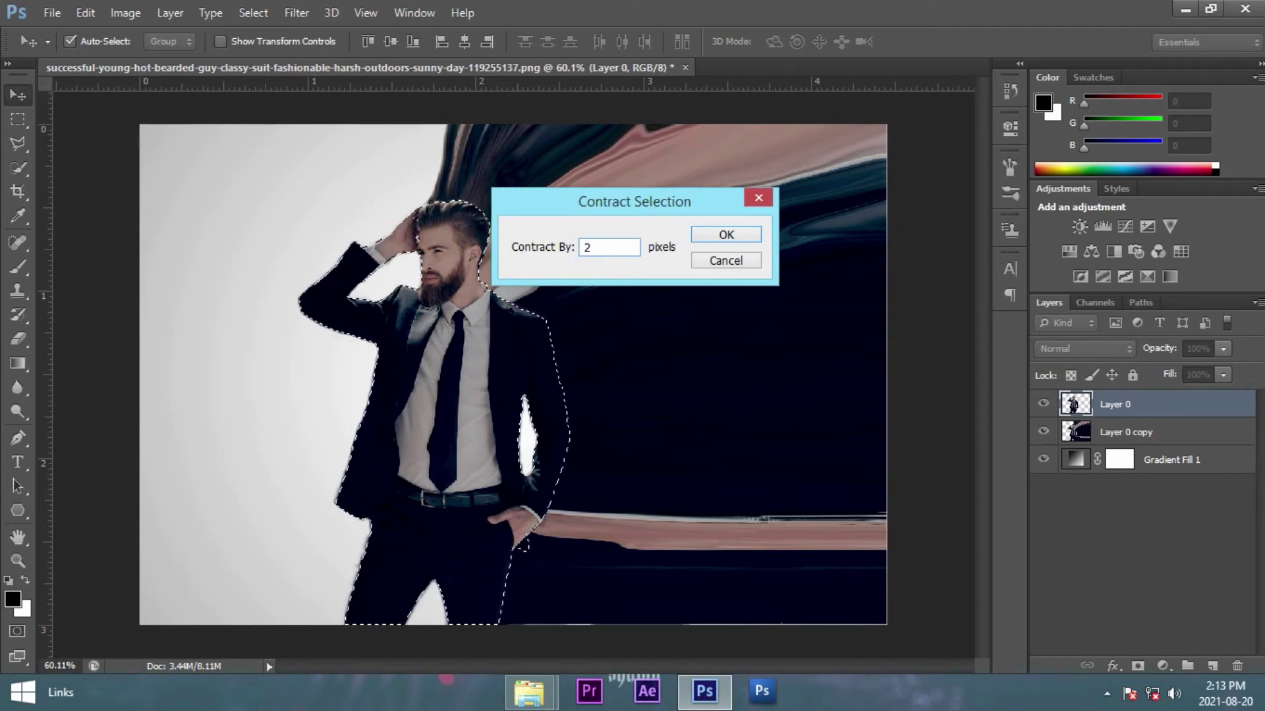
pyautogui.click(725, 236)
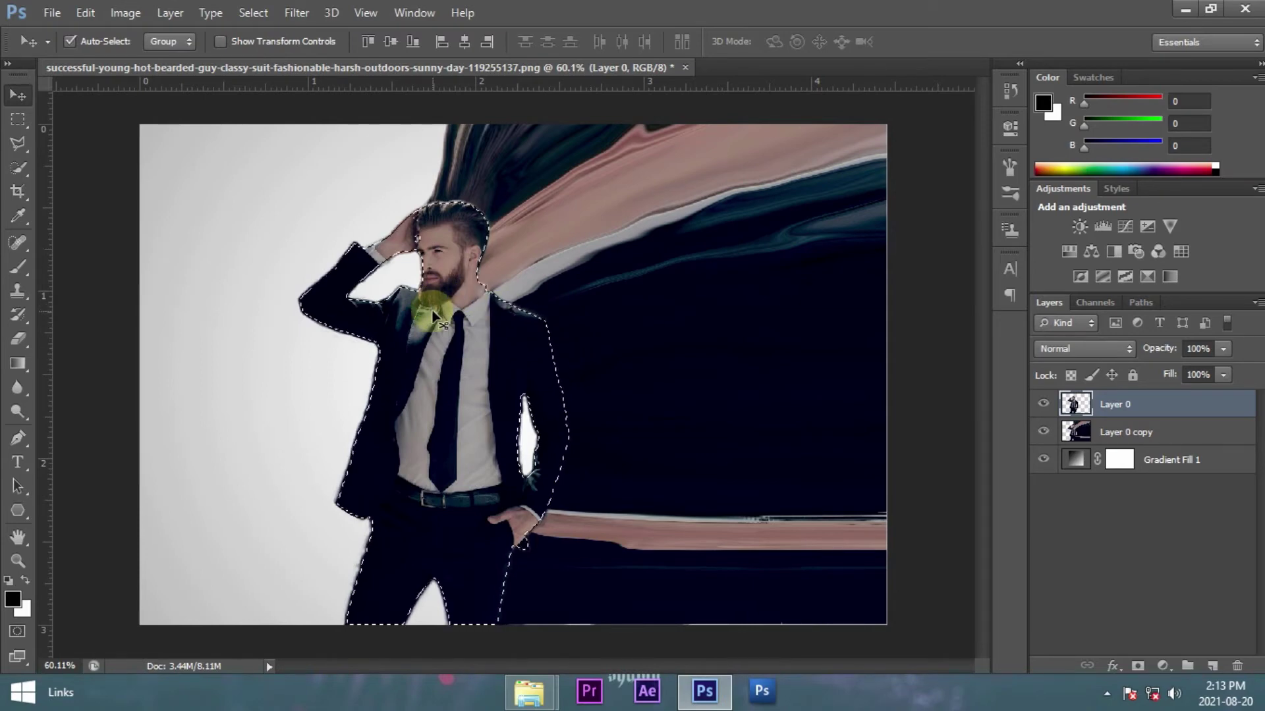
# - Invert the selection to remove the fringe, deselect, and add a white mask to Layer 0
pyautogui.click(271, 13)
pyautogui.click(294, 84)
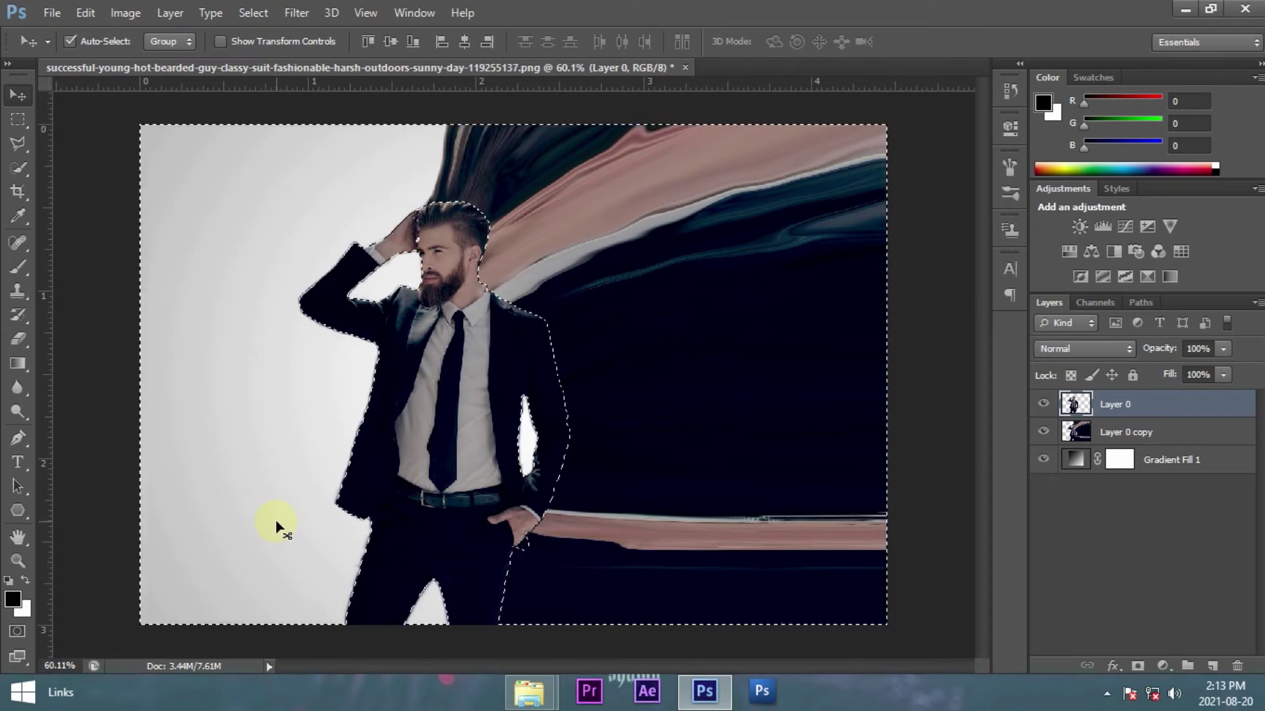
pyautogui.hotkey('ctrl', 'd')
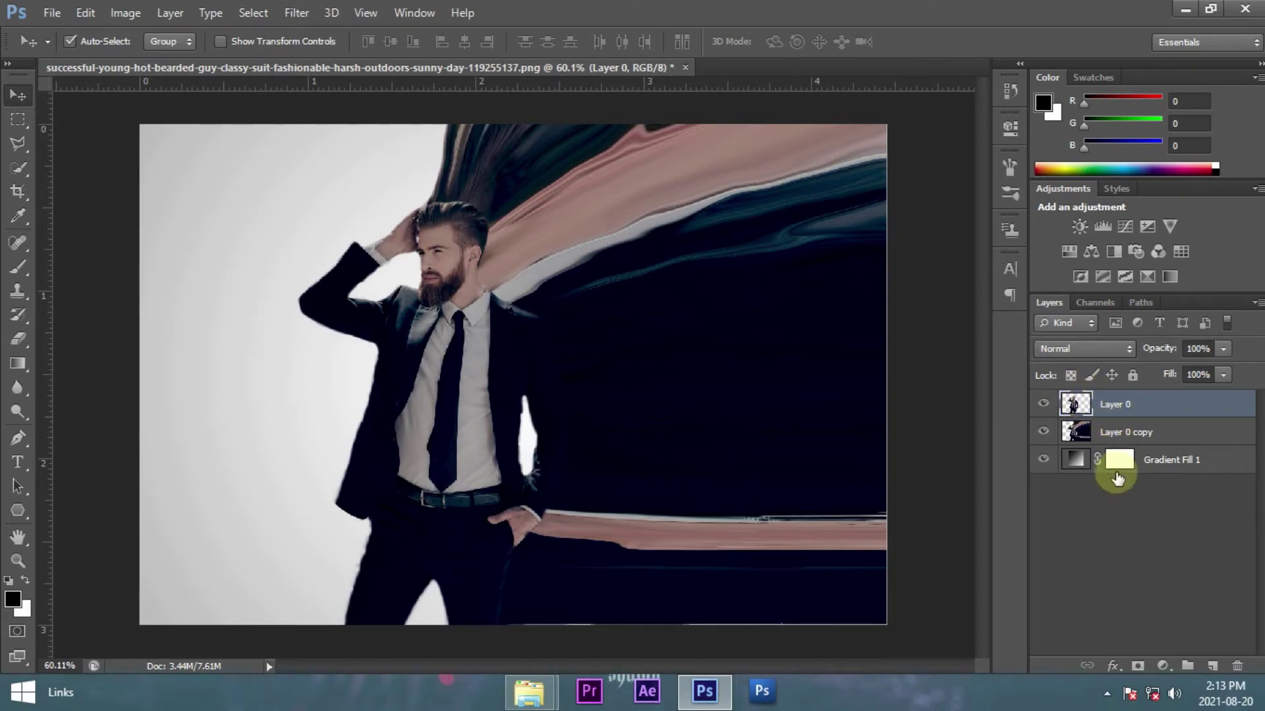
pyautogui.click(1139, 667)
pyautogui.click(1132, 404)
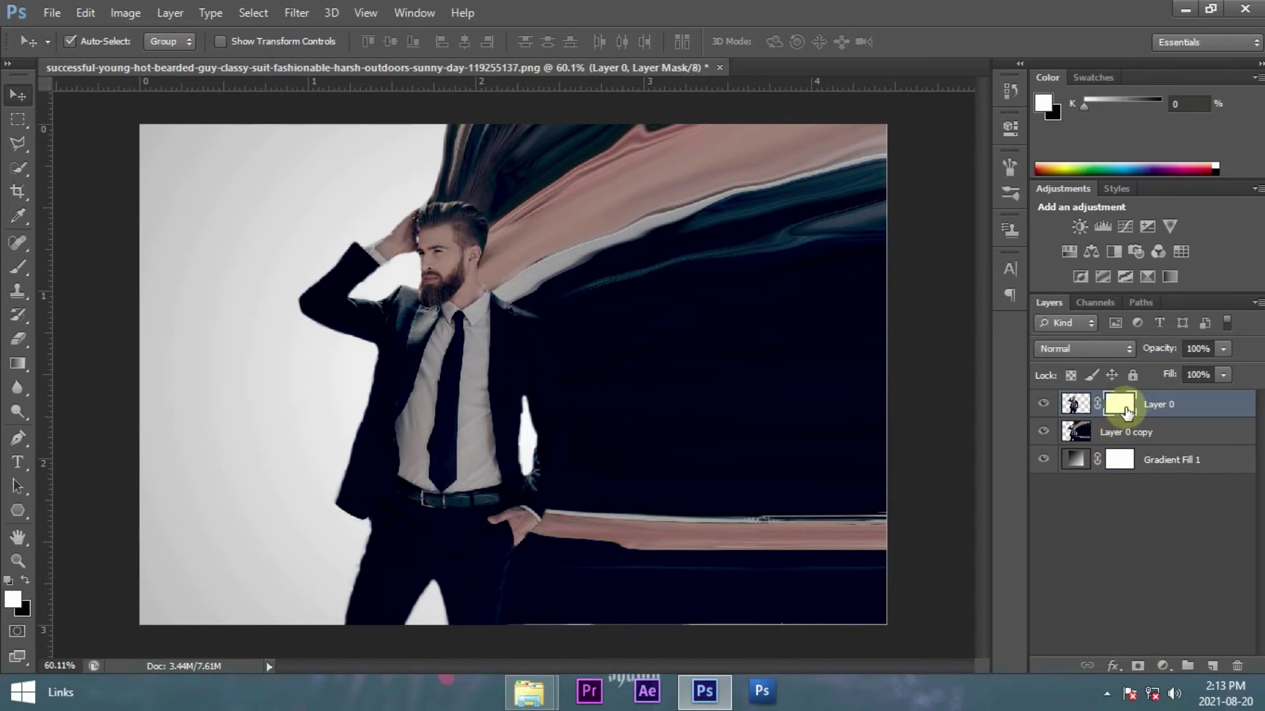
# - Choose the 2500 px smoke brush preset for the Brush tool
pyautogui.click(20, 261)
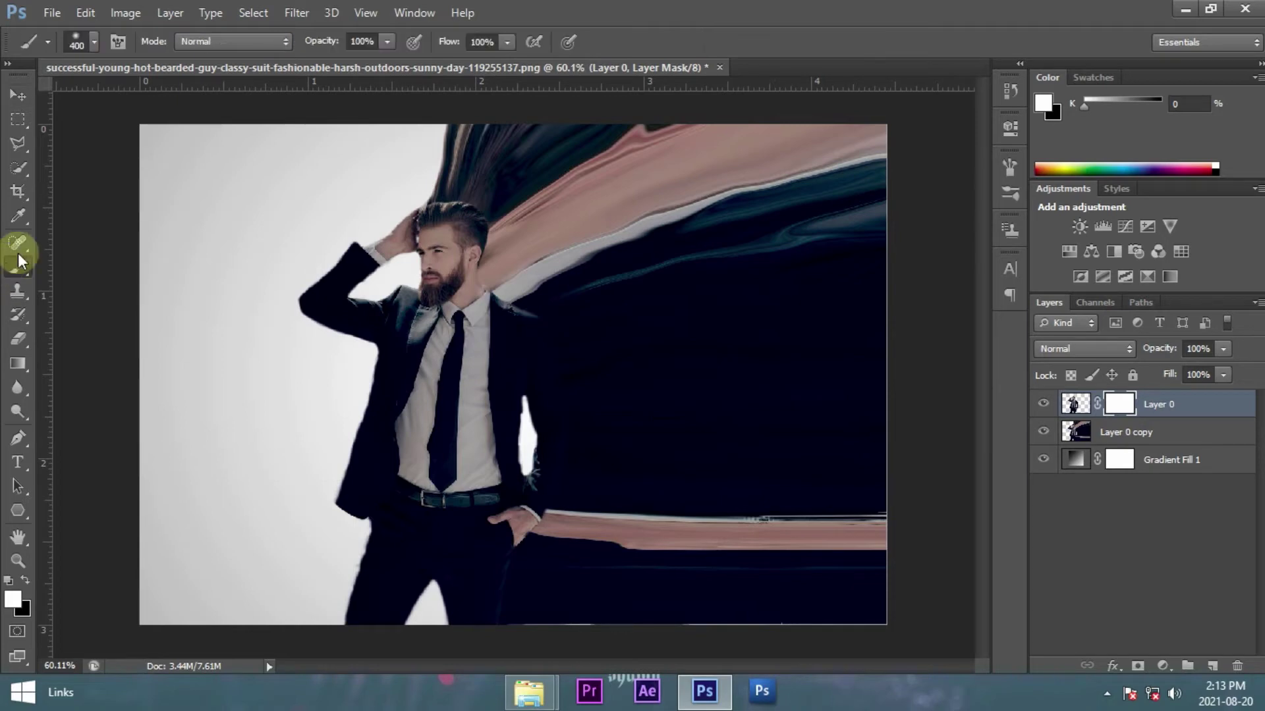
pyautogui.click(118, 41)
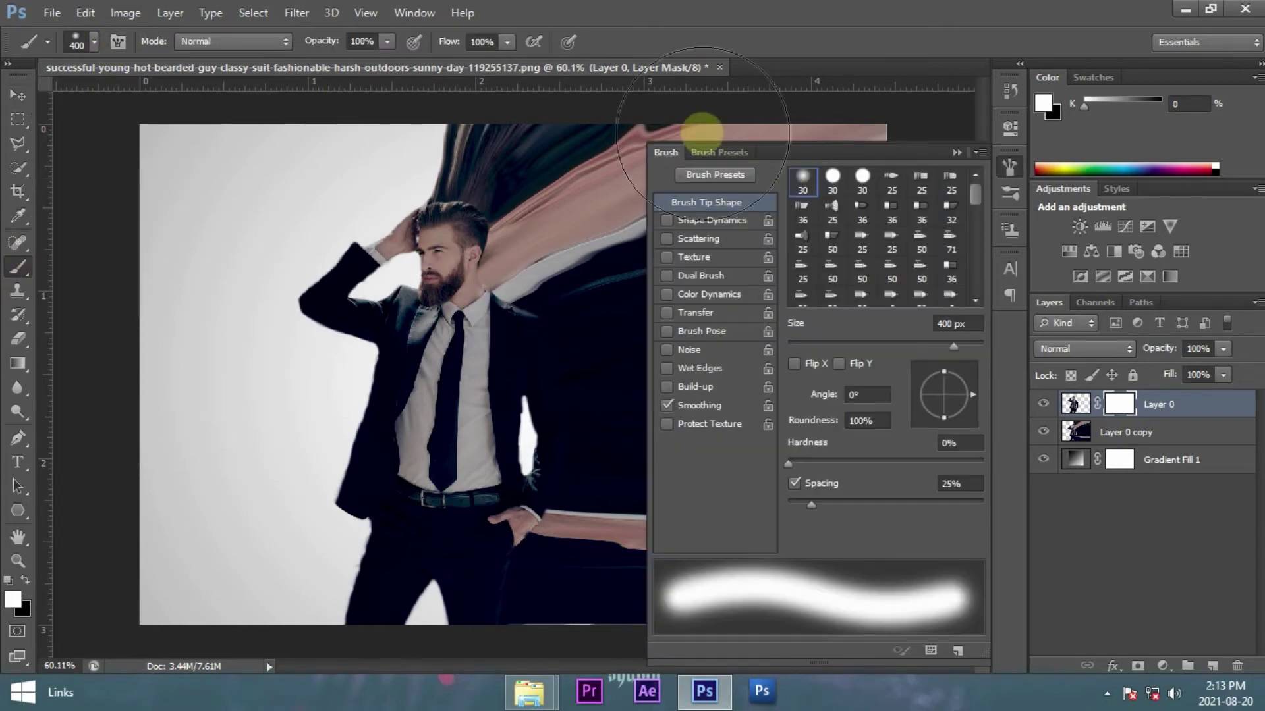
pyautogui.click(719, 153)
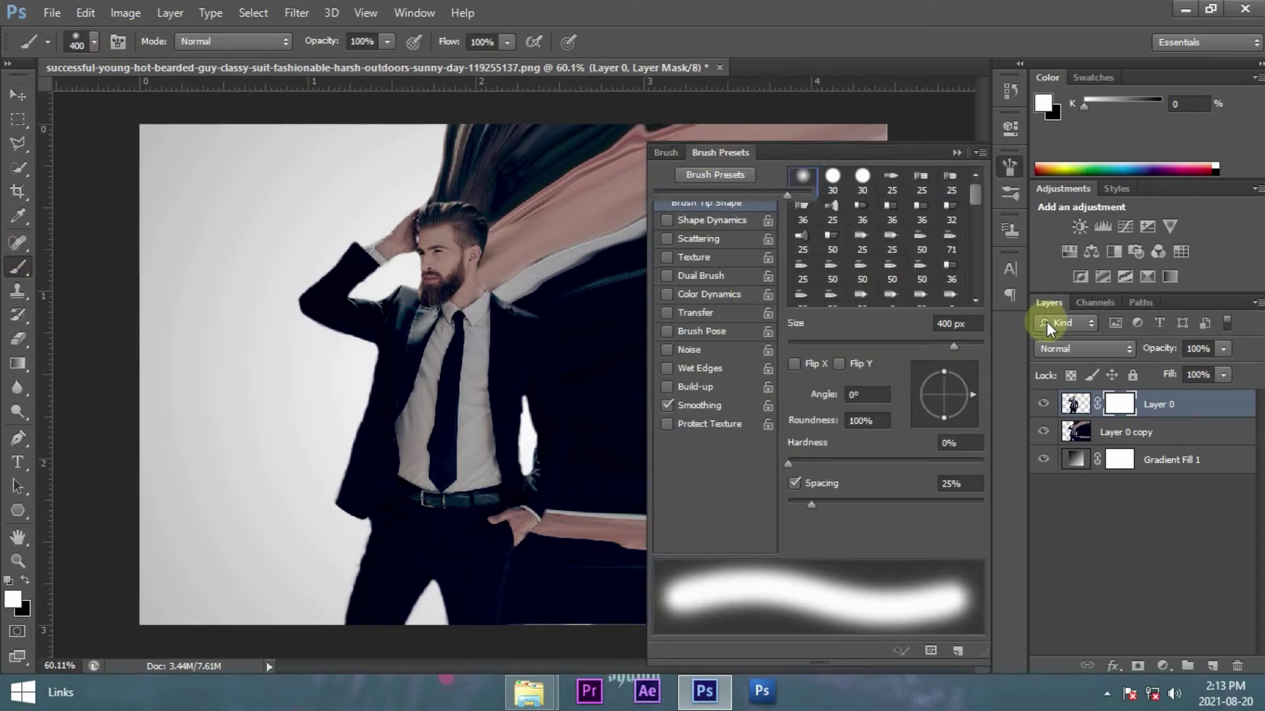
pyautogui.scroll(-1, 983, 255)
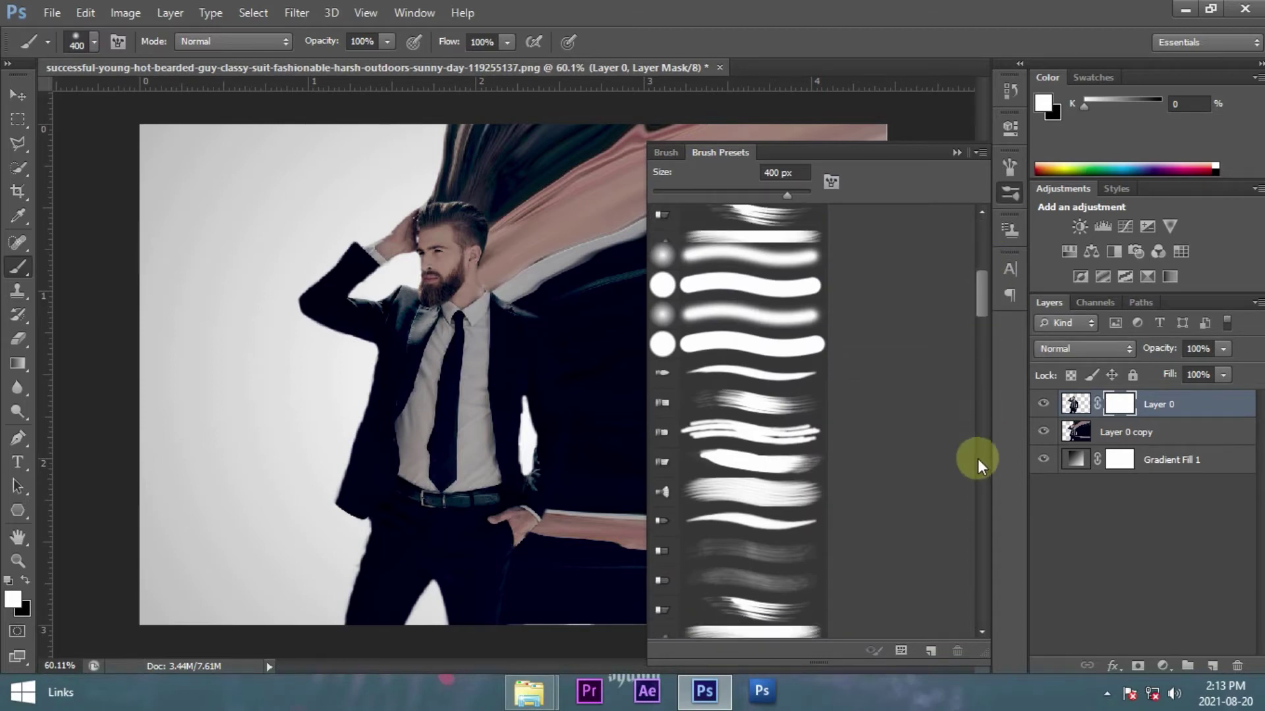
pyautogui.scroll(-3, 977, 458)
pyautogui.scroll(-3, 972, 481)
pyautogui.scroll(-3, 973, 488)
pyautogui.scroll(-3, 974, 496)
pyautogui.scroll(-2, 973, 503)
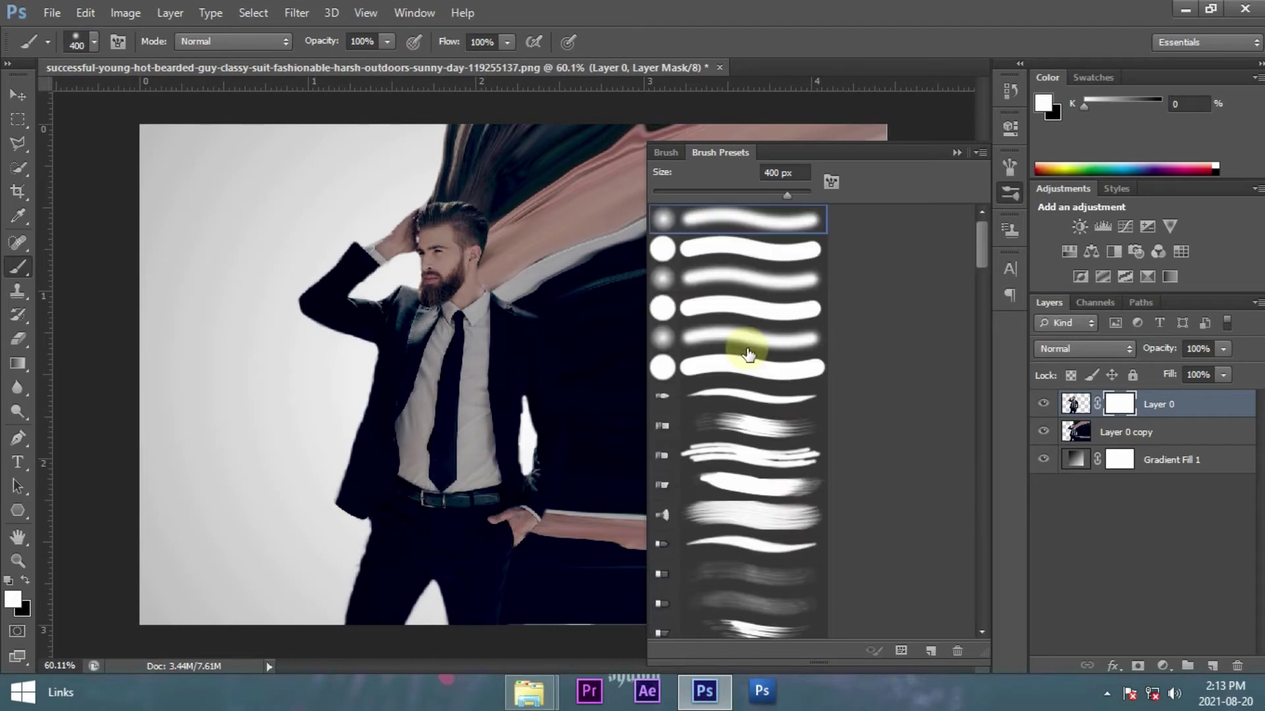
pyautogui.moveTo(982, 303); pyautogui.dragTo(964, 484)
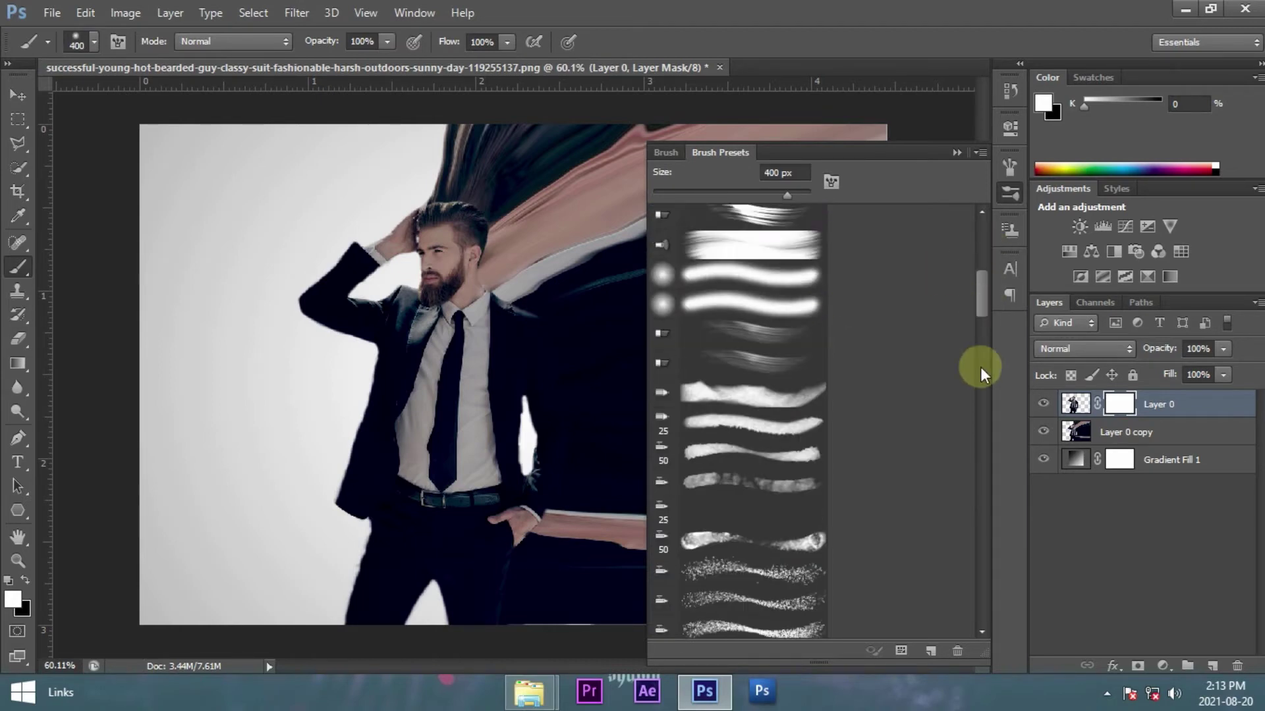
pyautogui.scroll(-3, 964, 494)
pyautogui.scroll(-2, 965, 502)
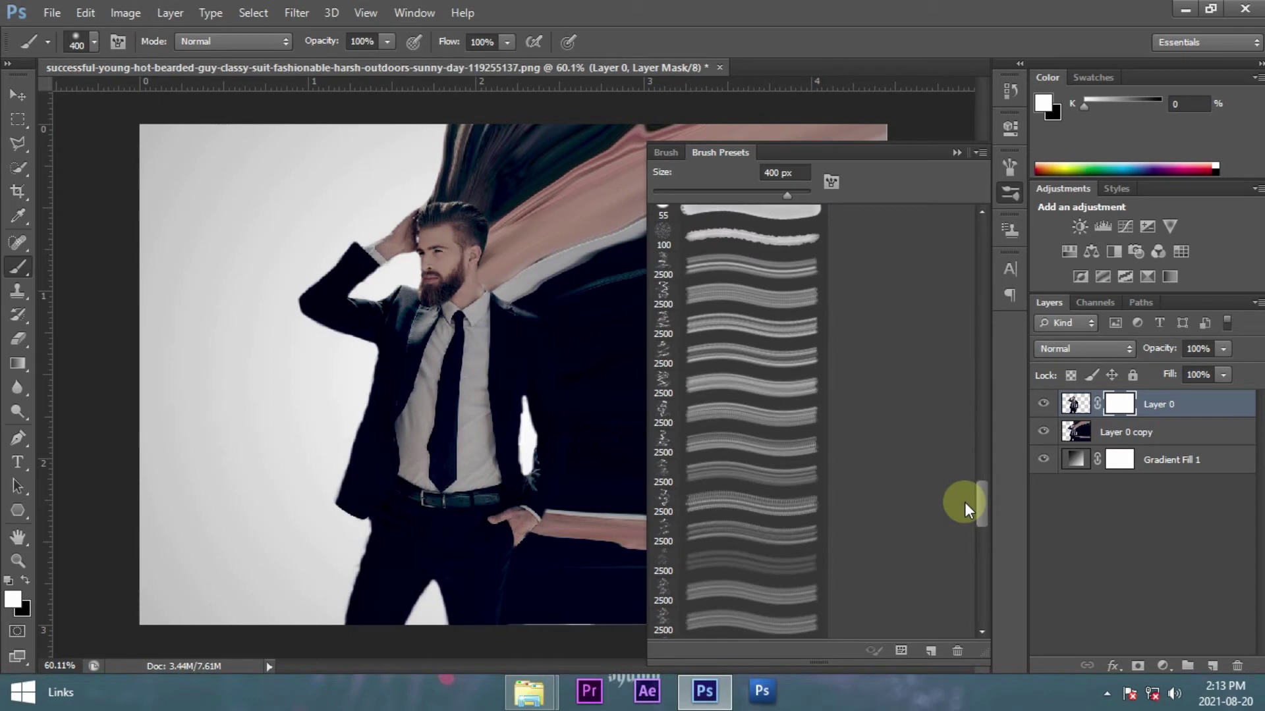
pyautogui.click(745, 275)
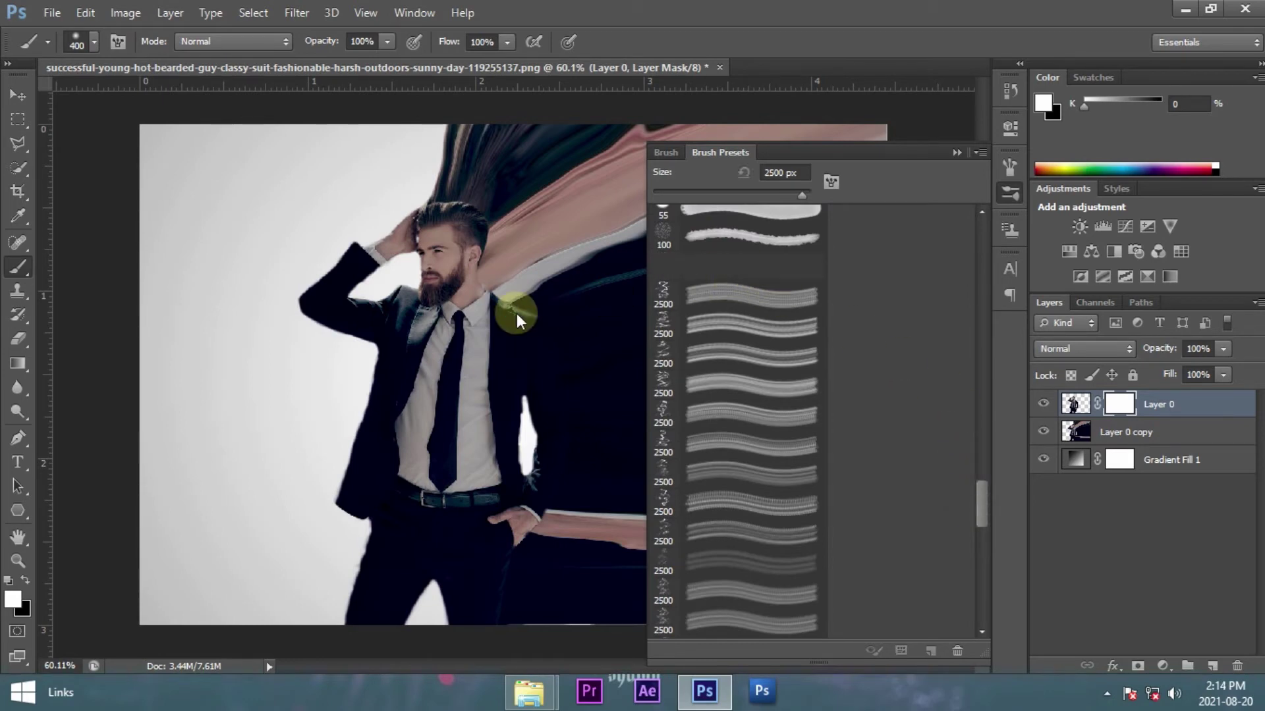
# - Rotate the brush tip to -78° and reduce the brush size to 500 px
pyautogui.click(666, 154)
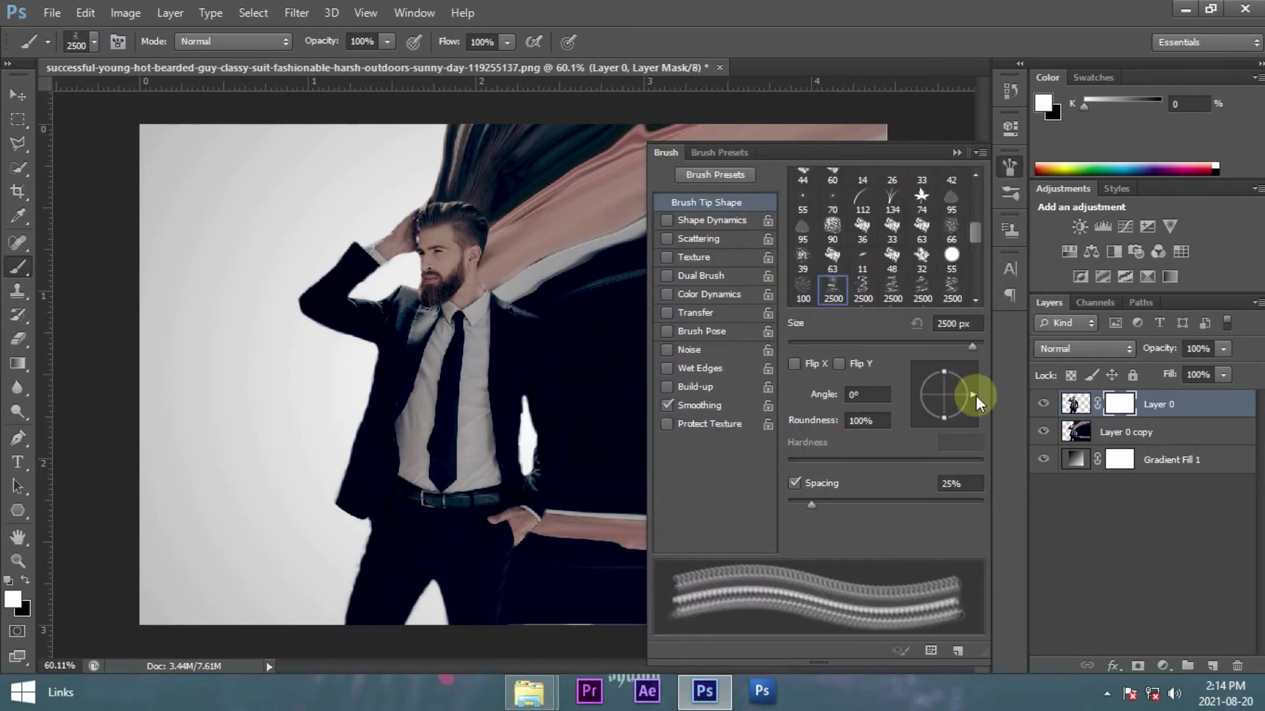
pyautogui.moveTo(975, 395); pyautogui.dragTo(951, 429)
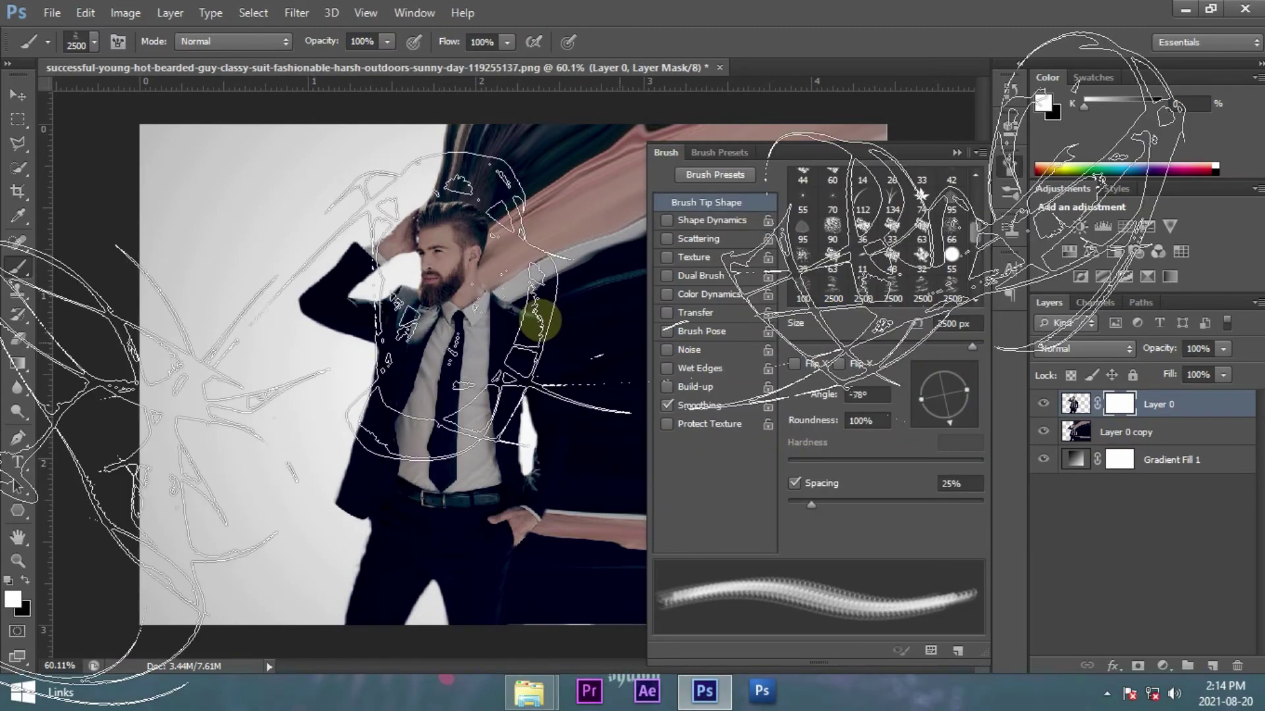
pyautogui.moveTo(539, 321); pyautogui.dragTo(552, 356)
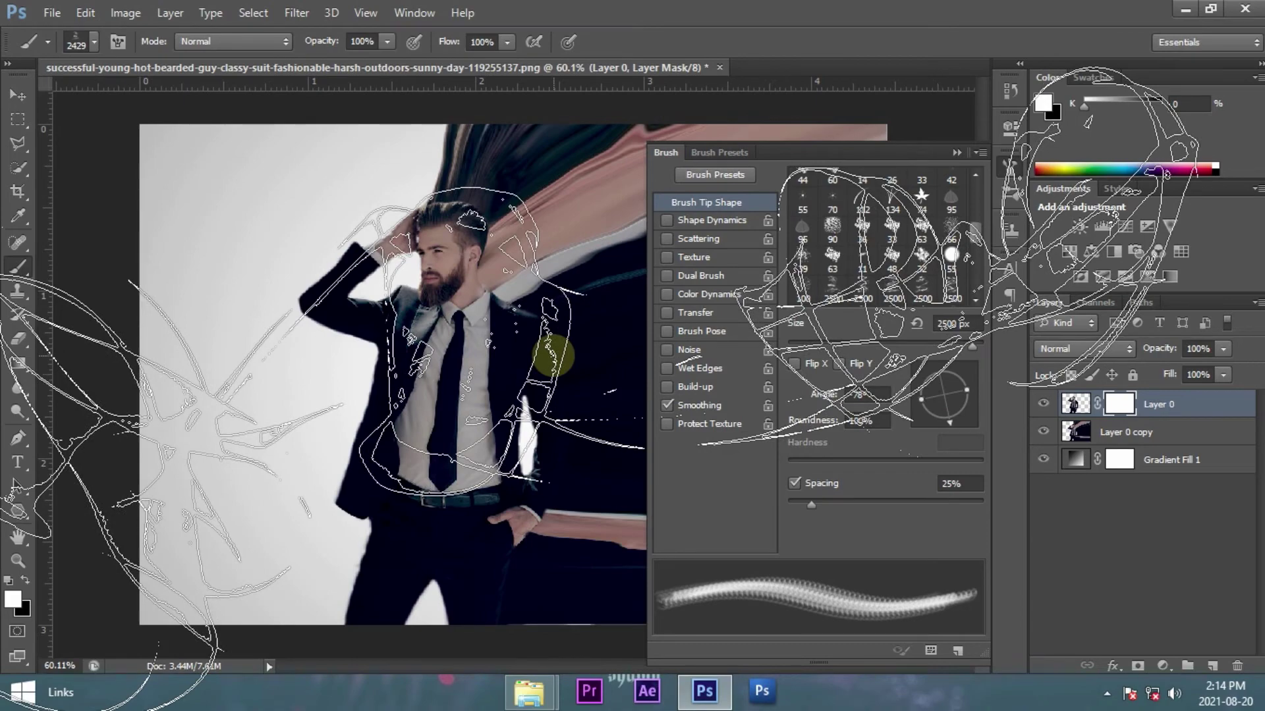
pyautogui.moveTo(552, 355)
pyautogui.mouseDown()
pyautogui.moveTo(533, 356)
pyautogui.moveTo(547, 355)
pyautogui.mouseUp()
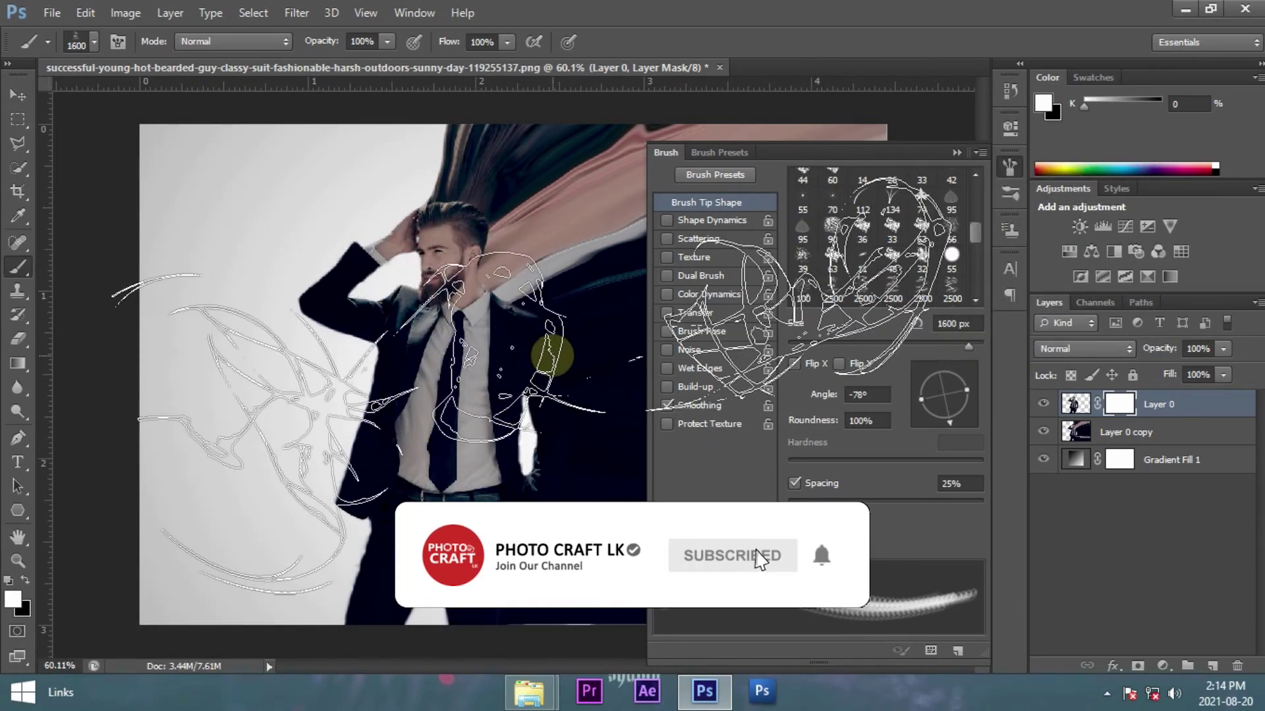
pyautogui.moveTo(552, 356); pyautogui.dragTo(547, 355)
pyautogui.press('[')
pyautogui.press('[')
pyautogui.press('[')
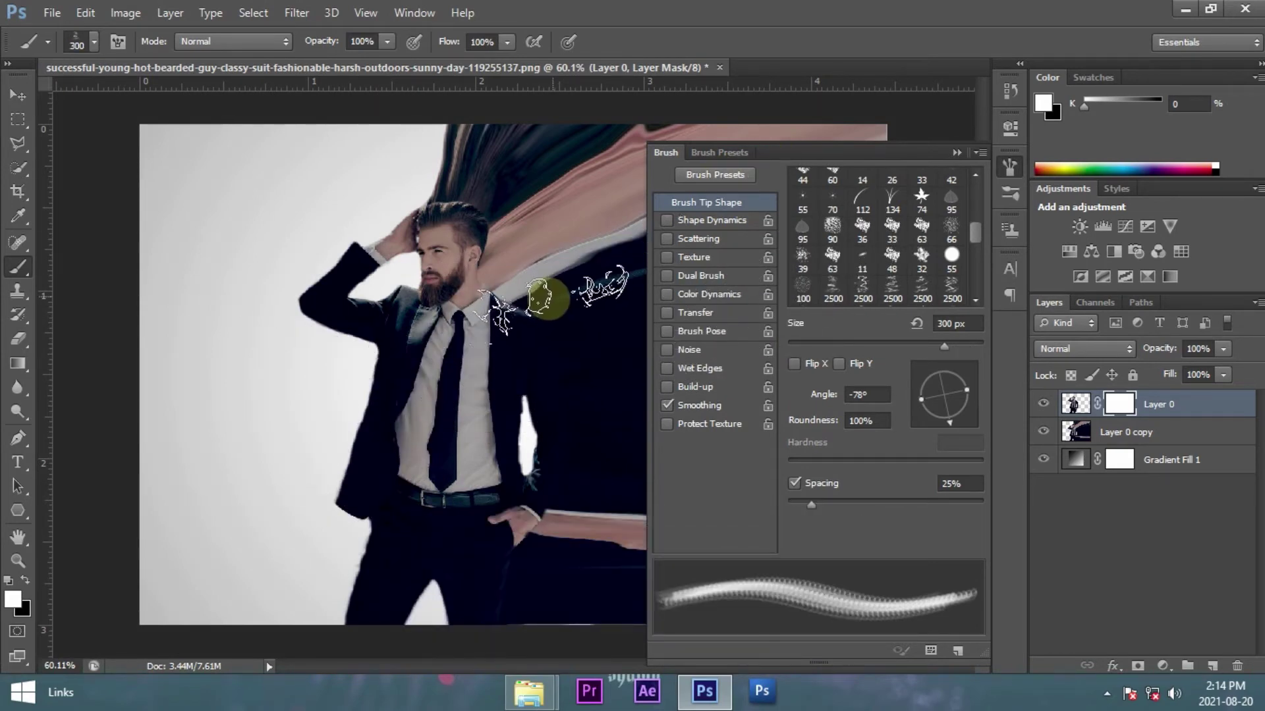
pyautogui.press(']')
pyautogui.press(']')
pyautogui.click(953, 154)
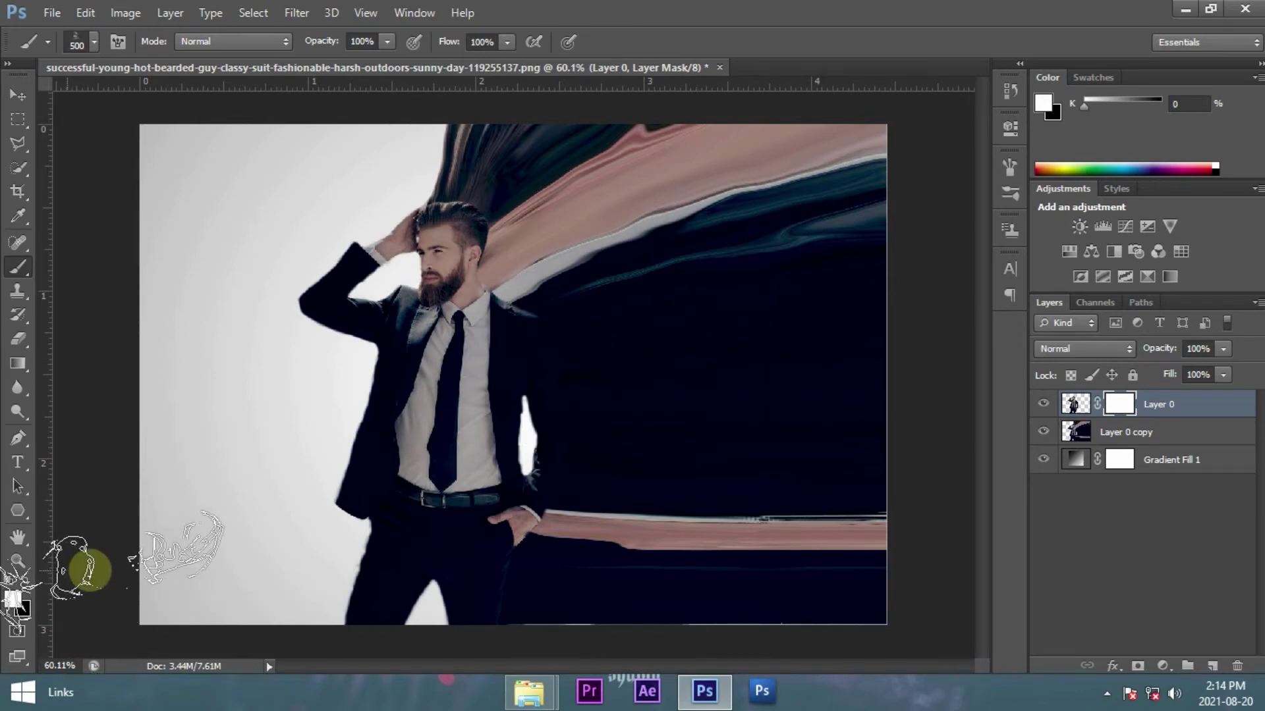
# - Set black as the painting colour, hide Layer 0 copy, and target Layer 0's mask
pyautogui.click(25, 579)
pyautogui.moveTo(725, 314); pyautogui.dragTo(676, 292)
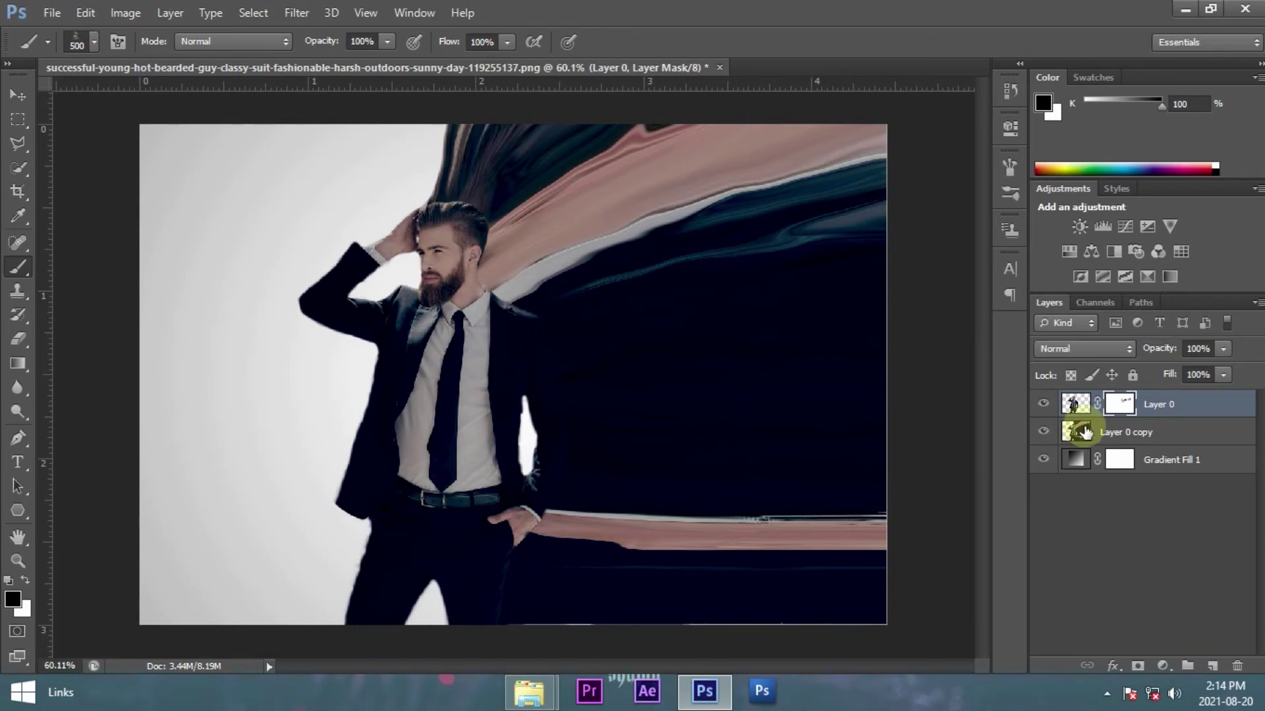
pyautogui.click(1126, 436)
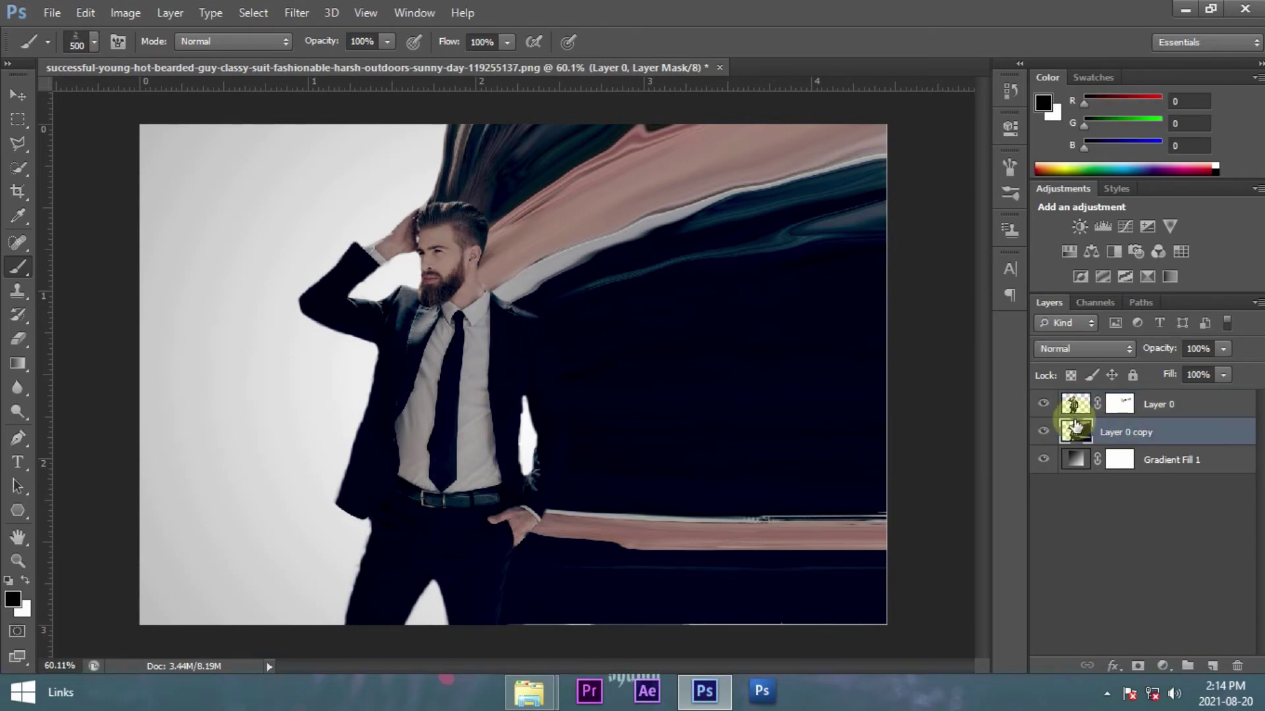
pyautogui.click(1044, 432)
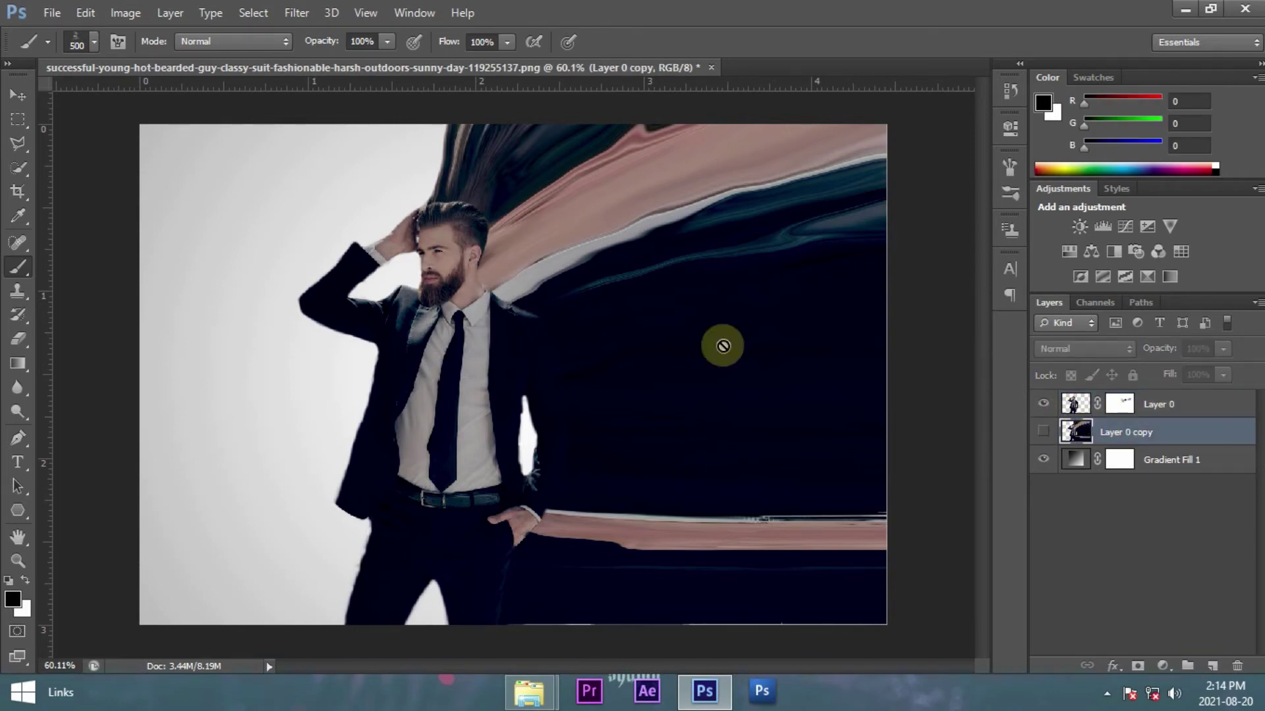
pyautogui.click(1119, 403)
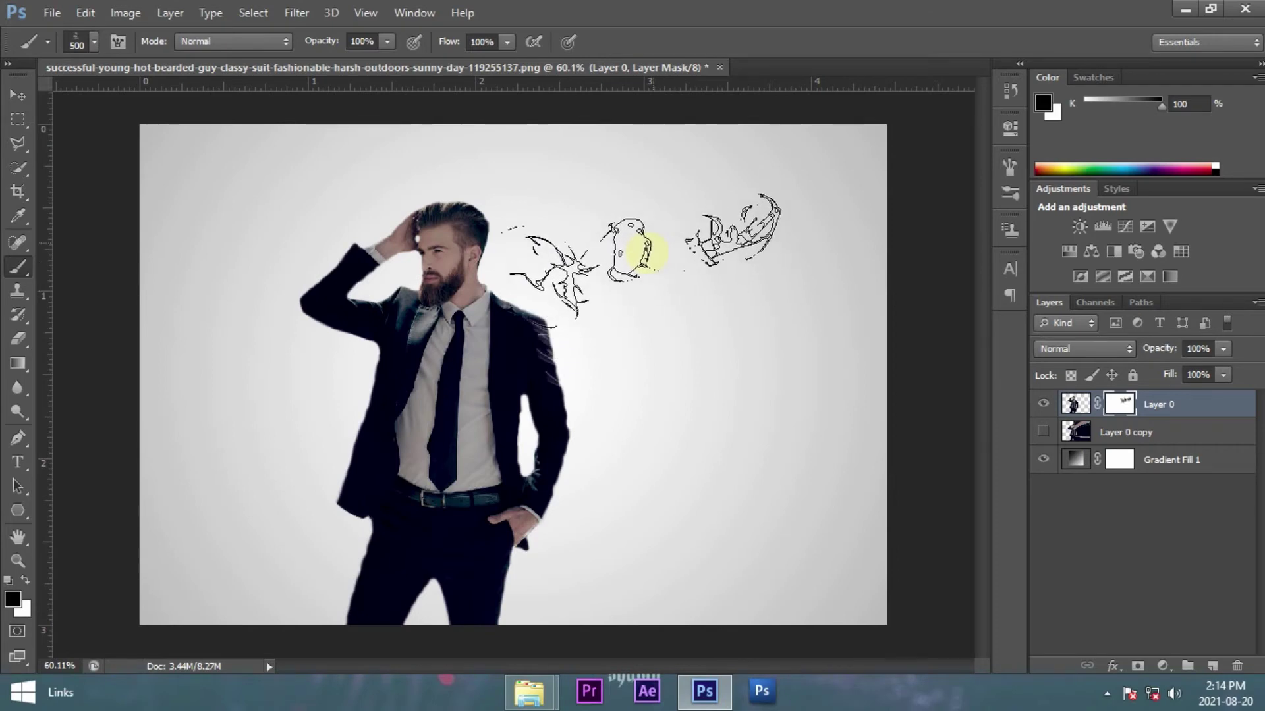
# - Paint smoke texture along the jacket's right edge, then shrink the brush to 250 px
pyautogui.click(1006, 194)
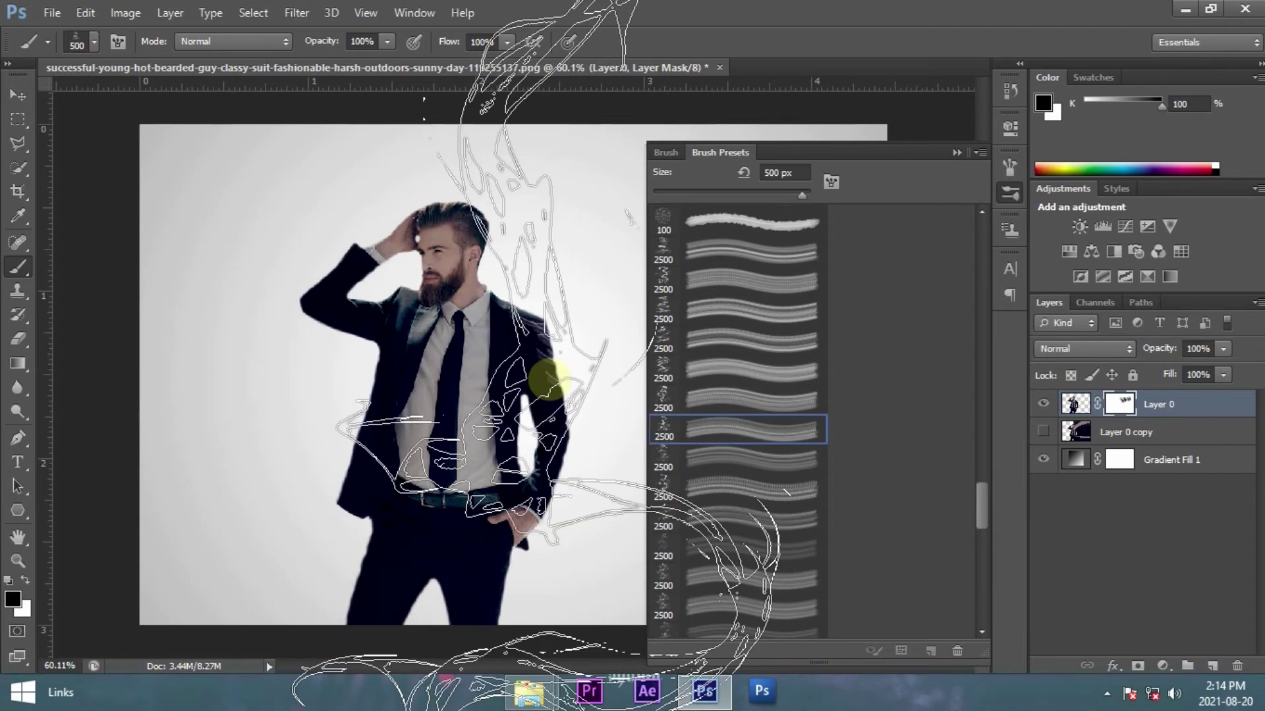
pyautogui.click(665, 152)
pyautogui.click(1010, 167)
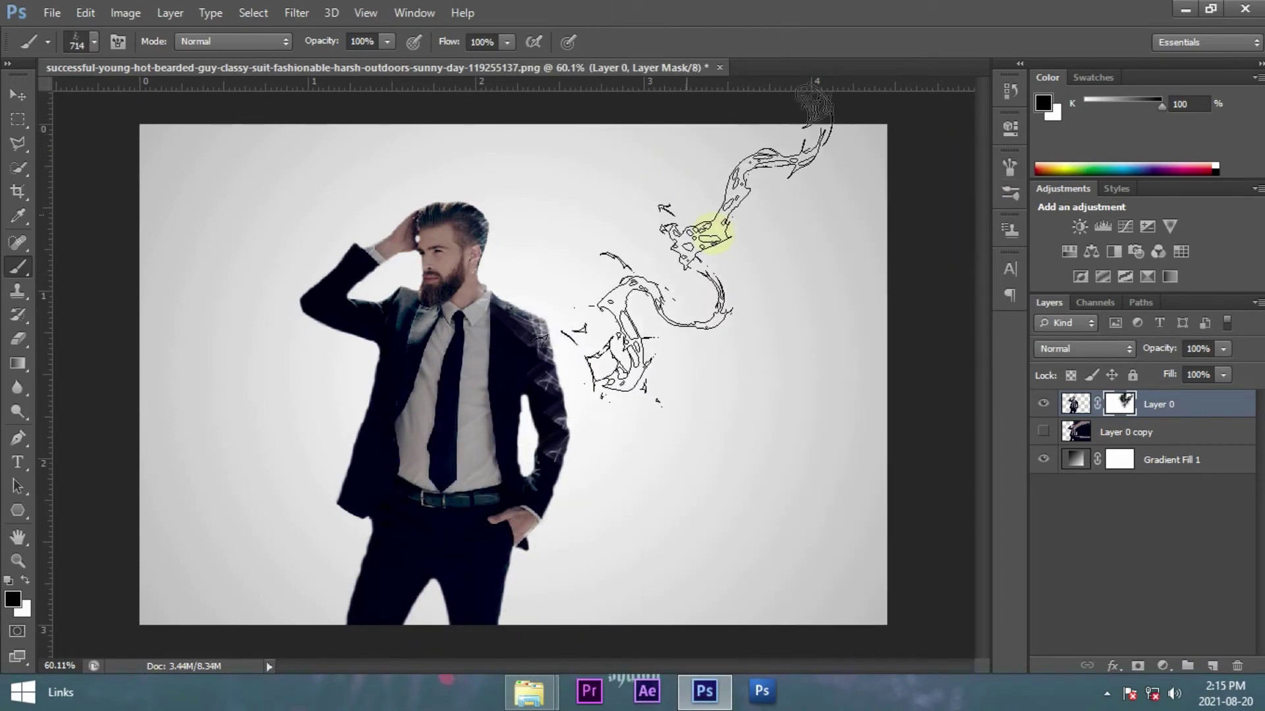
pyautogui.moveTo(556, 316); pyautogui.dragTo(540, 527)
pyautogui.click(1010, 166)
pyautogui.moveTo(948, 344)
pyautogui.mouseDown()
pyautogui.moveTo(974, 354)
pyautogui.moveTo(958, 353)
pyautogui.mouseUp()
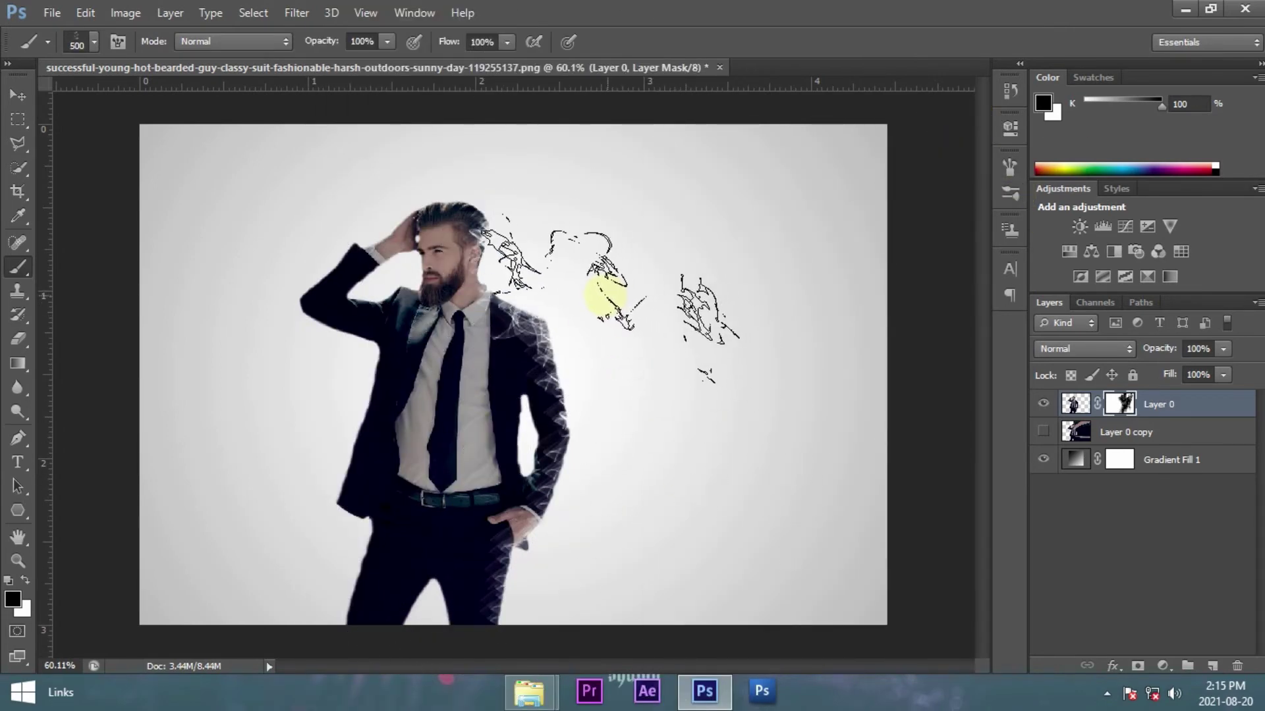
pyautogui.press('[')
pyautogui.press('[')
pyautogui.press('[')
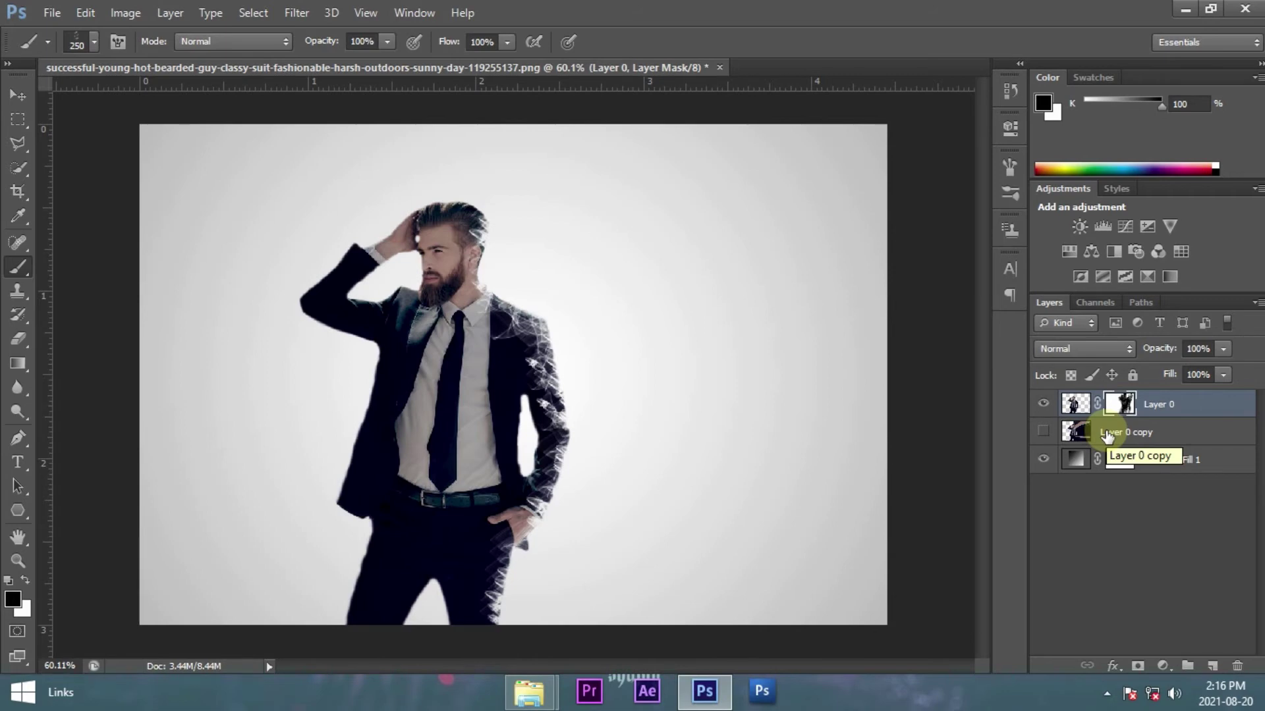
# - Show Layer 0 copy, give it a black hide-all mask, and make white the painting colour
pyautogui.click(1042, 432)
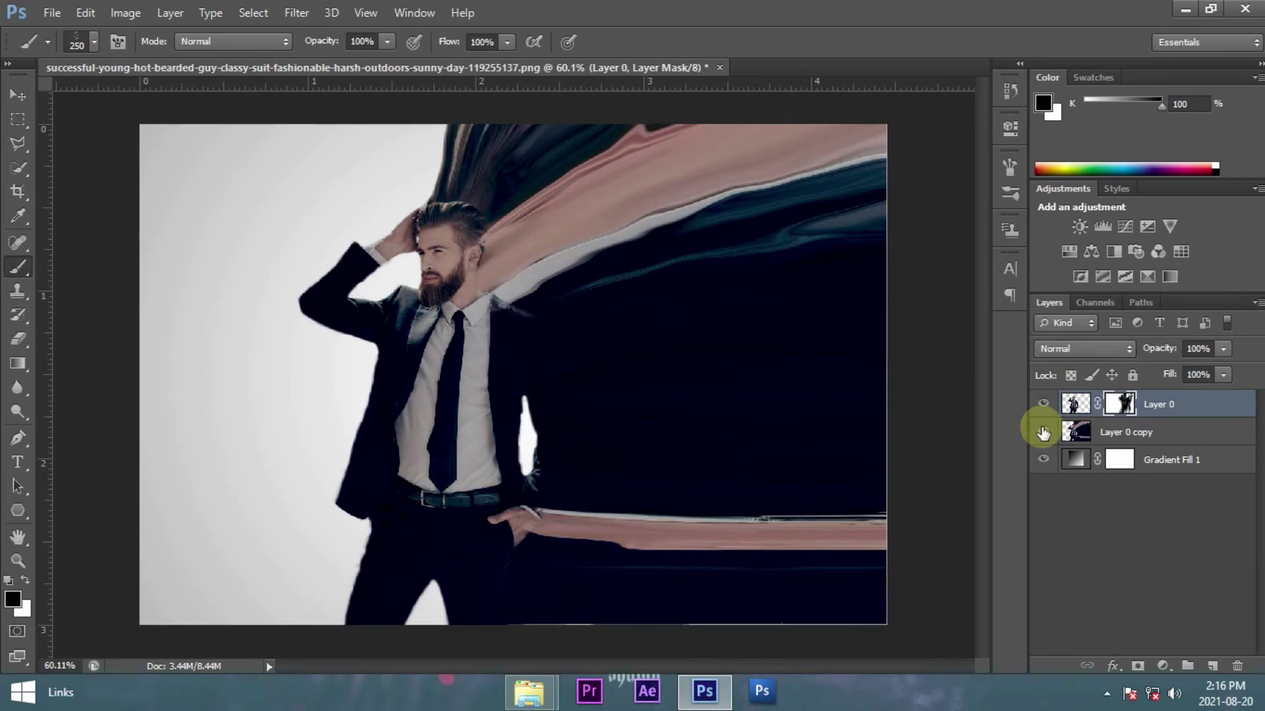
pyautogui.click(1114, 432)
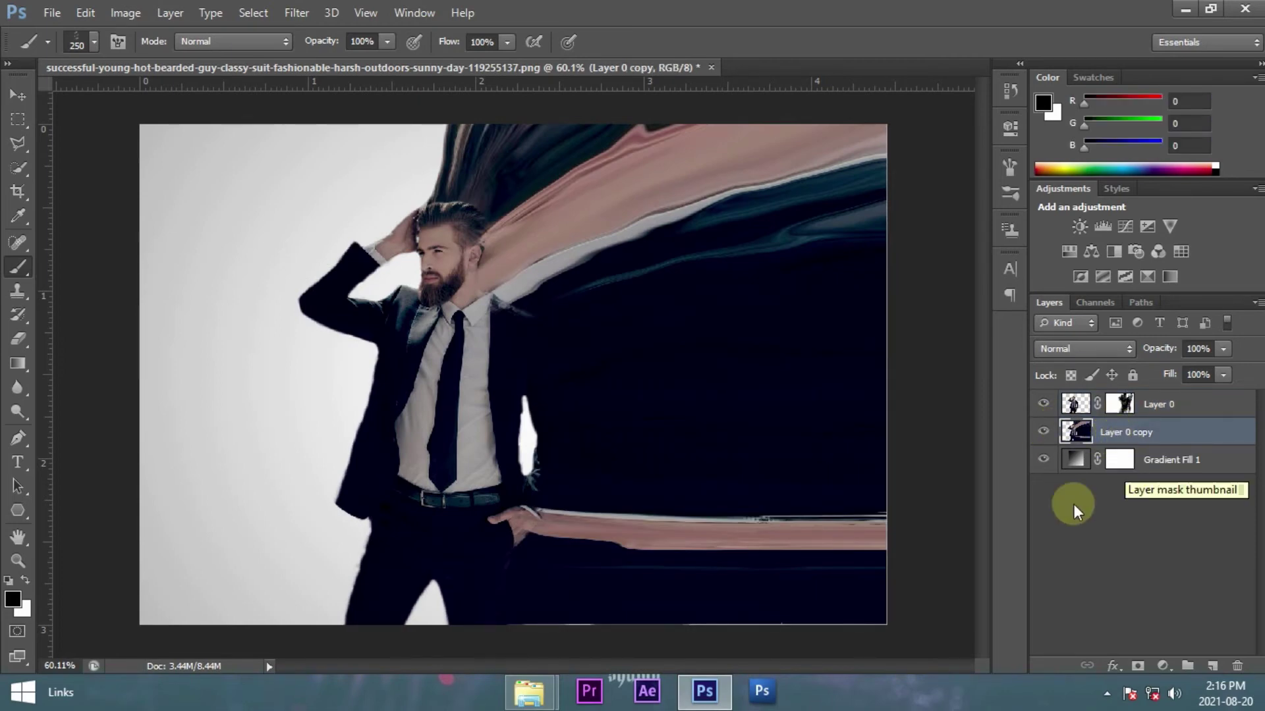
pyautogui.keyDown('alt'); pyautogui.click(1138, 665); pyautogui.keyUp('alt')
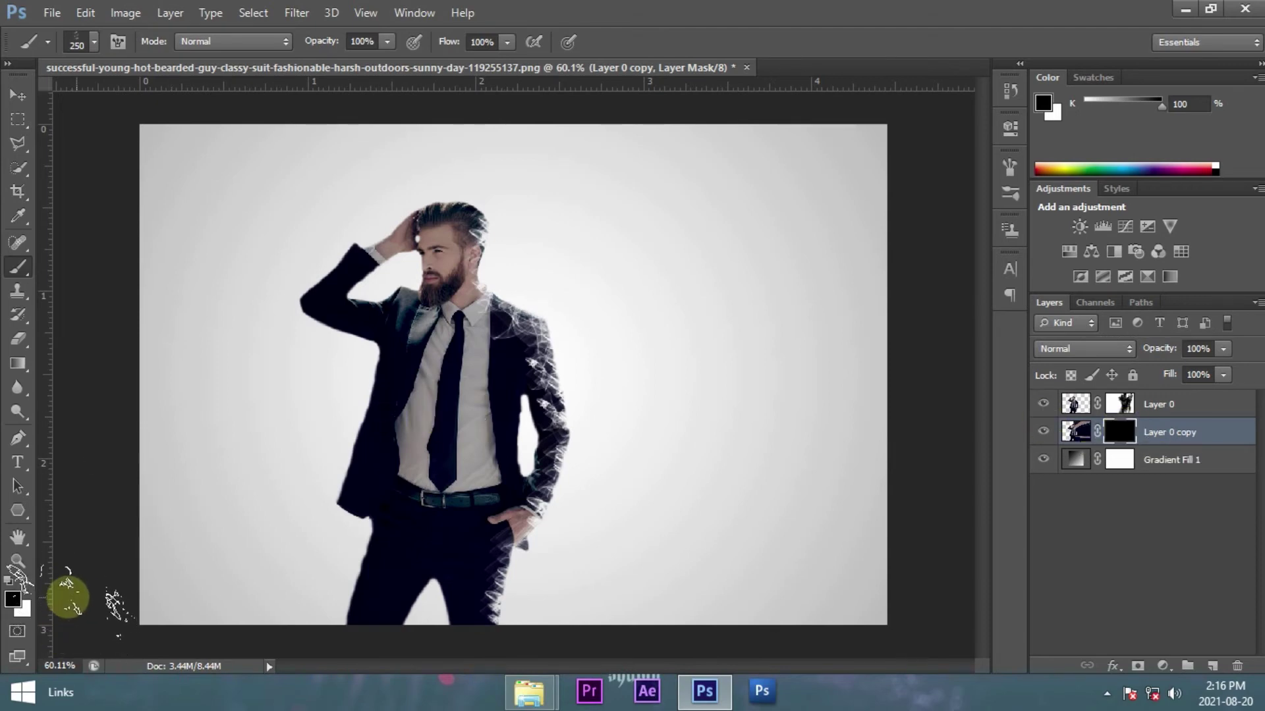
pyautogui.click(25, 580)
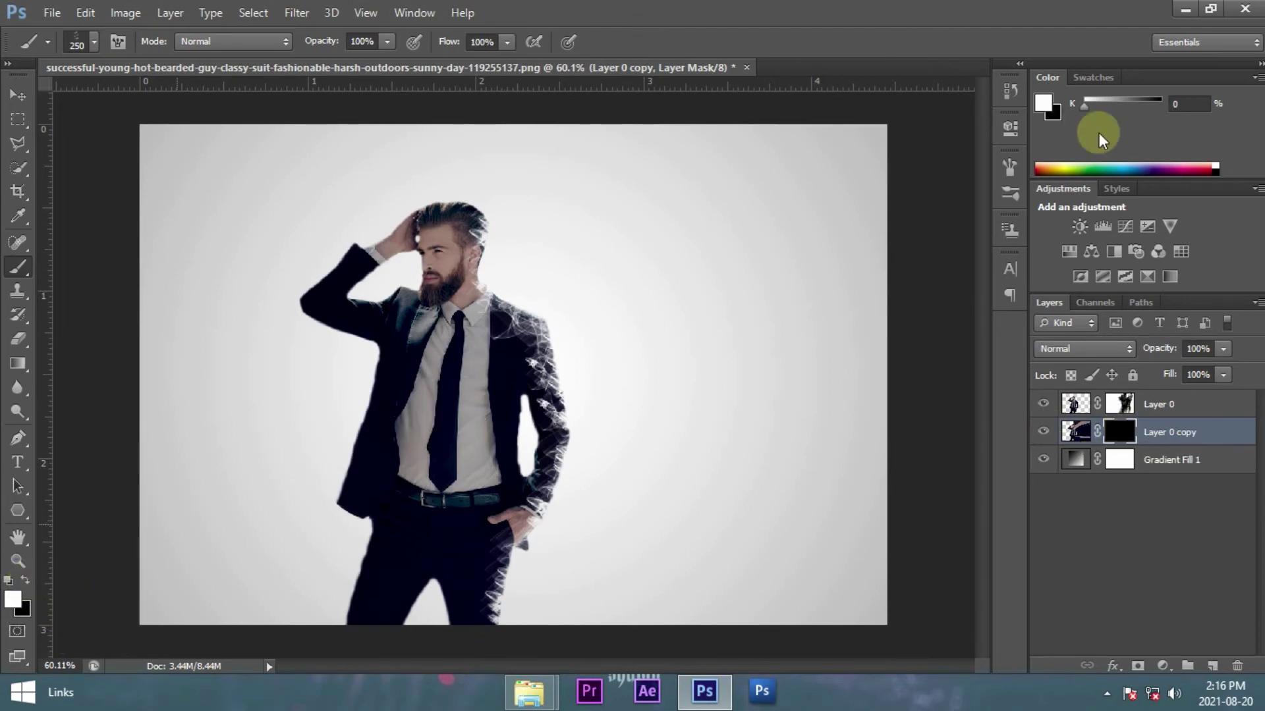
pyautogui.click(1009, 196)
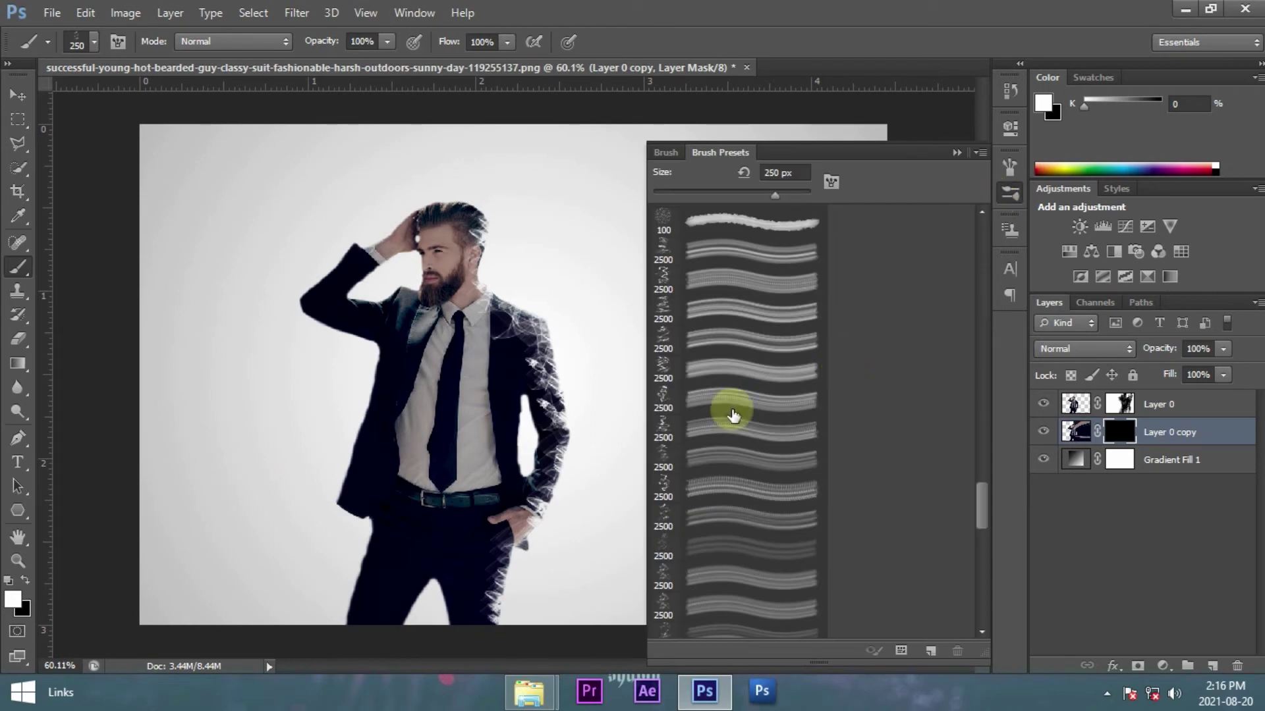
# - Set the smoke brush to 600 px at -52° and stamp wisps rising up-right from the shoulder
pyautogui.scroll(2, 733, 415)
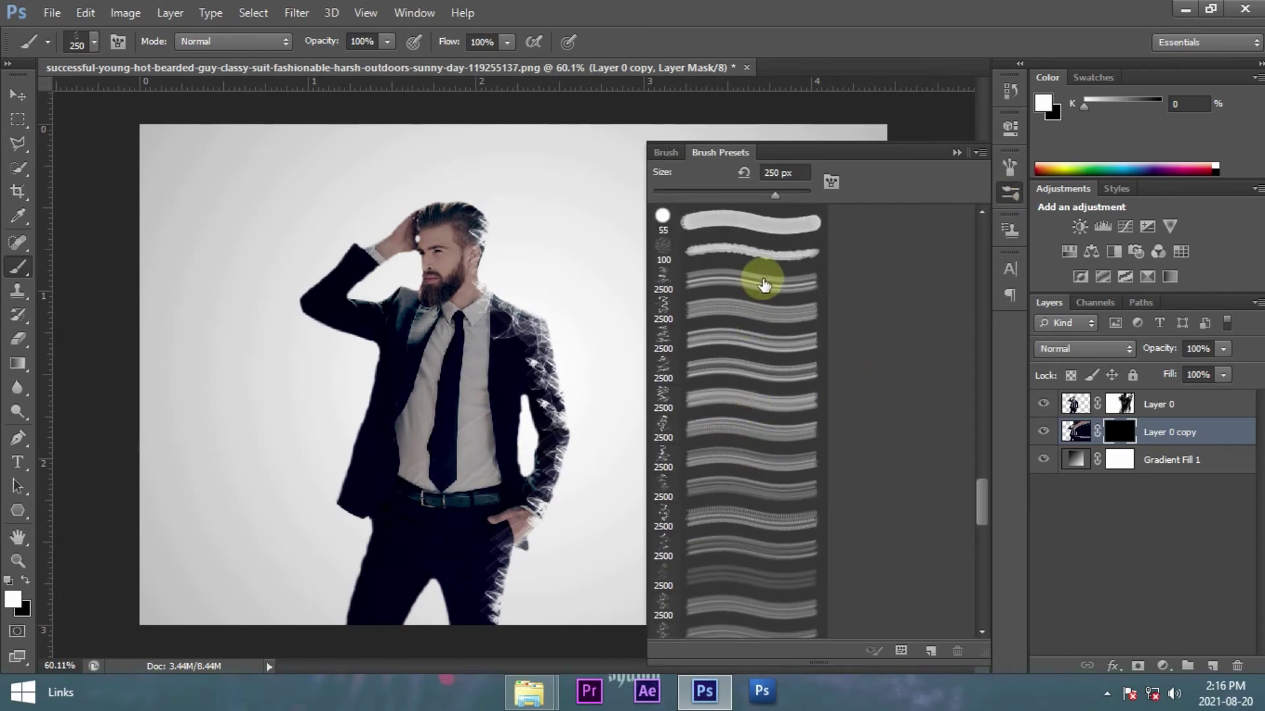
pyautogui.press(']')
pyautogui.press(']')
pyautogui.press(']')
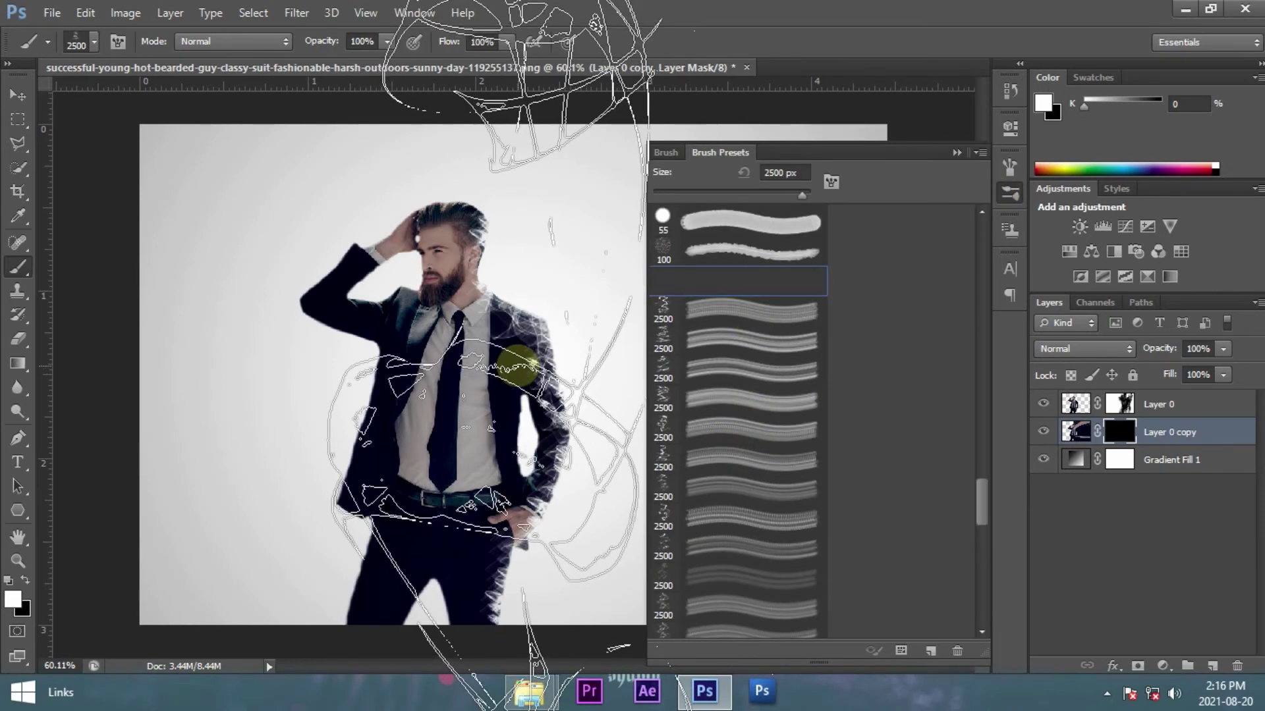
pyautogui.press('[')
pyautogui.press('[')
pyautogui.press('[')
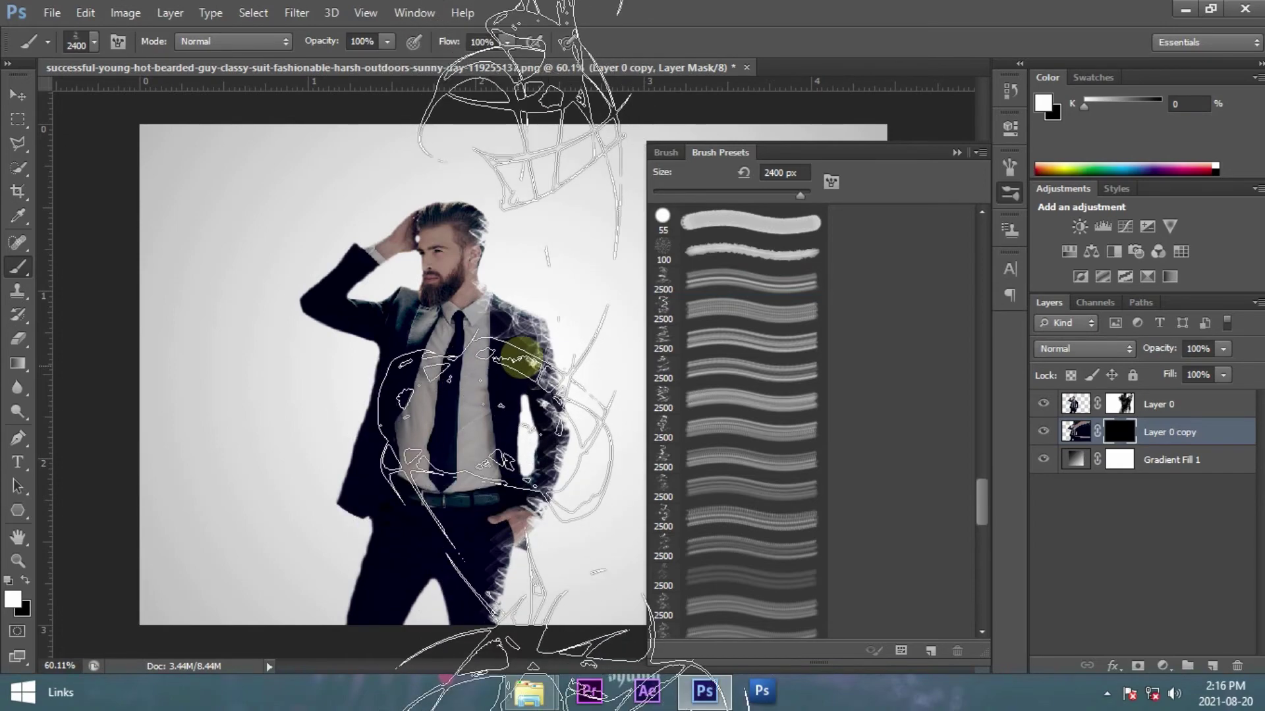
pyautogui.press('[')
pyautogui.press('[')
pyautogui.press('[')
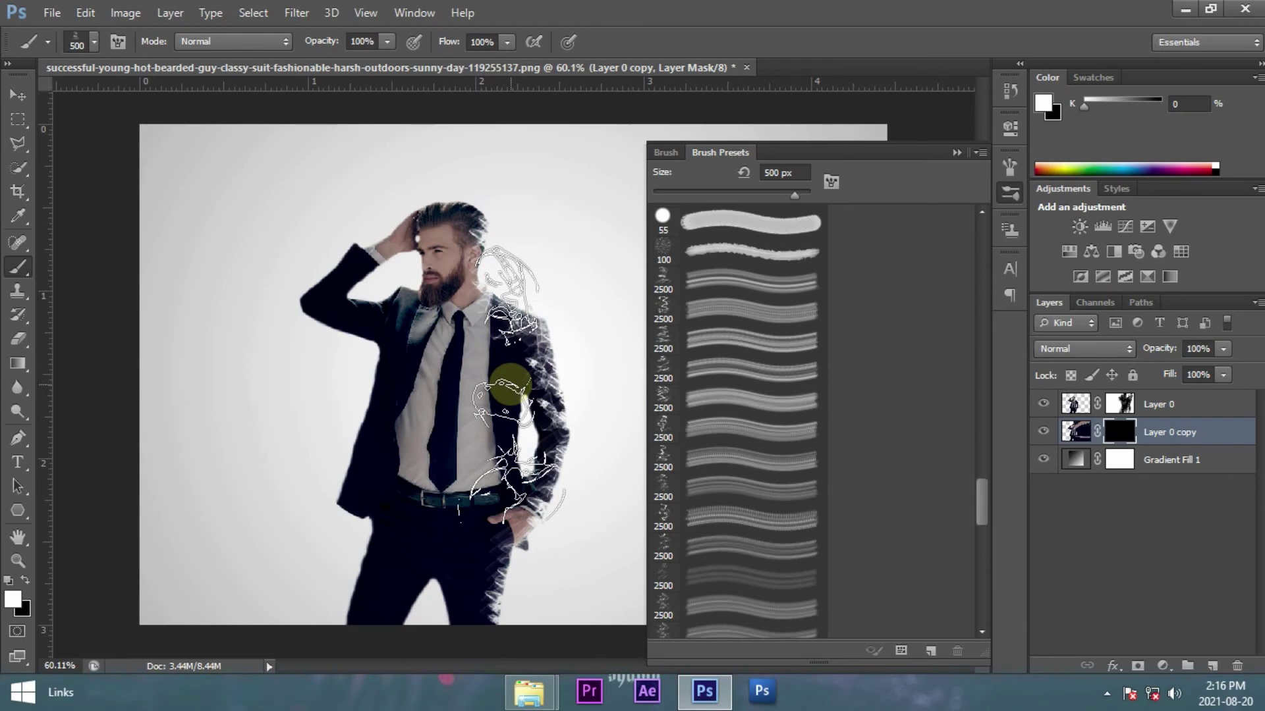
pyautogui.press(']')
pyautogui.press(']')
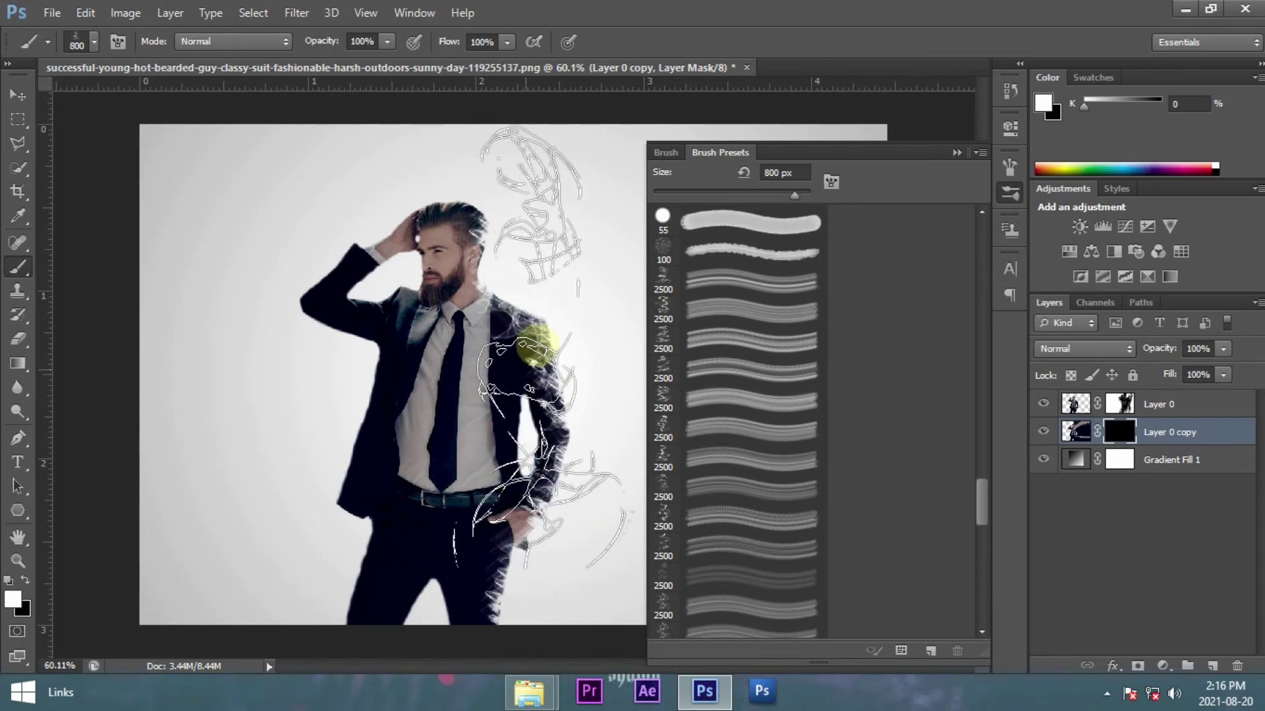
pyautogui.click(669, 154)
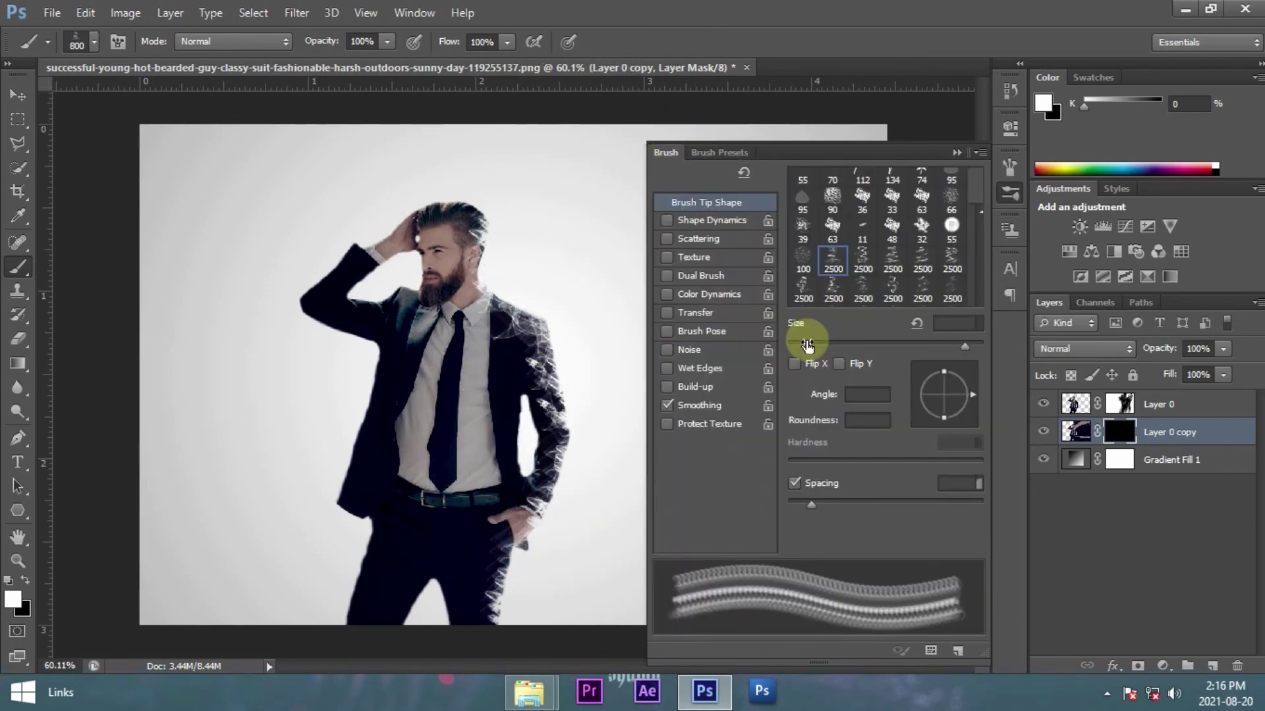
pyautogui.moveTo(970, 395); pyautogui.dragTo(963, 417)
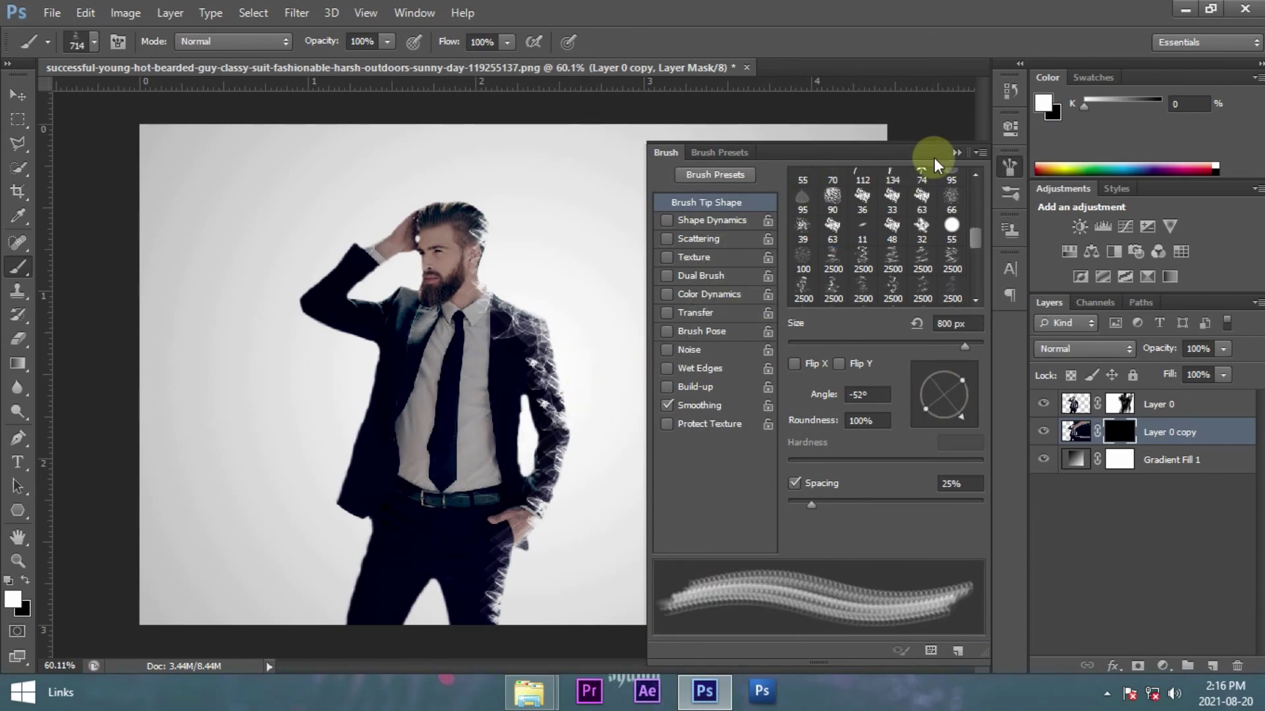
pyautogui.click(956, 153)
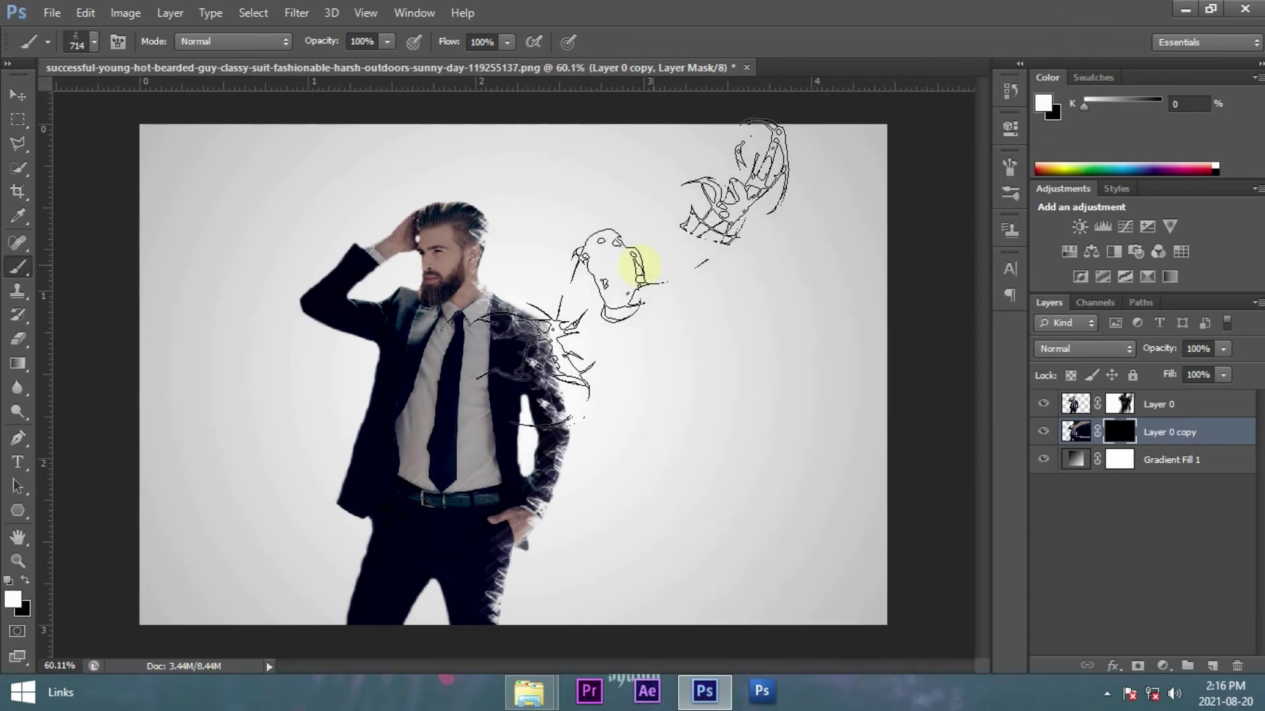
pyautogui.click(617, 278)
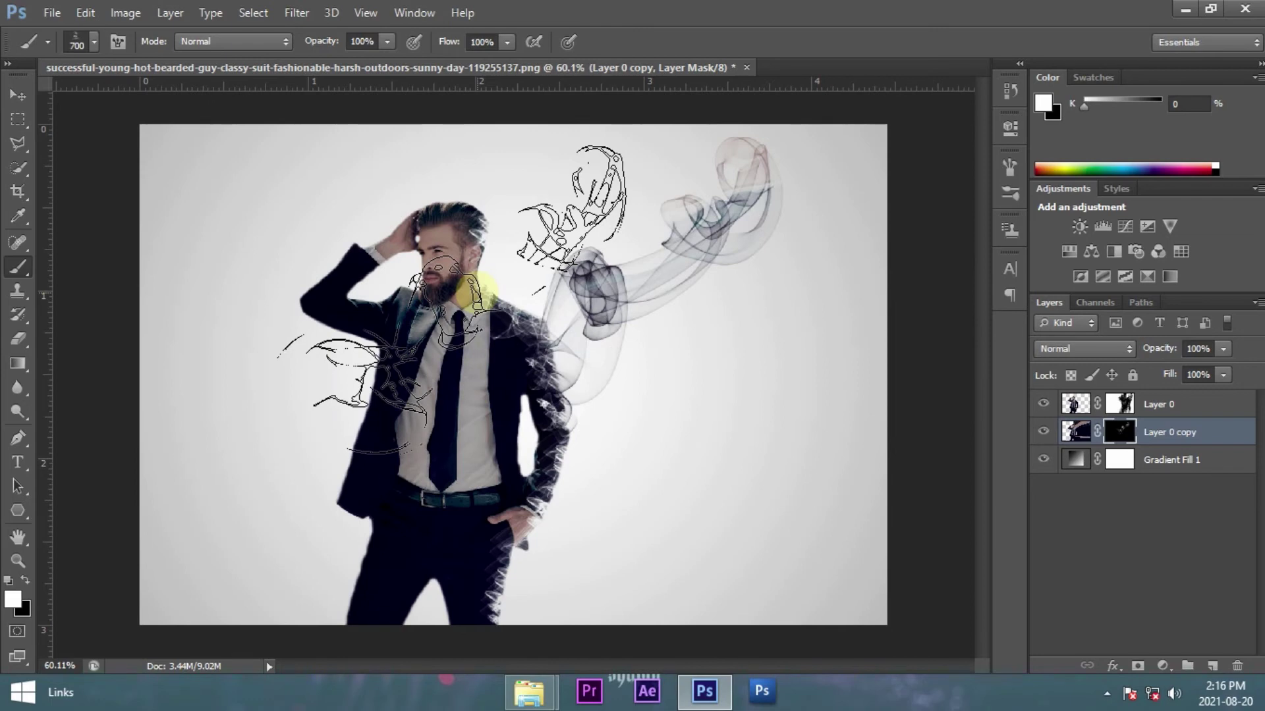
pyautogui.press('[')
pyautogui.press('[')
pyautogui.press('[')
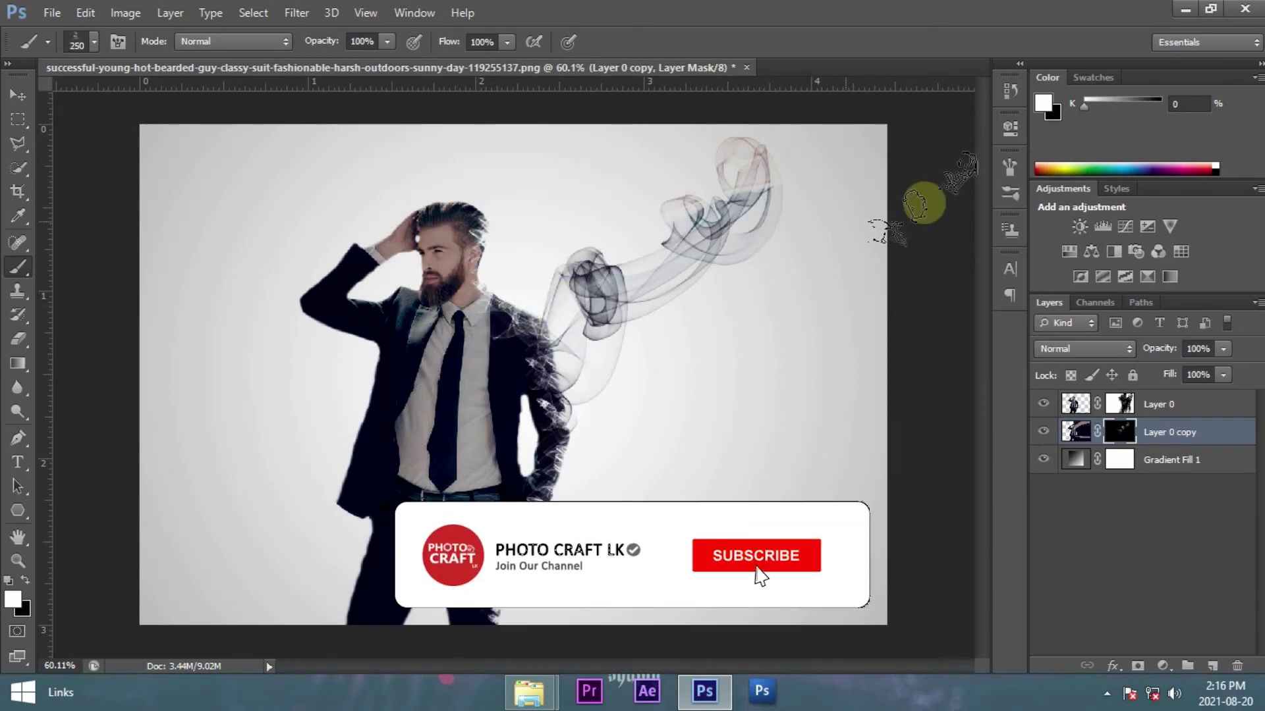
# - Pick a smoke brush preset at 400 px and stamp wisps right of the man and beside his head
pyautogui.click(1011, 191)
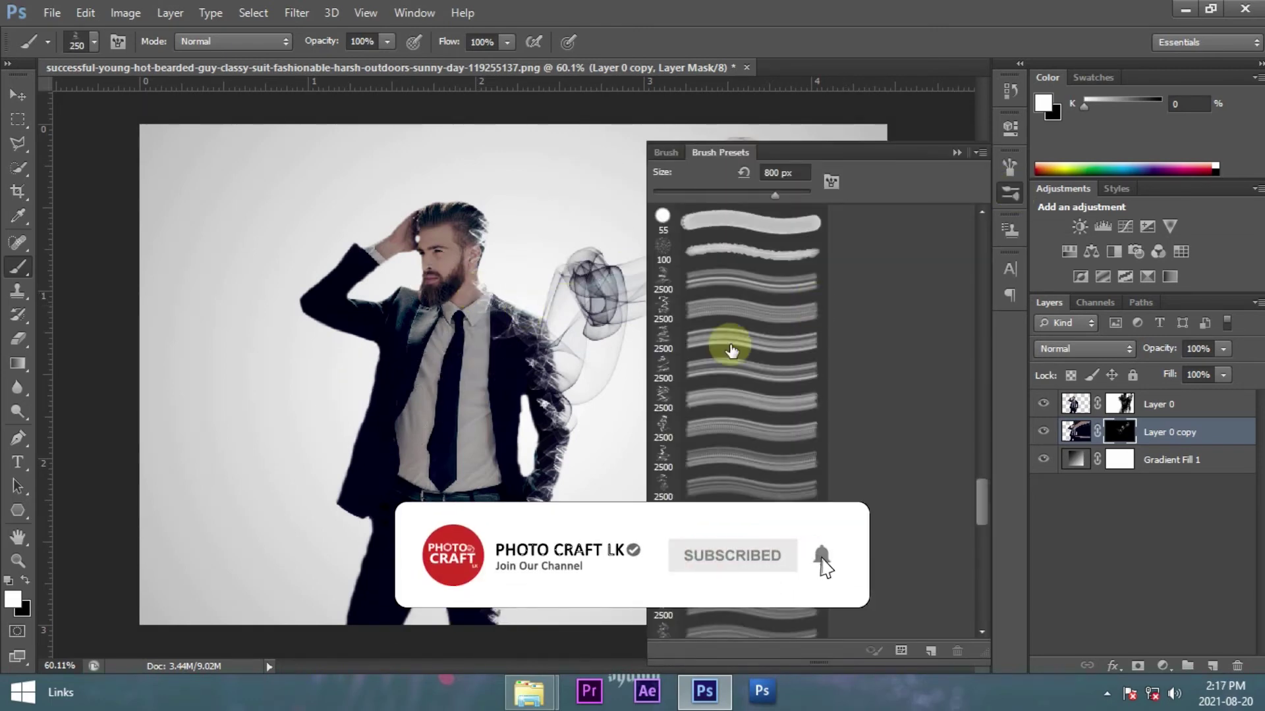
pyautogui.click(729, 399)
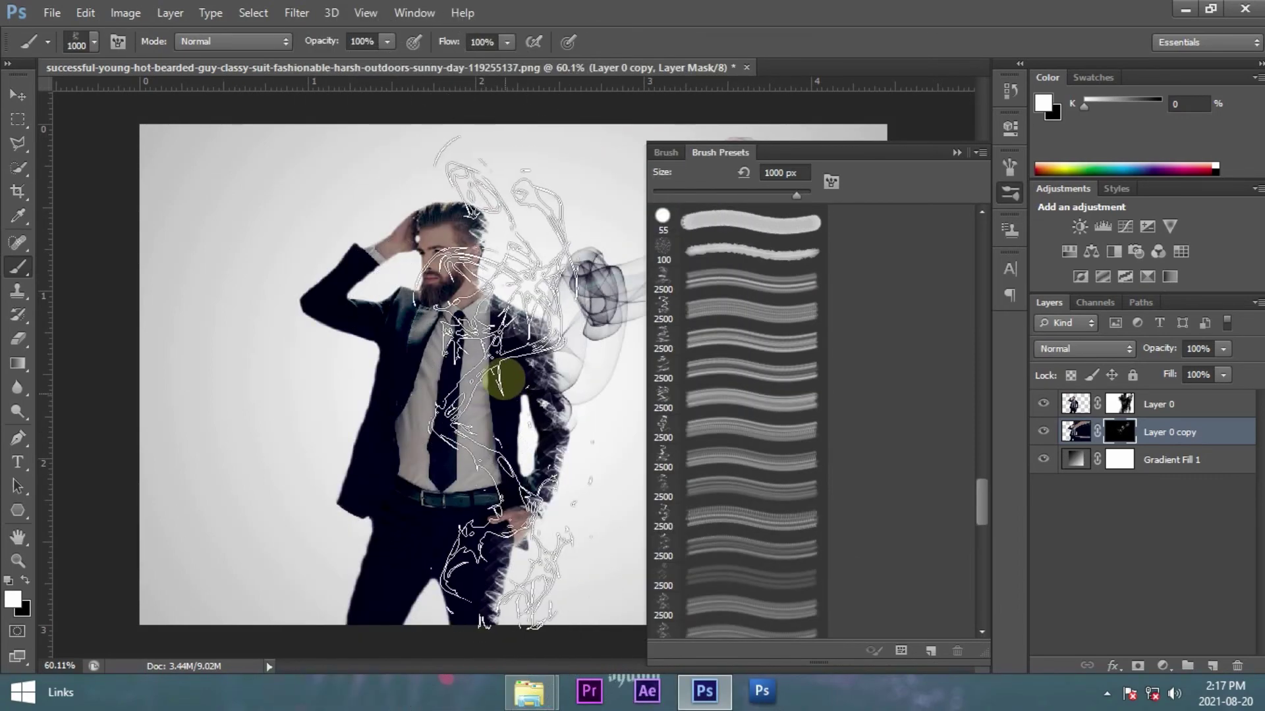
pyautogui.click(696, 218)
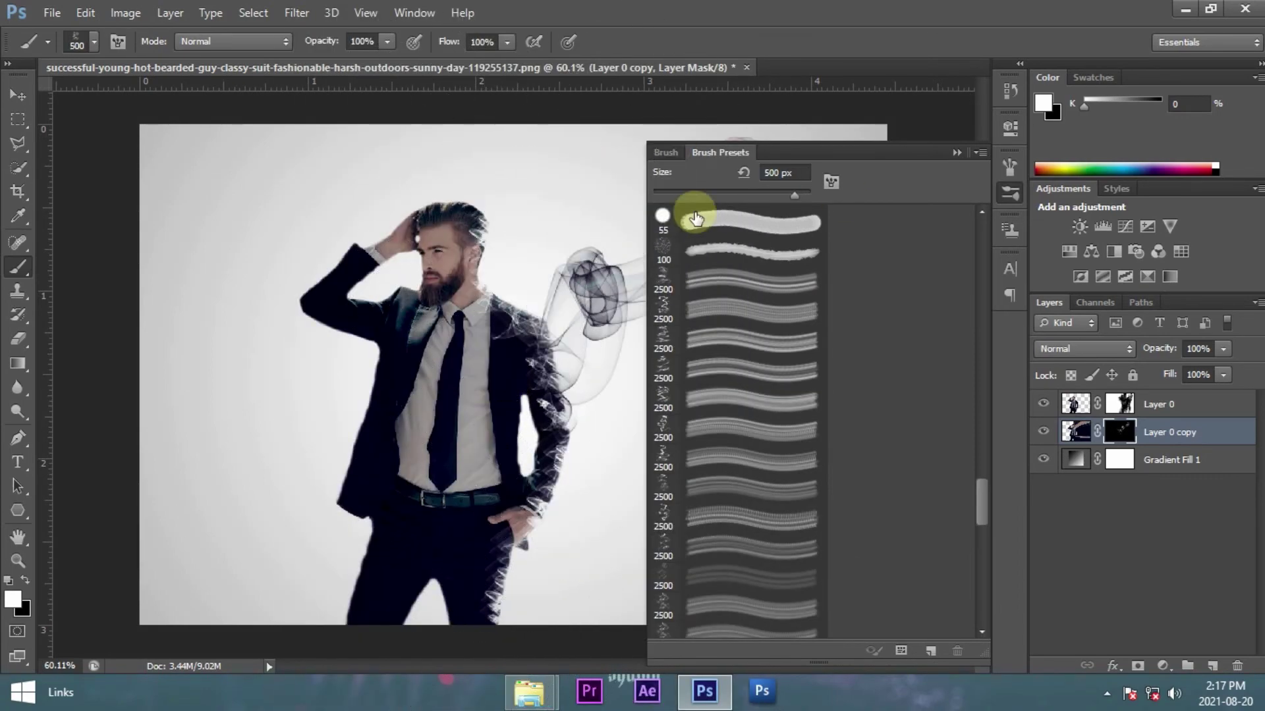
pyautogui.click(666, 152)
pyautogui.press('[')
pyautogui.click(955, 153)
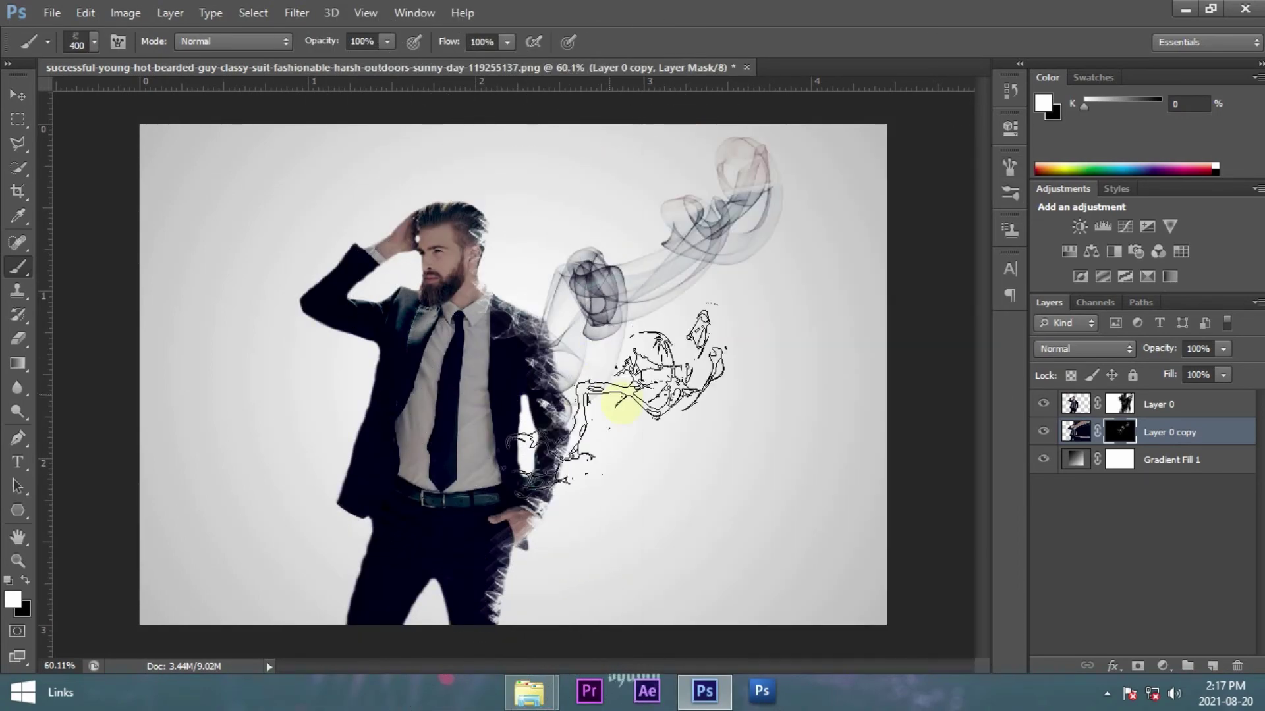
pyautogui.click(644, 374)
pyautogui.click(18, 267)
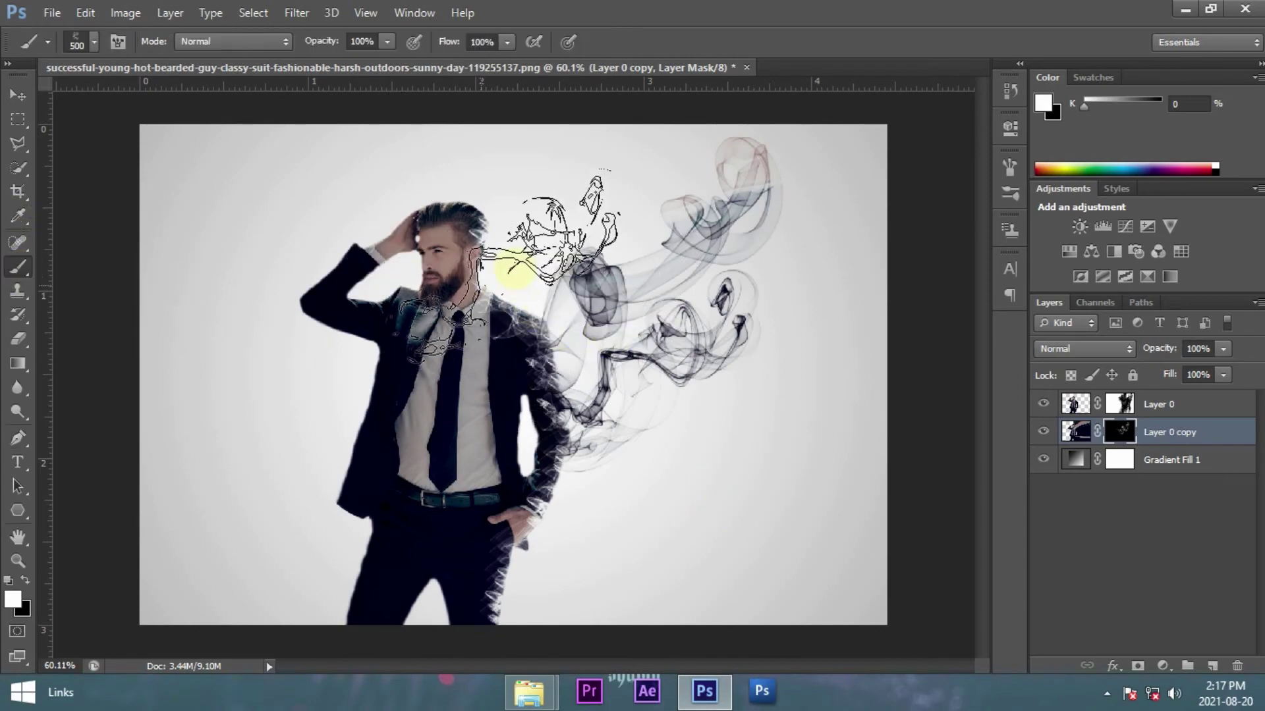
# - Load another smoke preset at 400 px with a rotated tip angle and reveal wisps at the lower right
pyautogui.click(1009, 193)
pyautogui.press('[')
pyautogui.press('[')
pyautogui.press('[')
pyautogui.press('[')
pyautogui.press('[')
pyautogui.press('[')
pyautogui.press('[')
pyautogui.press('[')
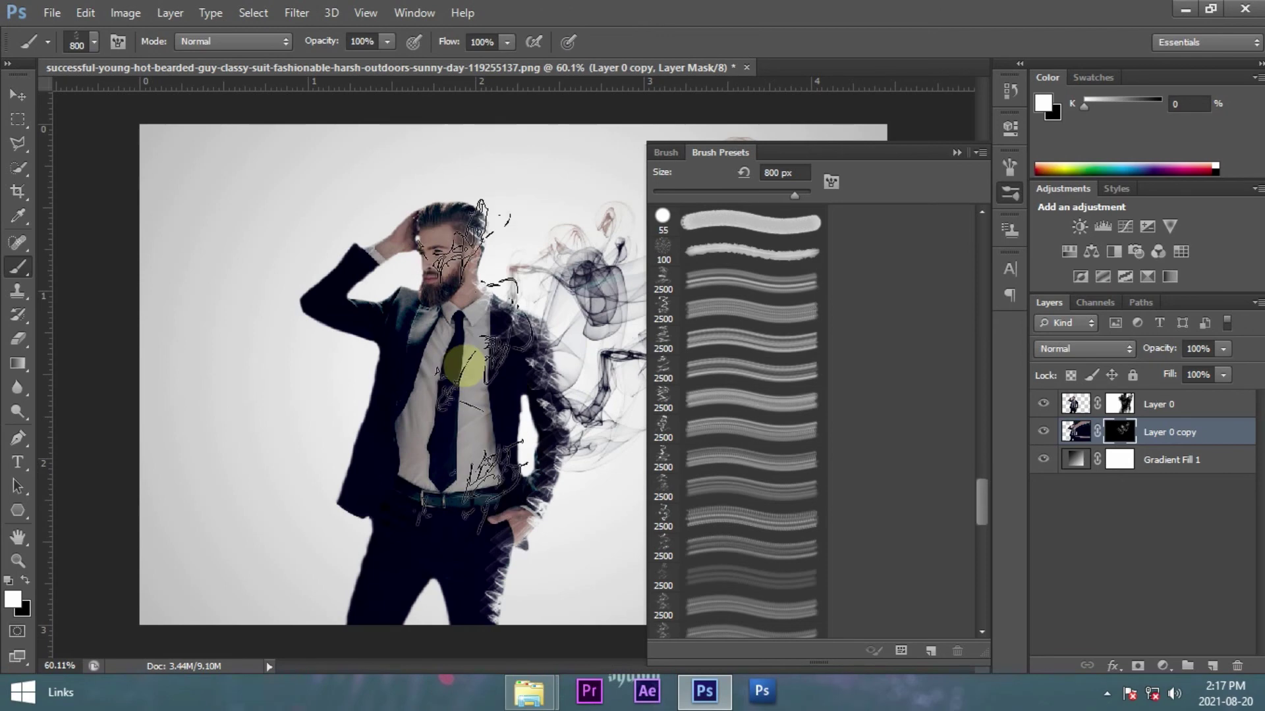
pyautogui.click(665, 152)
pyautogui.press(']')
pyautogui.press(']')
pyautogui.press(']')
pyautogui.click(1009, 167)
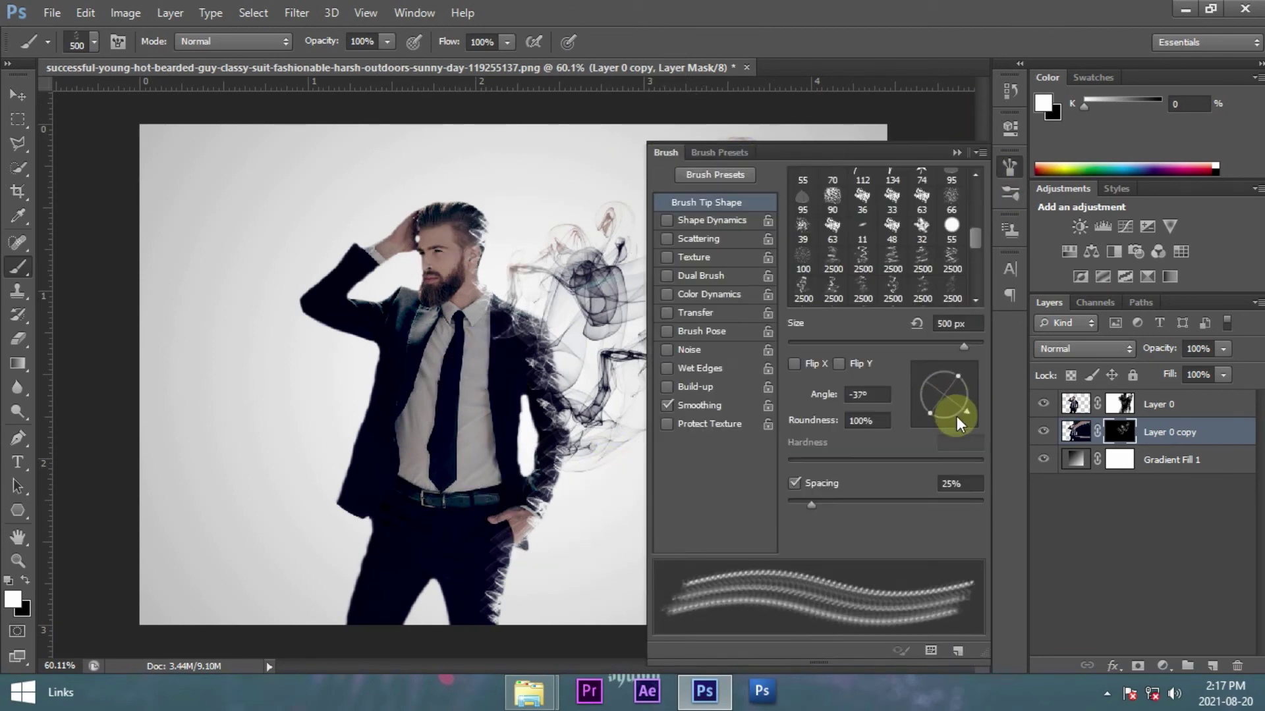
pyautogui.press('[')
pyautogui.moveTo(644, 480)
pyautogui.mouseDown()
pyautogui.moveTo(677, 592)
pyautogui.moveTo(565, 551)
pyautogui.mouseUp()
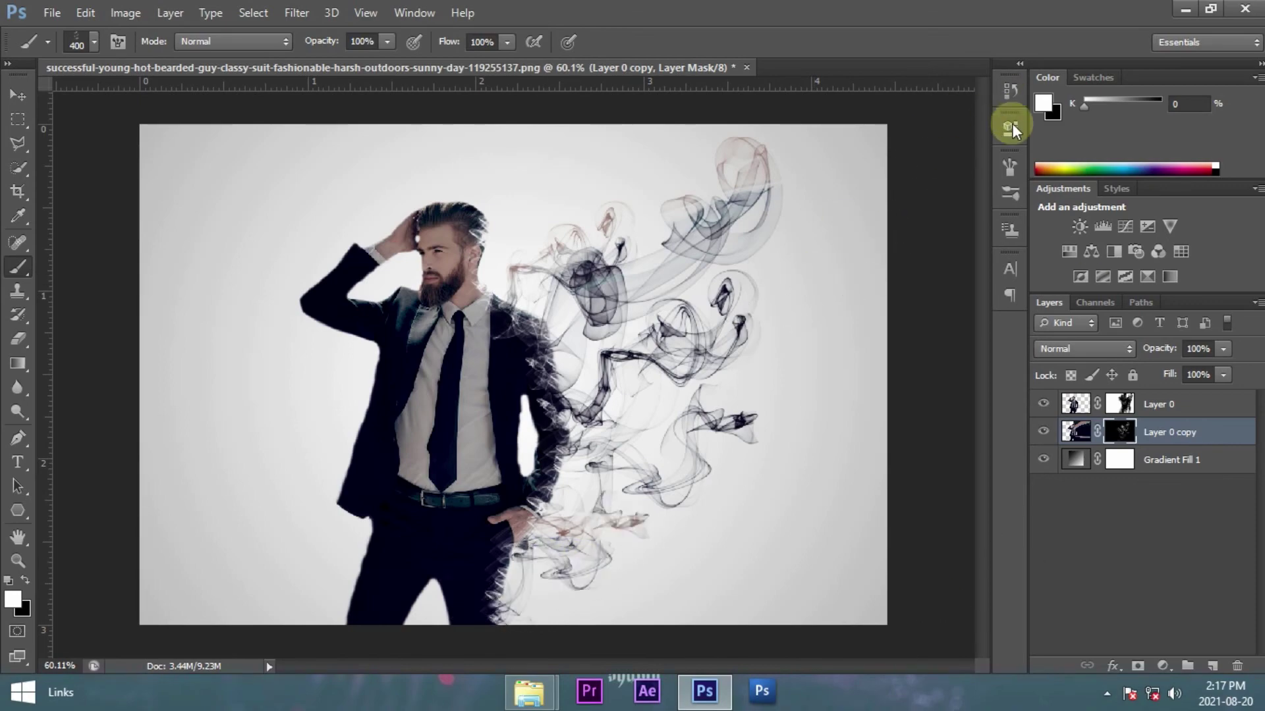
# - Choose a further smoke preset and shrink the brush to 300 px
pyautogui.click(1009, 126)
pyautogui.scroll(-5, 747, 408)
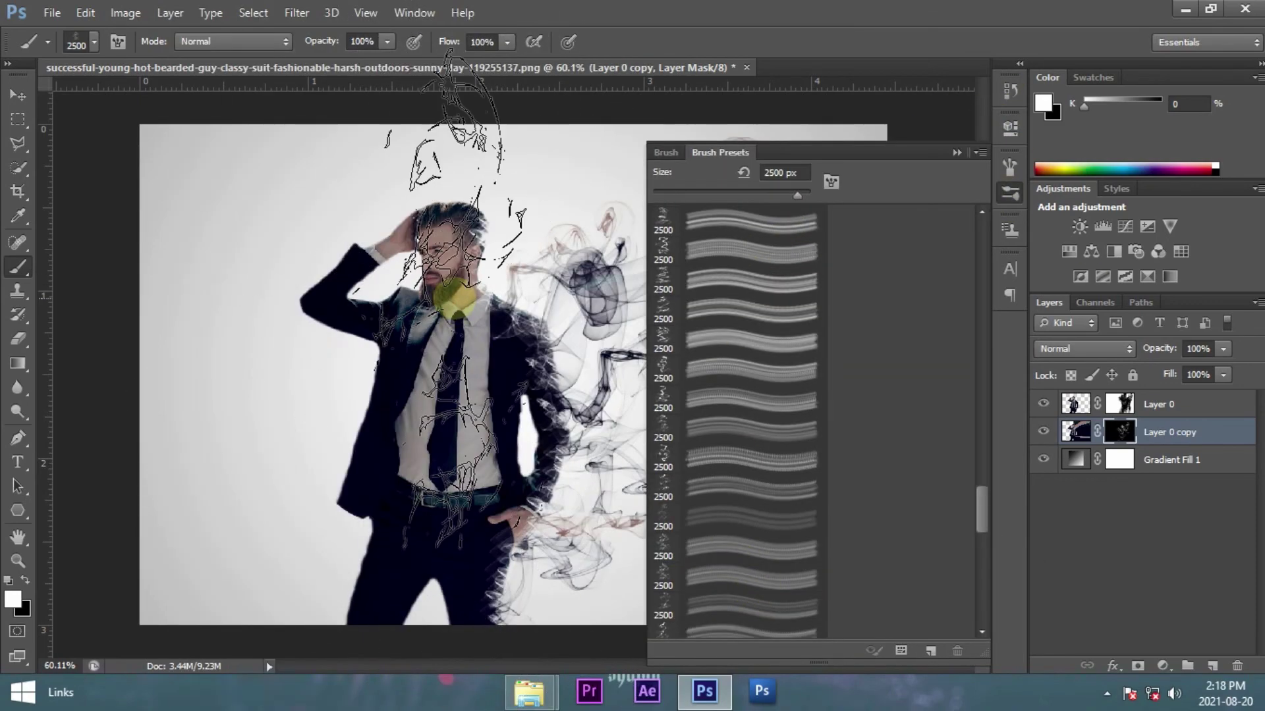
pyautogui.press('F5')
pyautogui.moveTo(968, 389); pyautogui.dragTo(981, 395)
pyautogui.press('F5')
pyautogui.press('[')
pyautogui.press('[')
pyautogui.press('[')
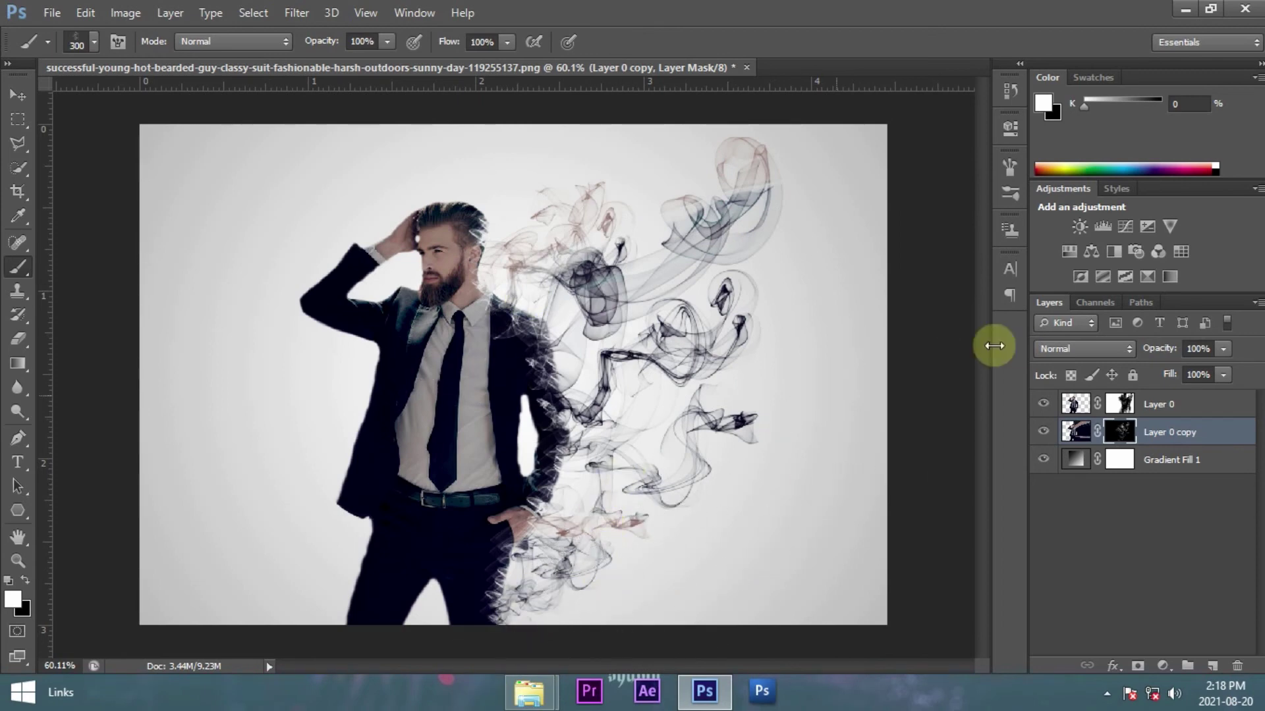
pyautogui.click(18, 95)
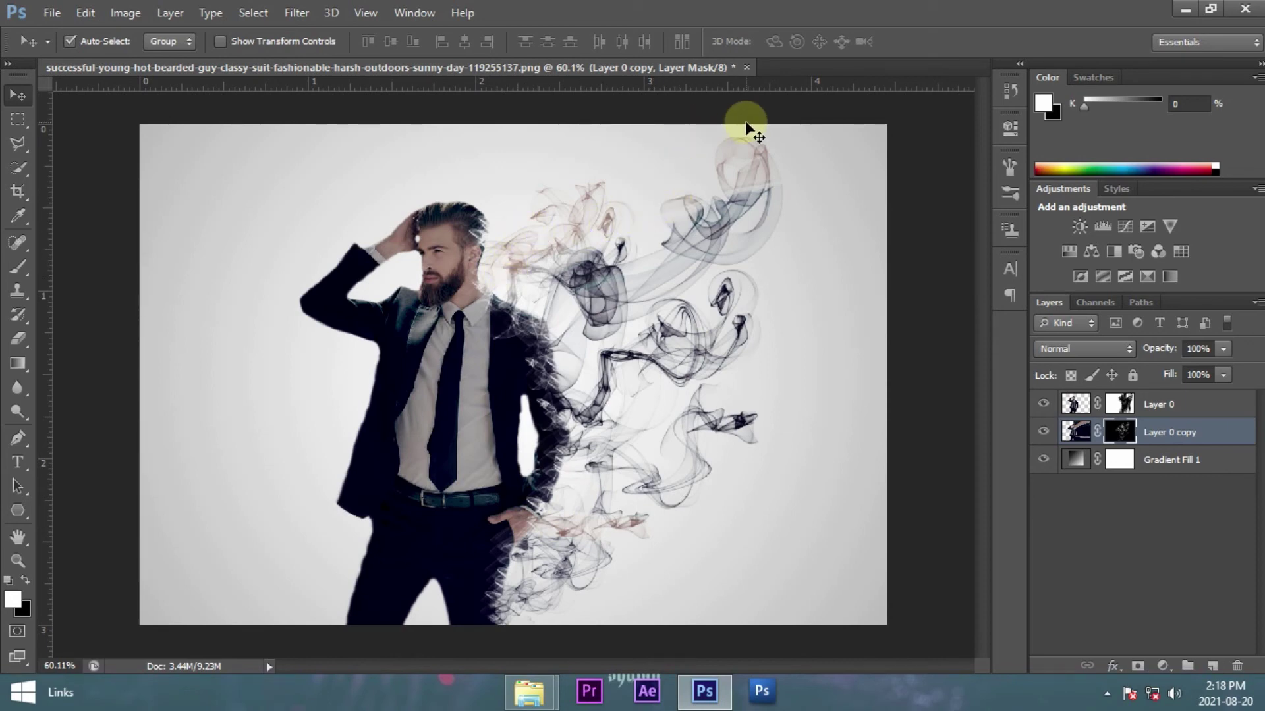
# - Choose the Mixer Brush Tool from the brush tools flyout
pyautogui.click(14, 276)
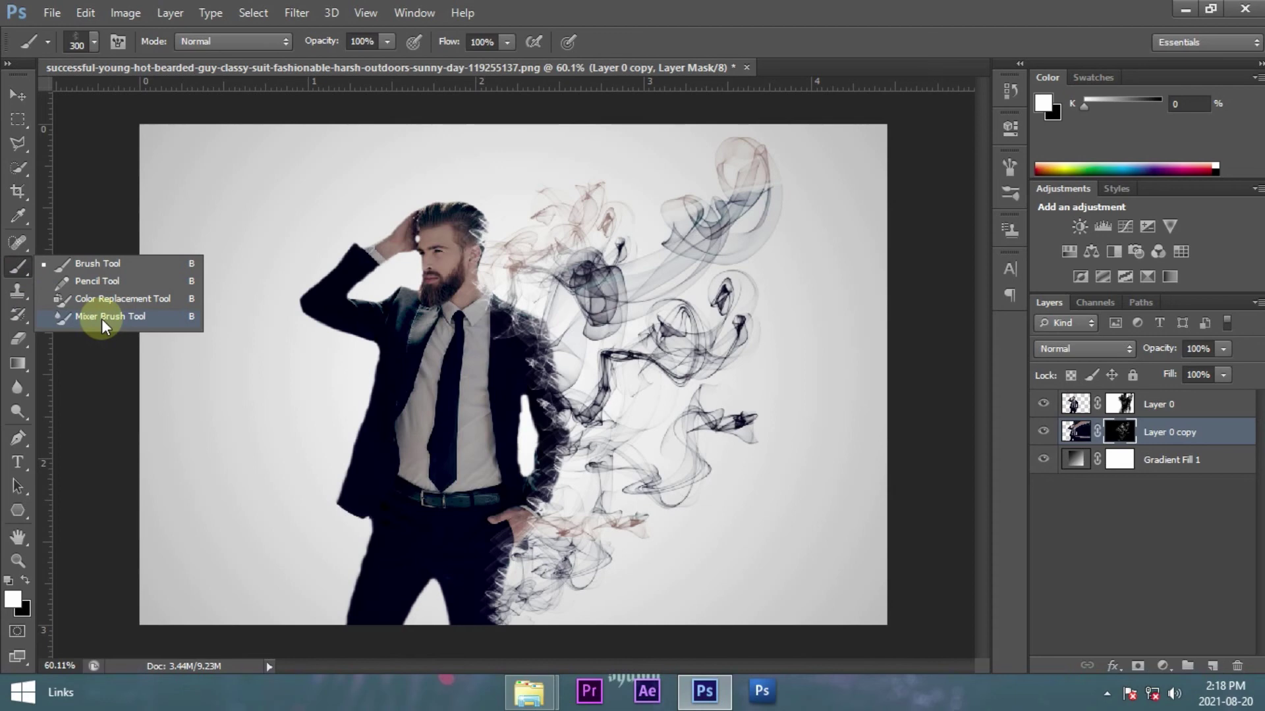
pyautogui.click(101, 316)
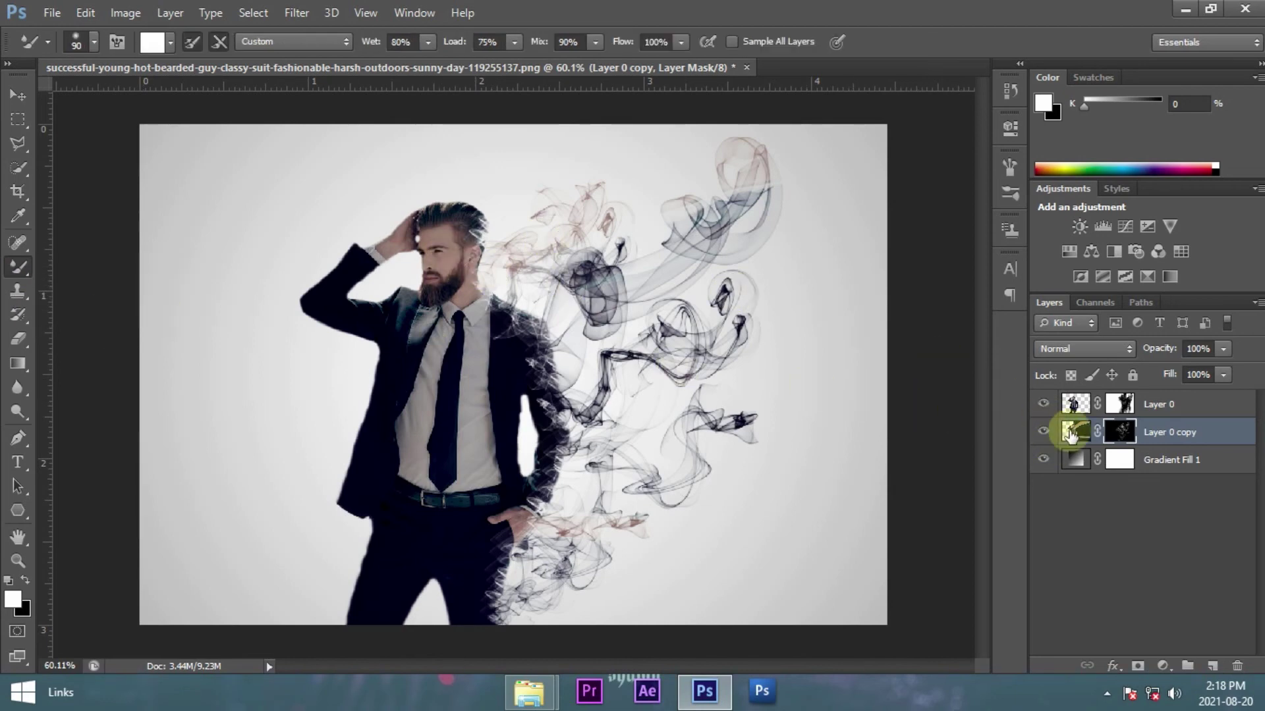
# - Target Layer 0 copy's pixels and smear the smoke by the man's ear, head and hand into grey
pyautogui.click(1074, 432)
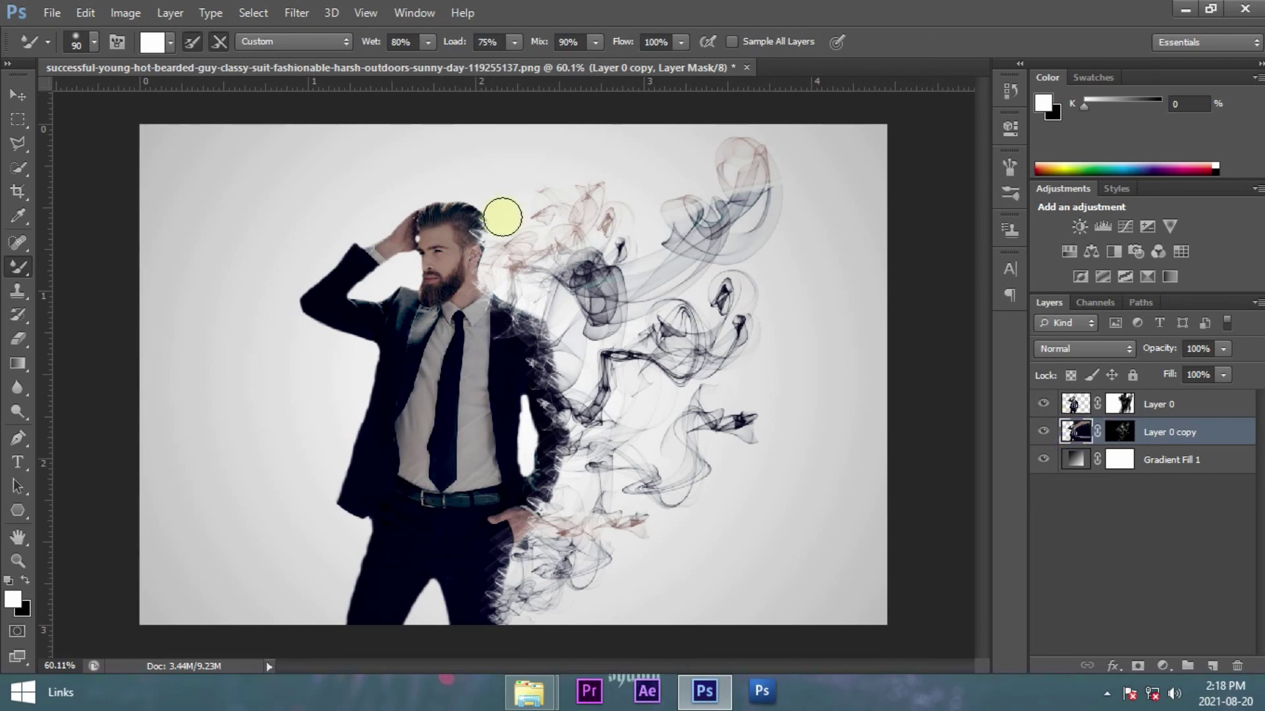
pyautogui.moveTo(471, 261)
pyautogui.mouseDown()
pyautogui.moveTo(592, 192)
pyautogui.moveTo(564, 231)
pyautogui.moveTo(618, 220)
pyautogui.mouseUp()
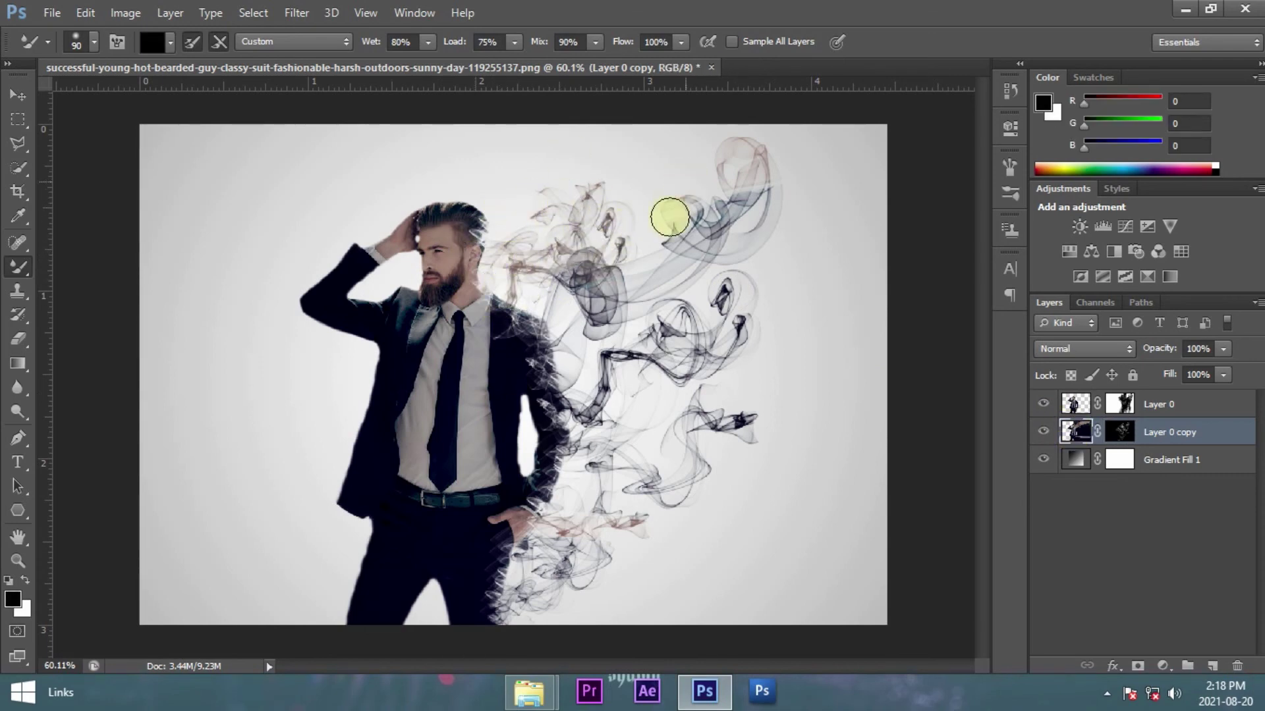
pyautogui.moveTo(513, 290); pyautogui.dragTo(542, 245)
pyautogui.moveTo(561, 500); pyautogui.dragTo(626, 516)
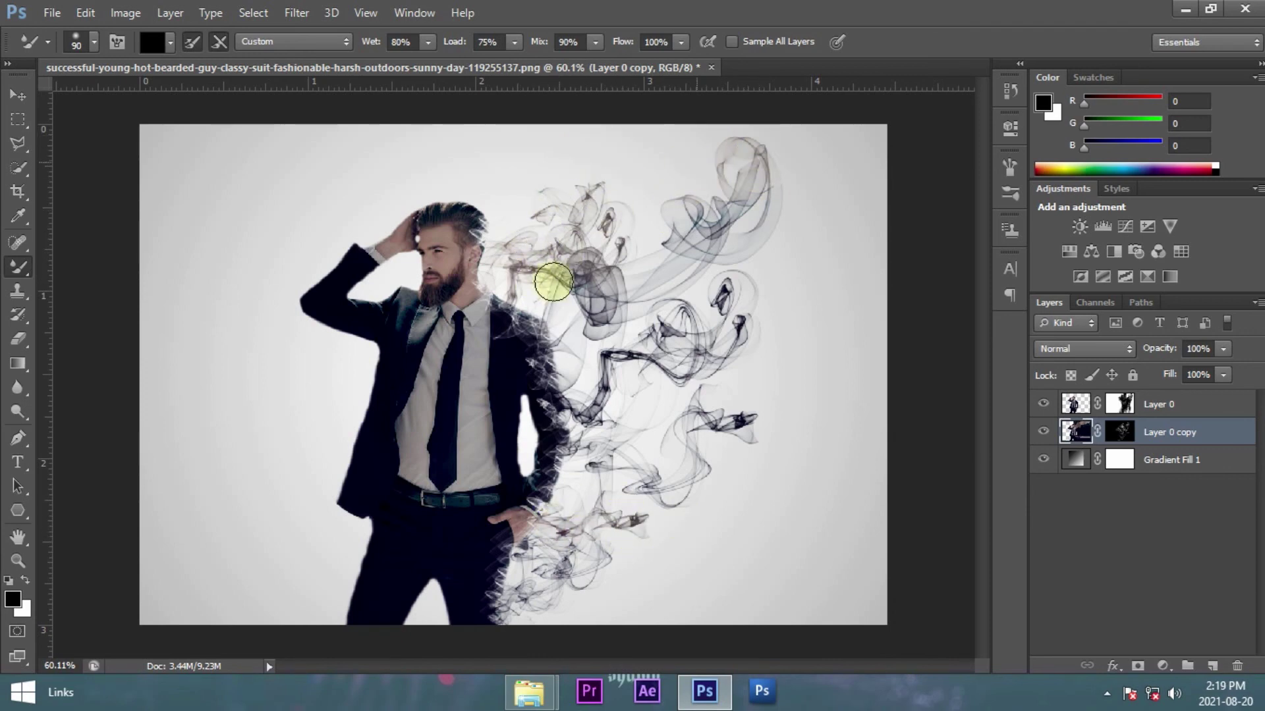
pyautogui.scroll(2, 454, 214)
pyautogui.scroll(2, 455, 214)
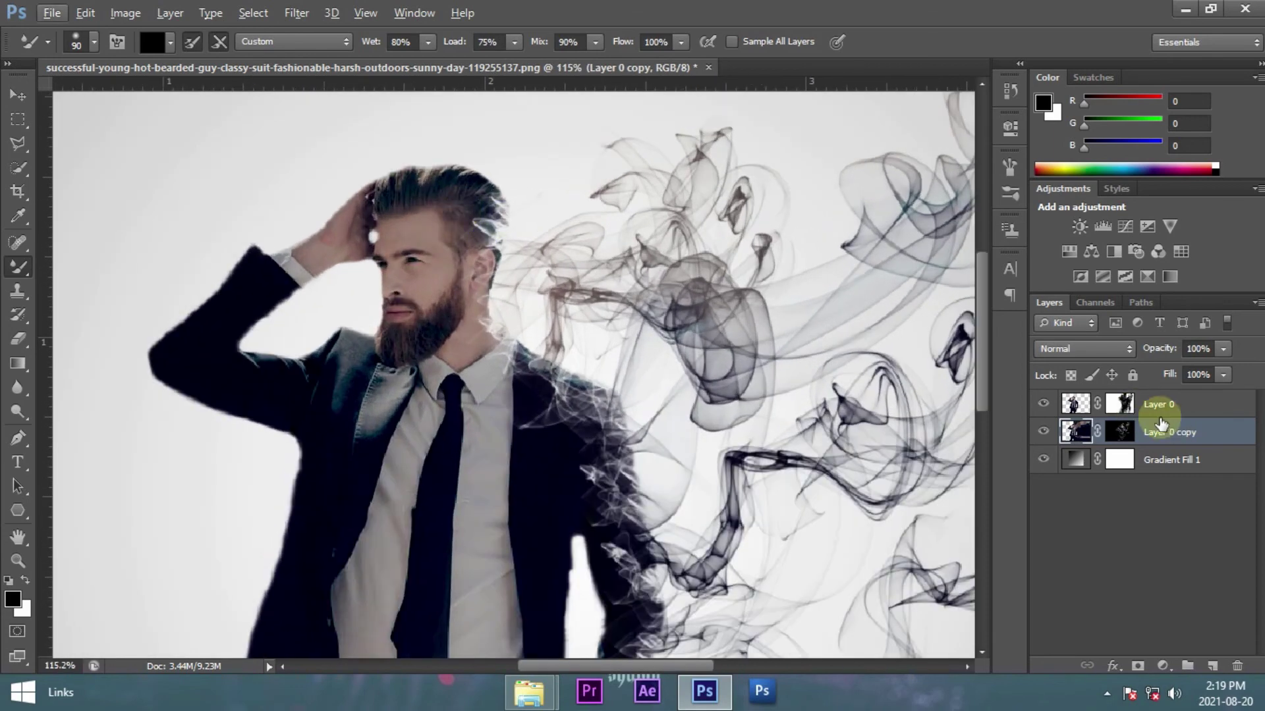
# - Paint black on Layer 0's mask around the man's hair with the regular Brush
pyautogui.hotkey('alt', ']')
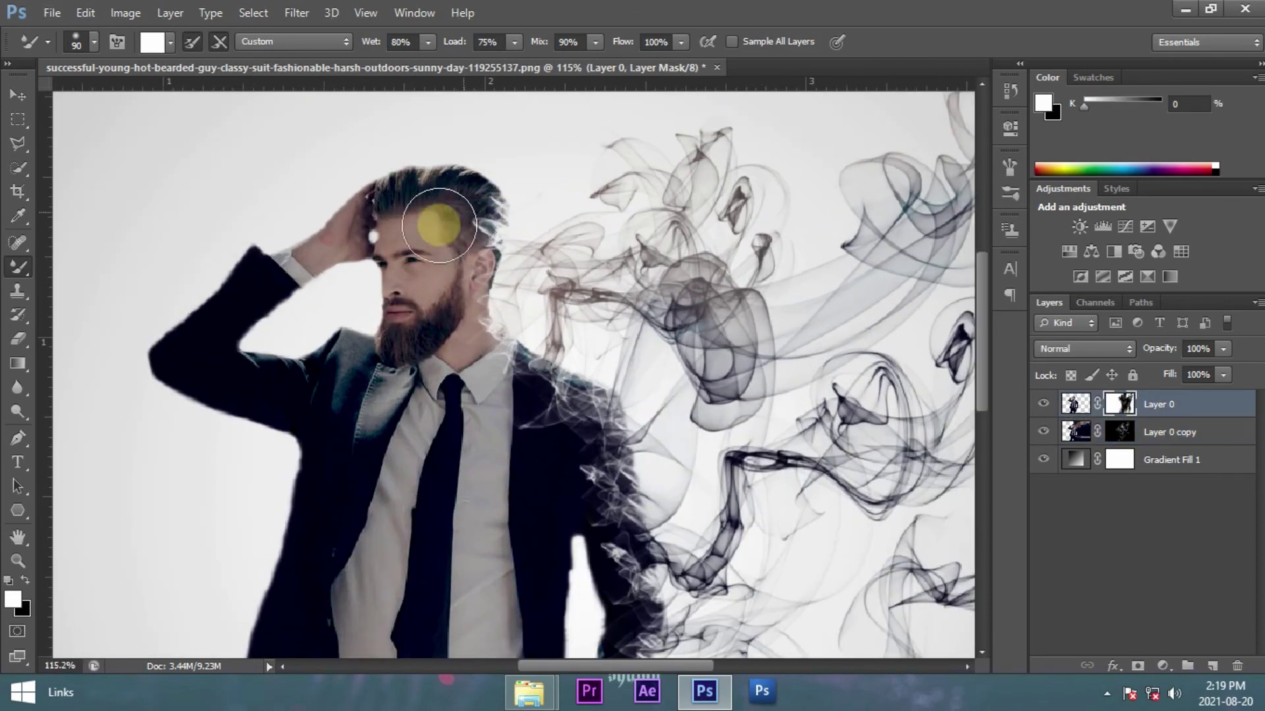
pyautogui.click(21, 581)
pyautogui.press('x')
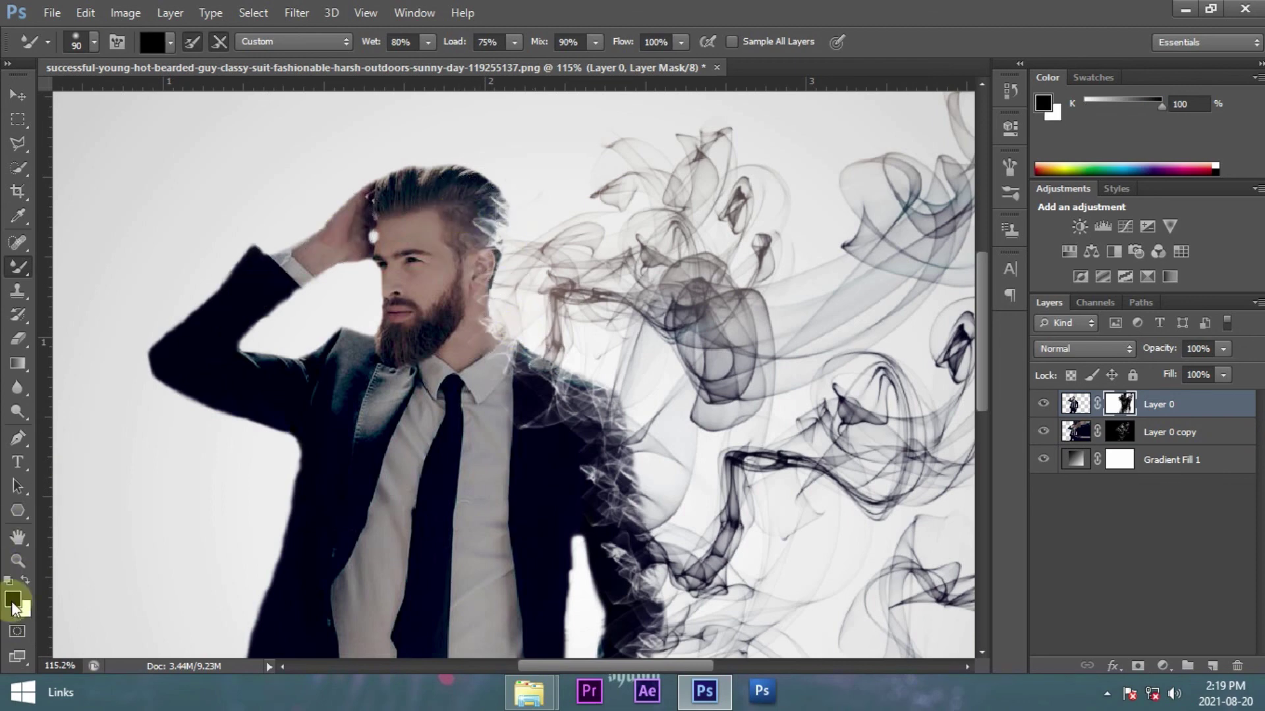
pyautogui.click(24, 579)
pyautogui.moveTo(23, 270); pyautogui.dragTo(79, 264)
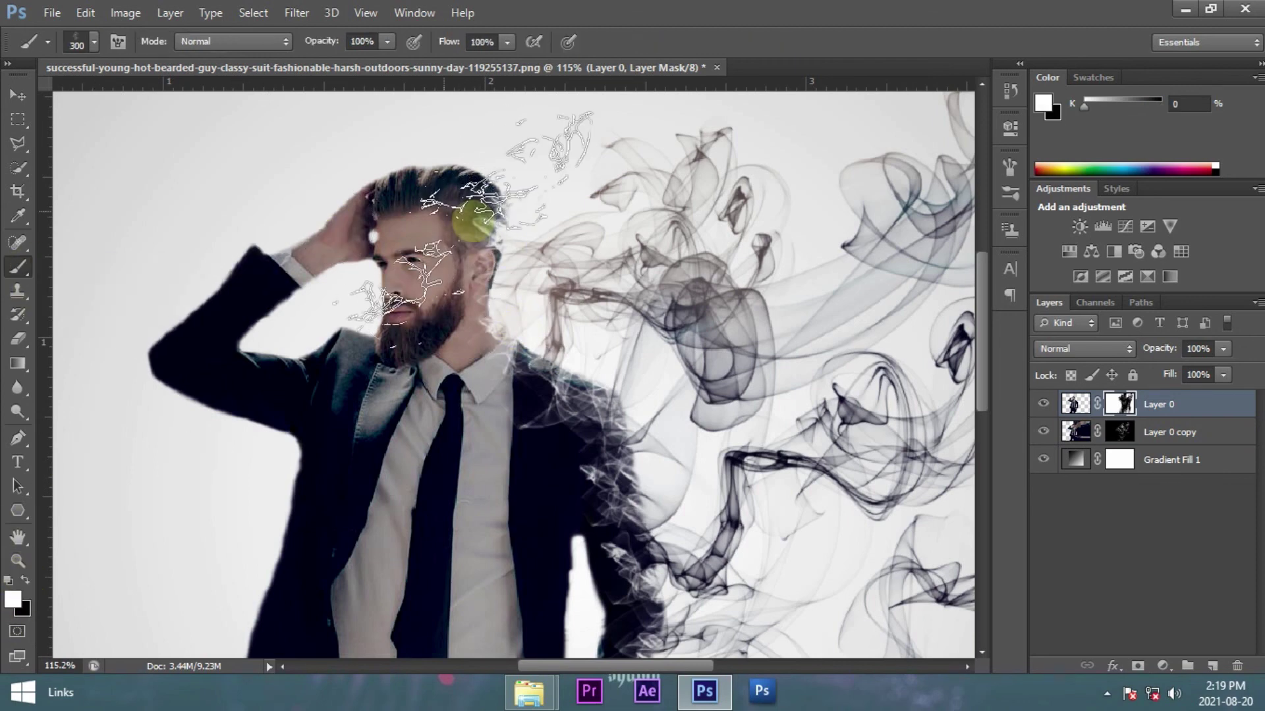
# - Shrink the brush to 60 px and fit the whole image in the window
pyautogui.click(94, 41)
pyautogui.moveTo(198, 79); pyautogui.dragTo(92, 79)
pyautogui.press('Return')
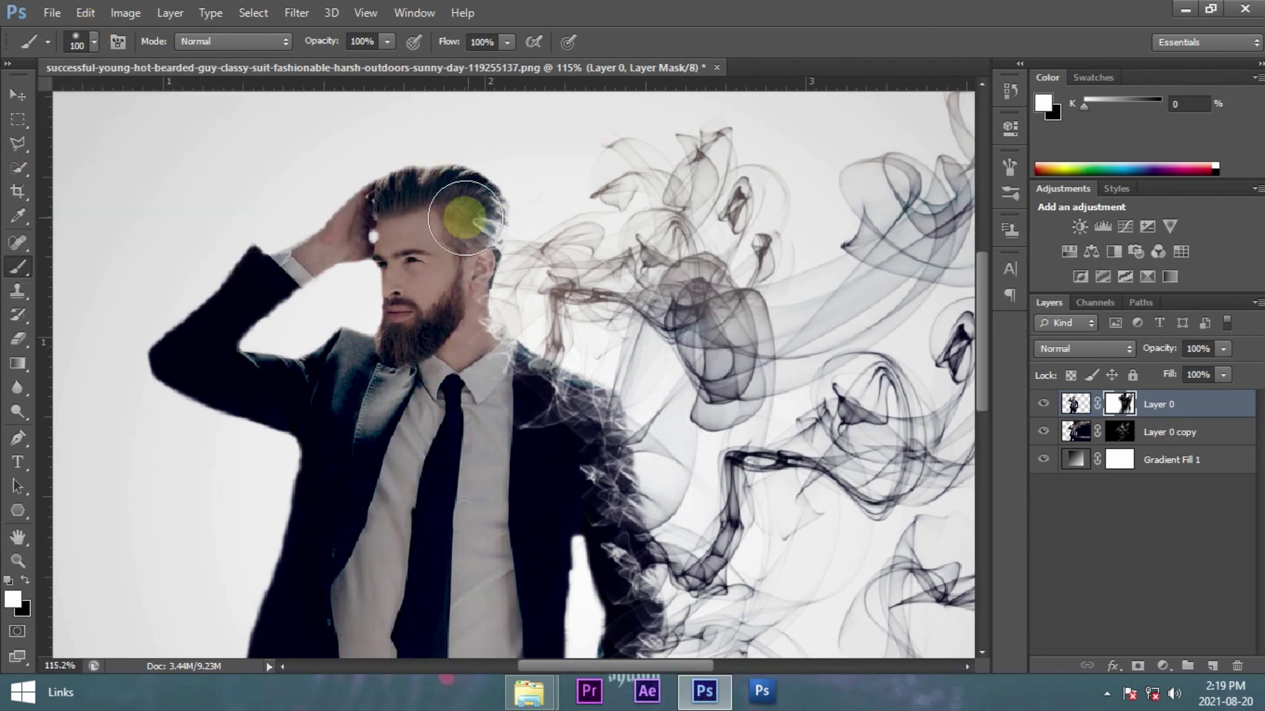
pyautogui.press('[')
pyautogui.hotkey('ctrl', '0')
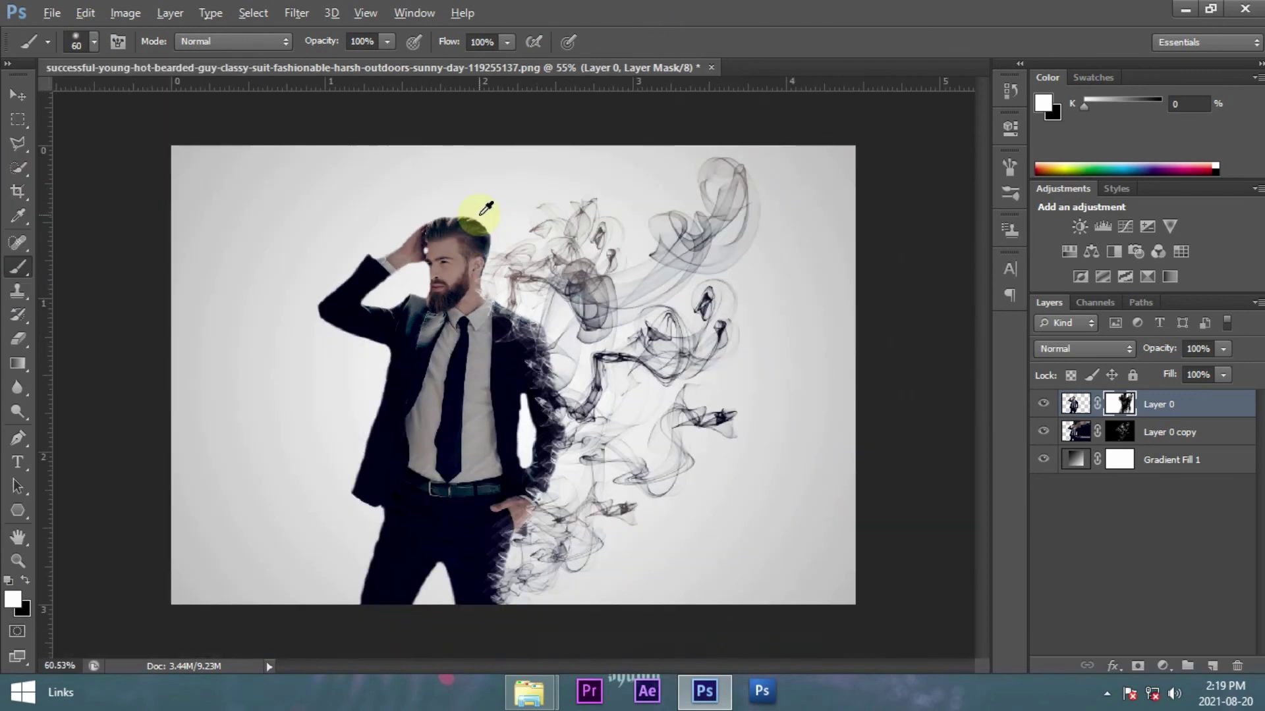
pyautogui.click(17, 98)
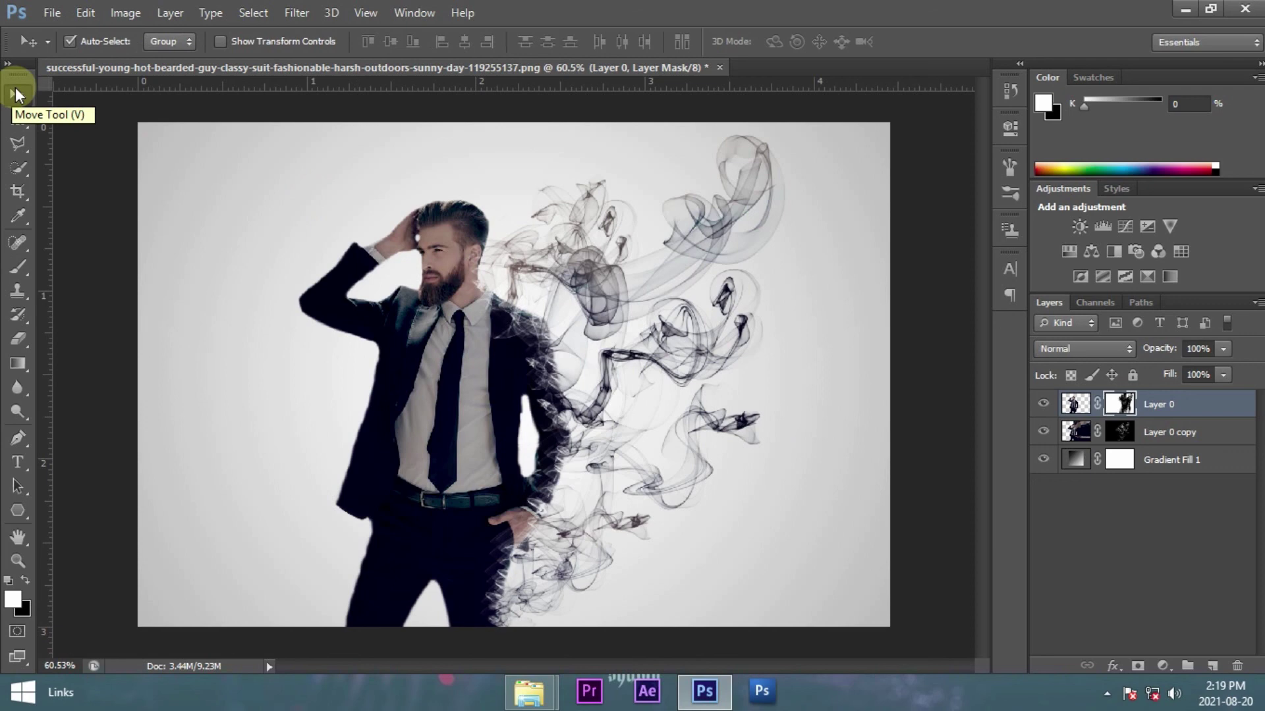